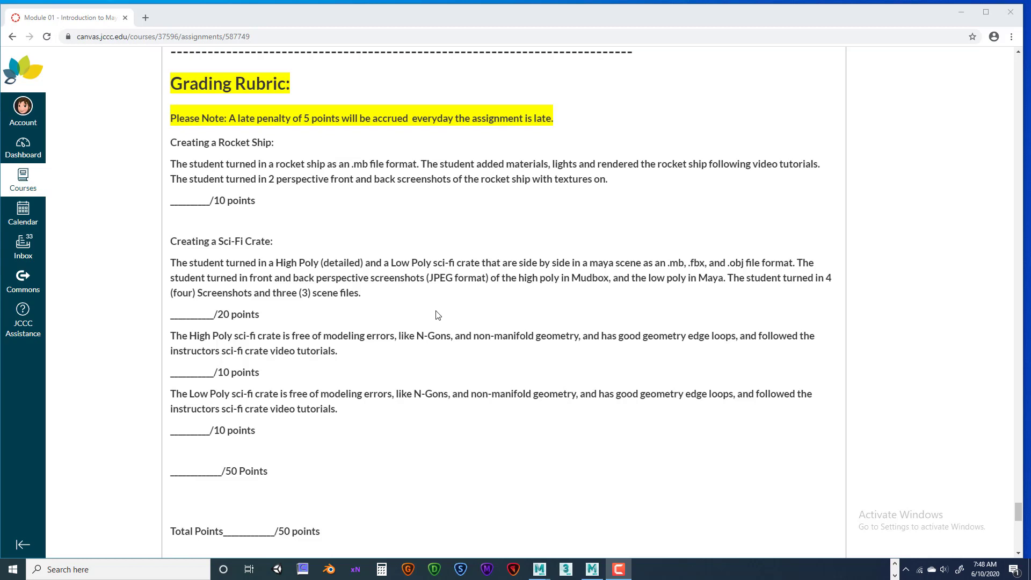
Review the assignment's Turn In Instructions, focusing on the rocket ship deliverable's Maya .mb file format
scroll(437, 315, "up", 2)
scroll(437, 315, "down", 11)
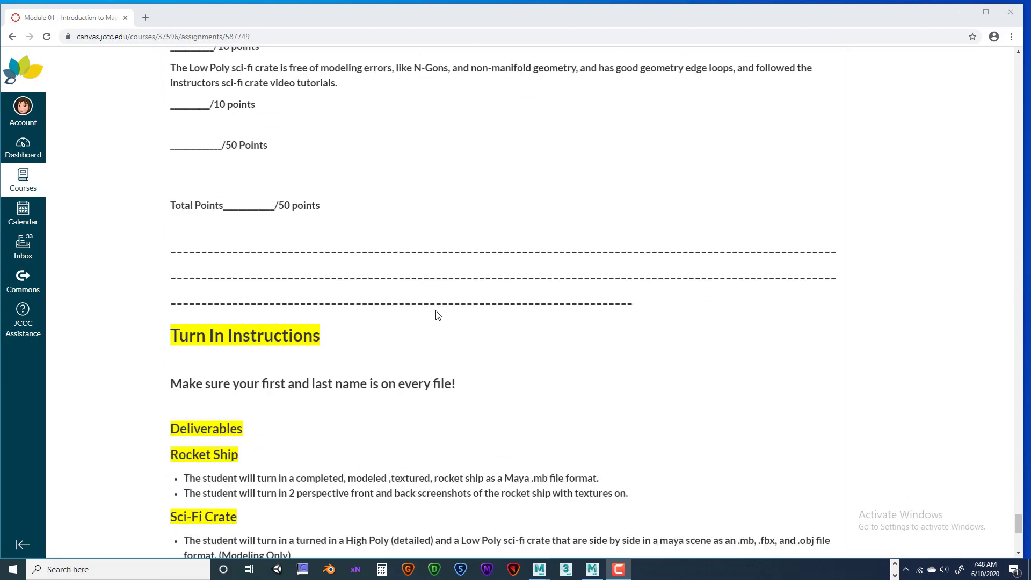
scroll(436, 315, "down", 2)
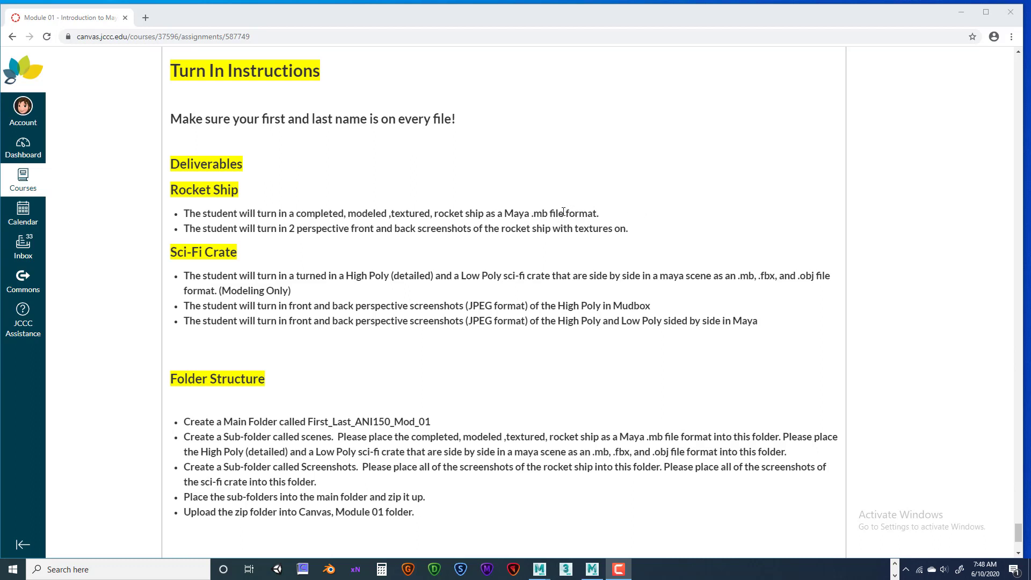
left_click_drag(563, 212, 504, 213)
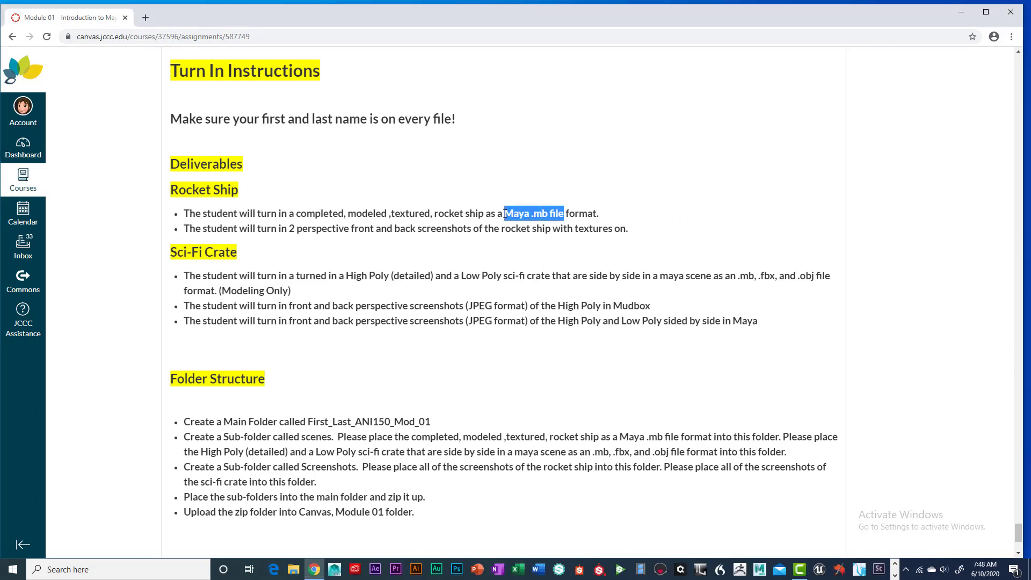
left_click(635, 210)
left_click_drag(531, 217, 548, 215)
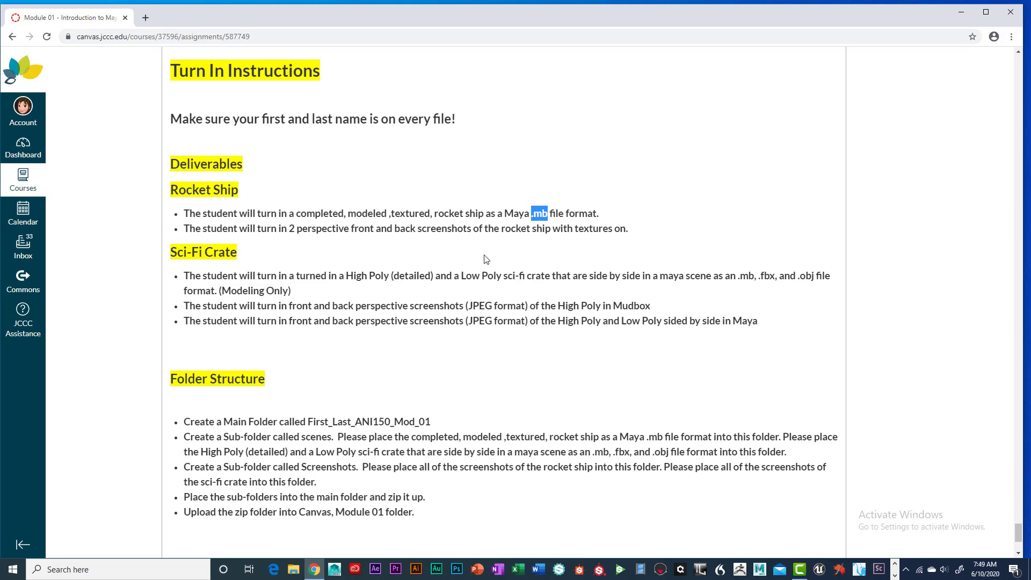
left_click(624, 215)
Read the Folder Structure requirements for the main folder First_Last_ANI150_Mod_01 and the scenes and Screenshots sub-folders
scroll(290, 365, "down", 4)
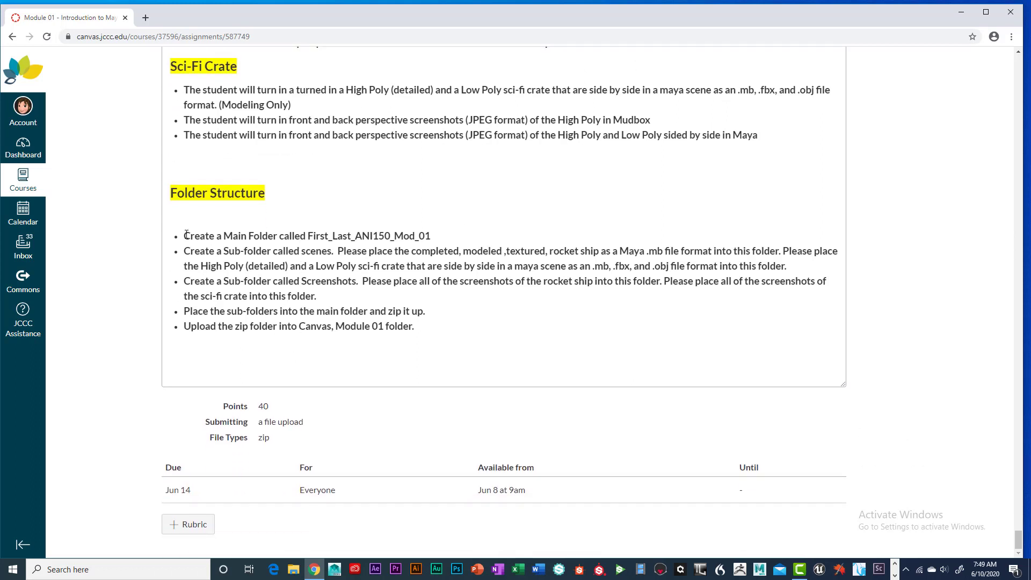
left_click_drag(186, 235, 432, 236)
left_click(450, 237)
left_click_drag(303, 250, 331, 250)
left_click_drag(305, 281, 354, 277)
left_click(430, 296)
Show the desktop and move the main ANI150_Mod_01 folder up, away from the scenes and screenshots folders
key("super+d")
left_click(425, 213)
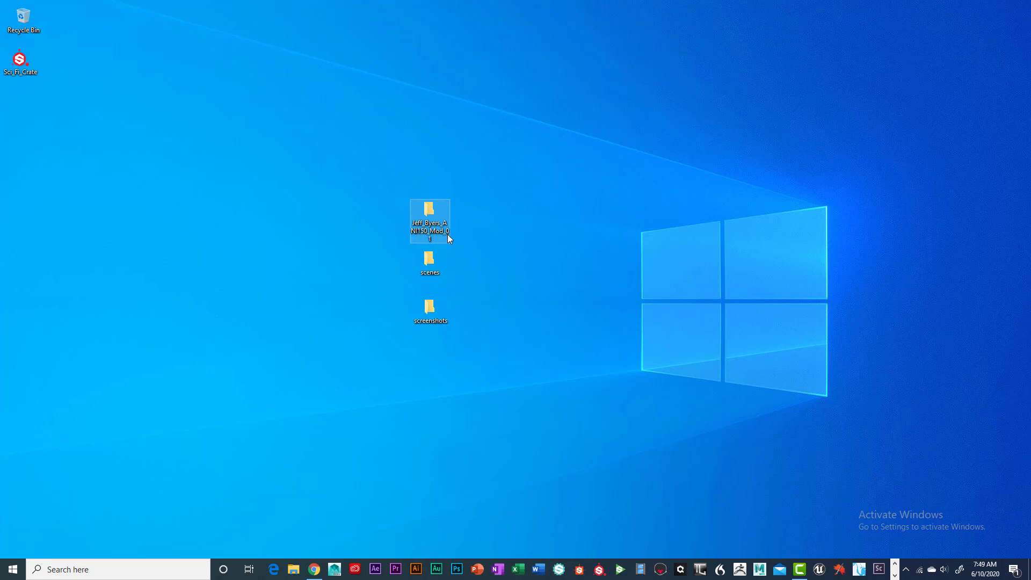
left_click_drag(425, 243, 439, 155)
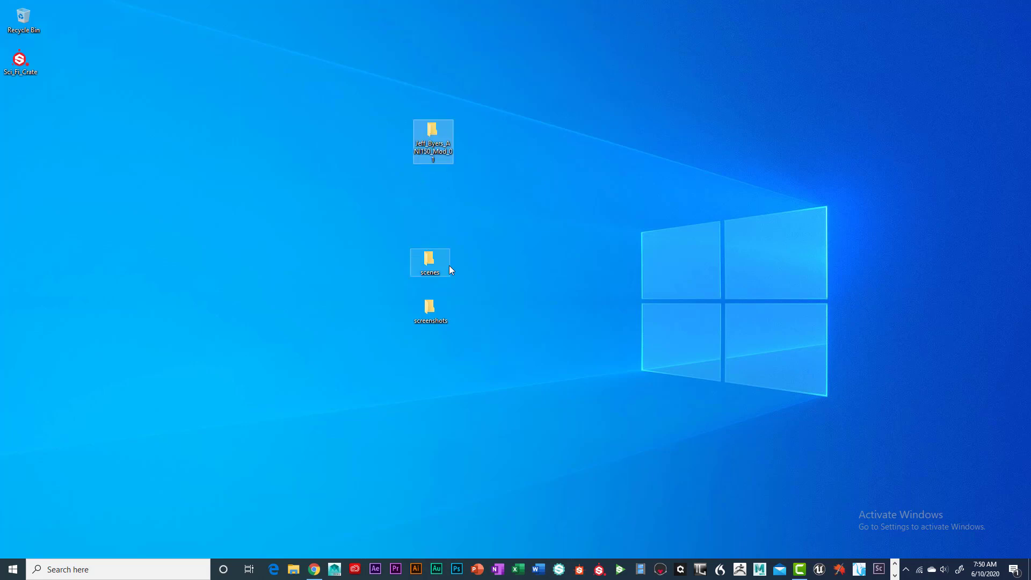
right_click(534, 132)
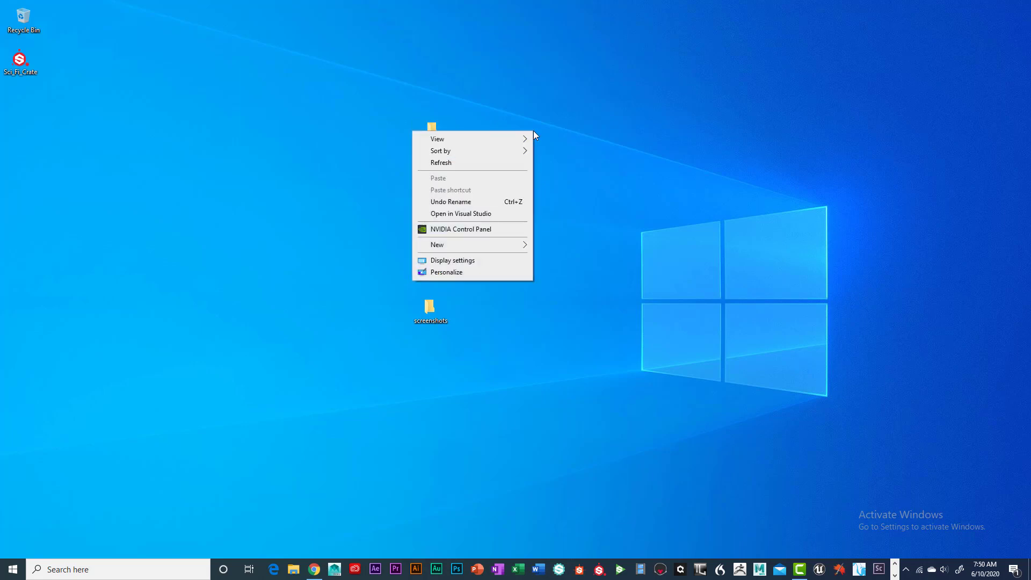
mouse_move(481, 245)
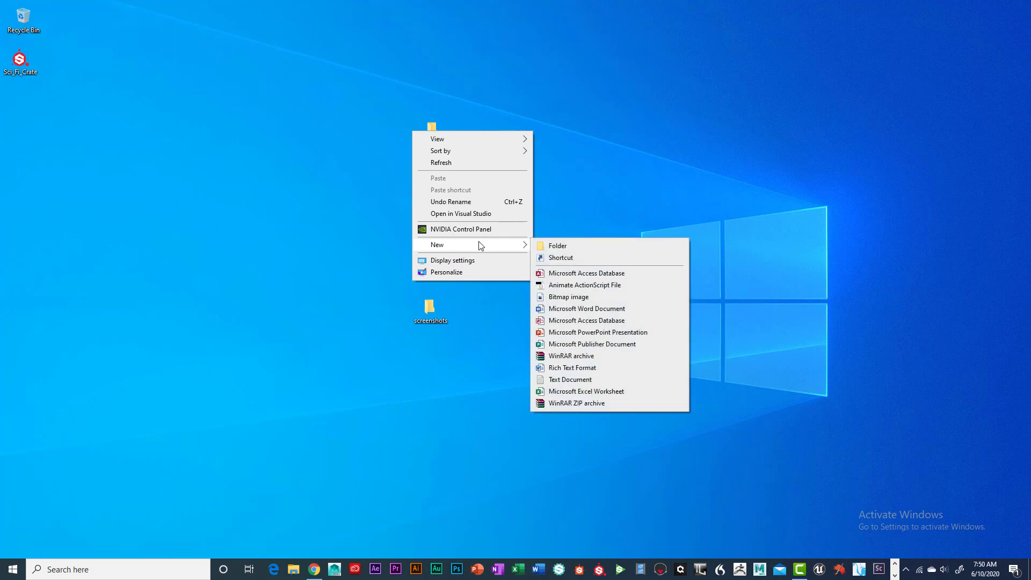
left_click(587, 165)
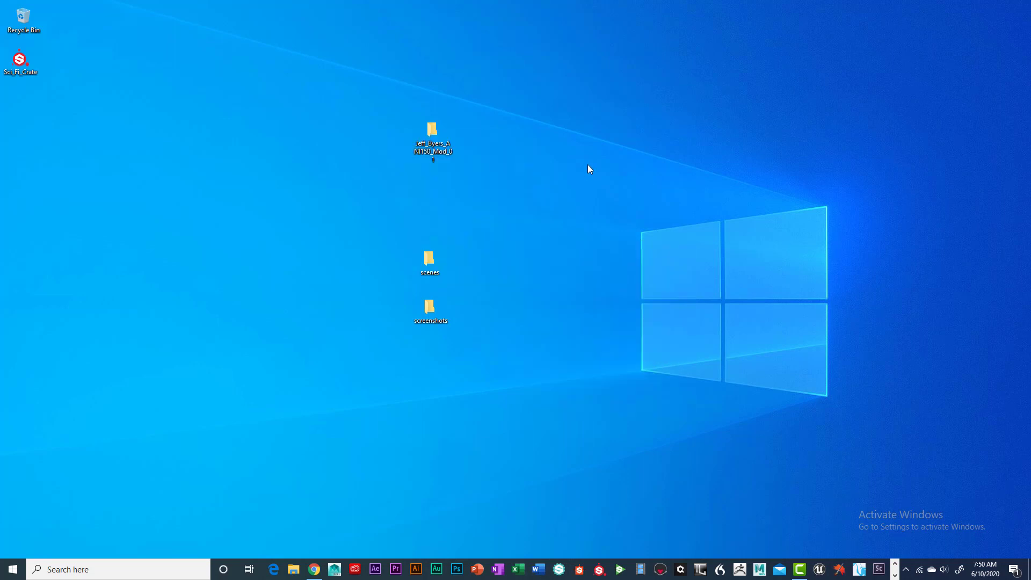
Create a new folder on the desktop and open its name for editing, keeping the default name
right_click(564, 145)
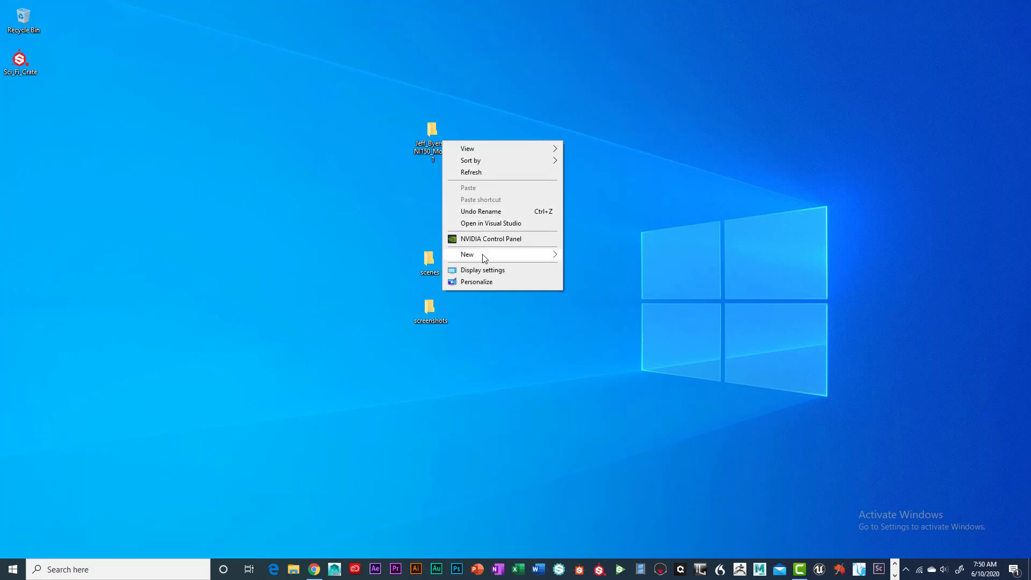
mouse_move(482, 254)
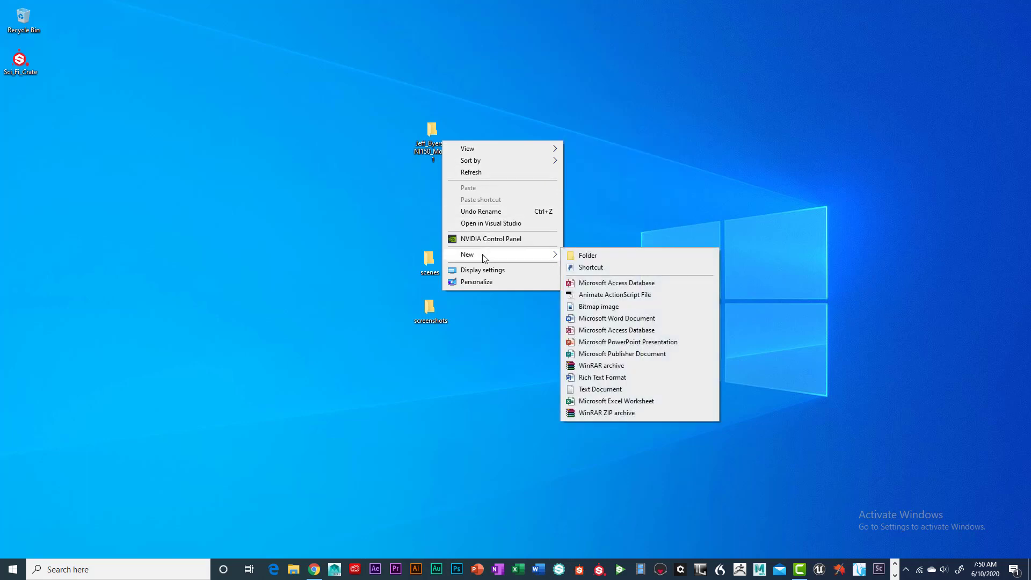
left_click(588, 255)
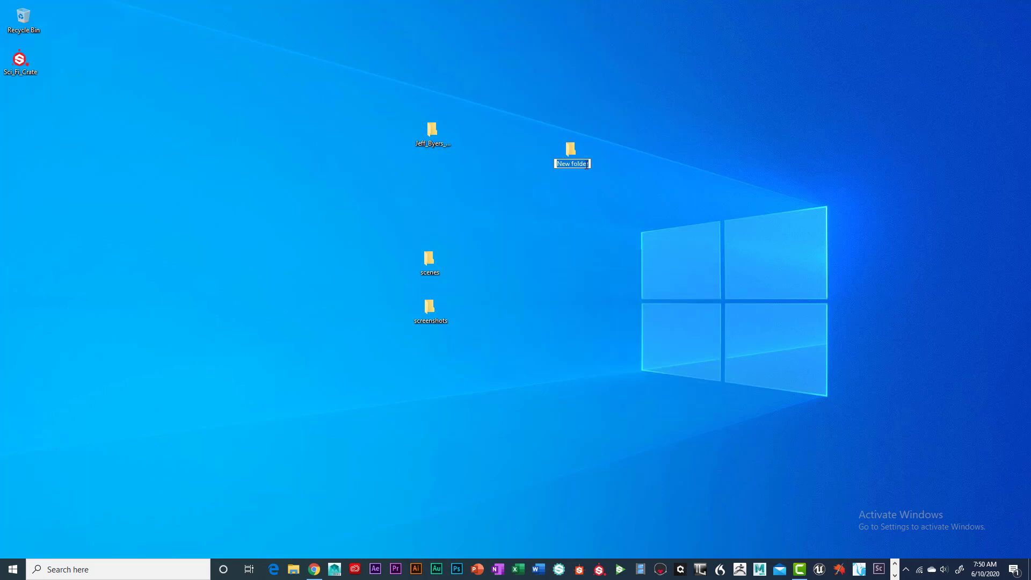
left_click_drag(589, 164, 555, 164)
key("Return")
right_click(571, 152)
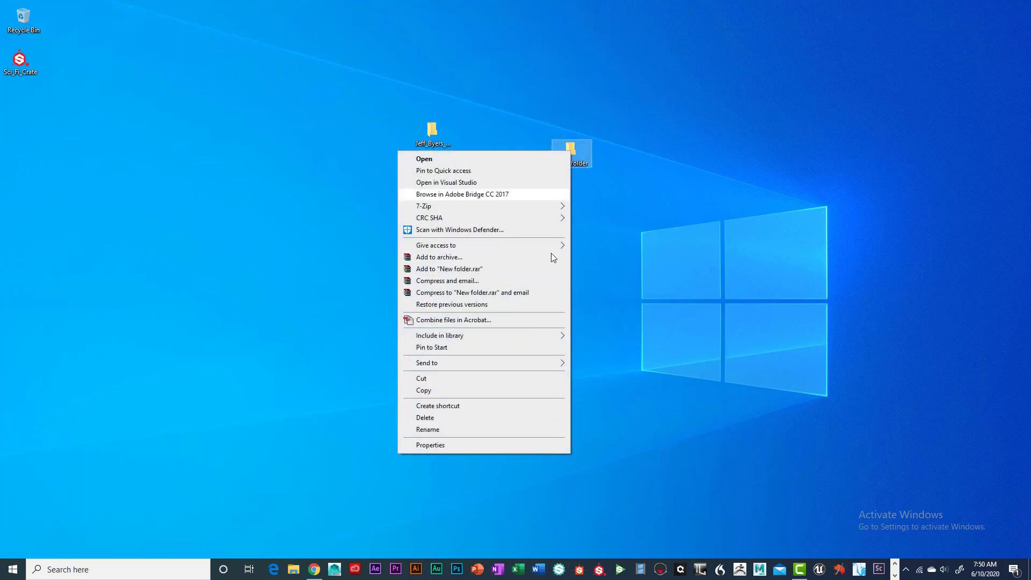
left_click(465, 429)
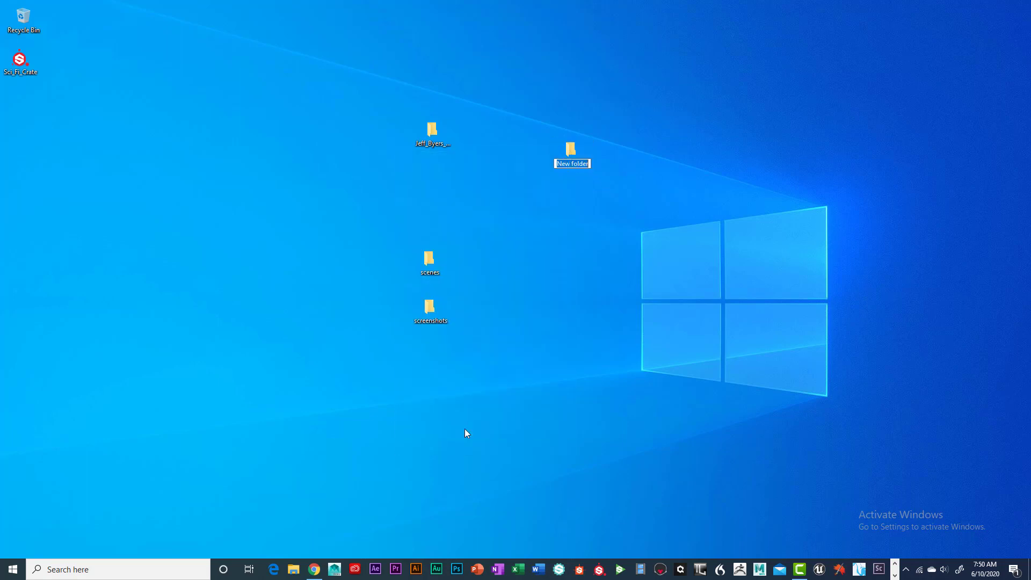
key("Return")
Delete the newly created empty folder from the desktop by moving it to the Recycle Bin
right_click(572, 146)
left_click(609, 153)
left_click_drag(570, 154, 18, 17)
Line up the scenes and screenshots folders closely beneath the main ANI150_Mod_01 folder on the desktop
left_click(433, 131)
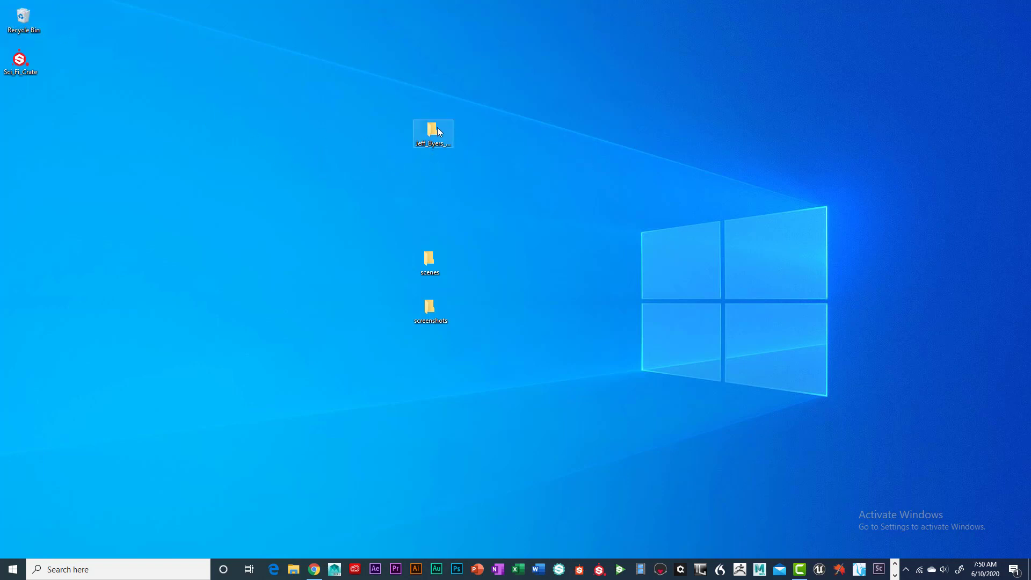
left_click_drag(437, 134, 437, 140)
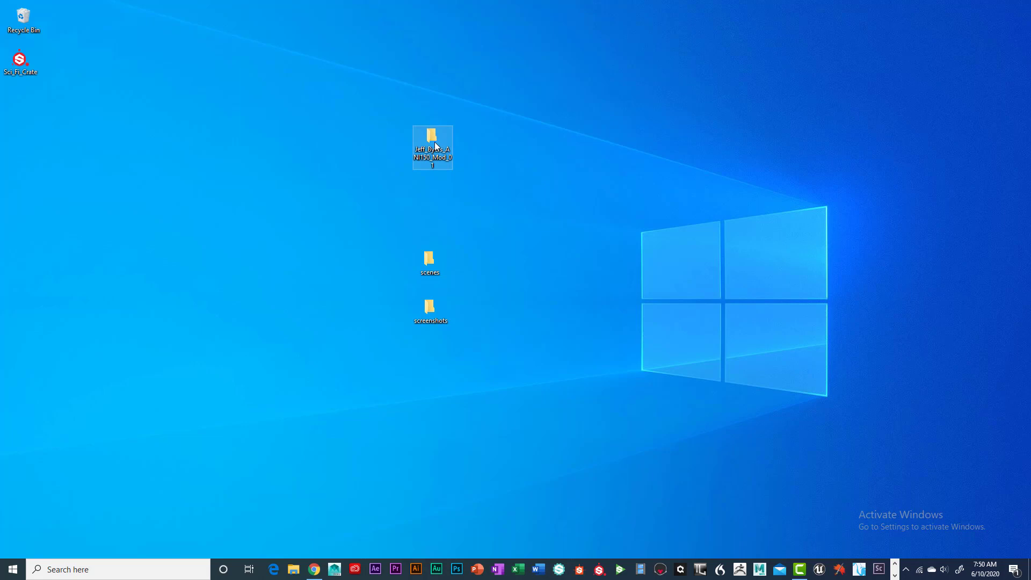
left_click_drag(430, 262, 434, 215)
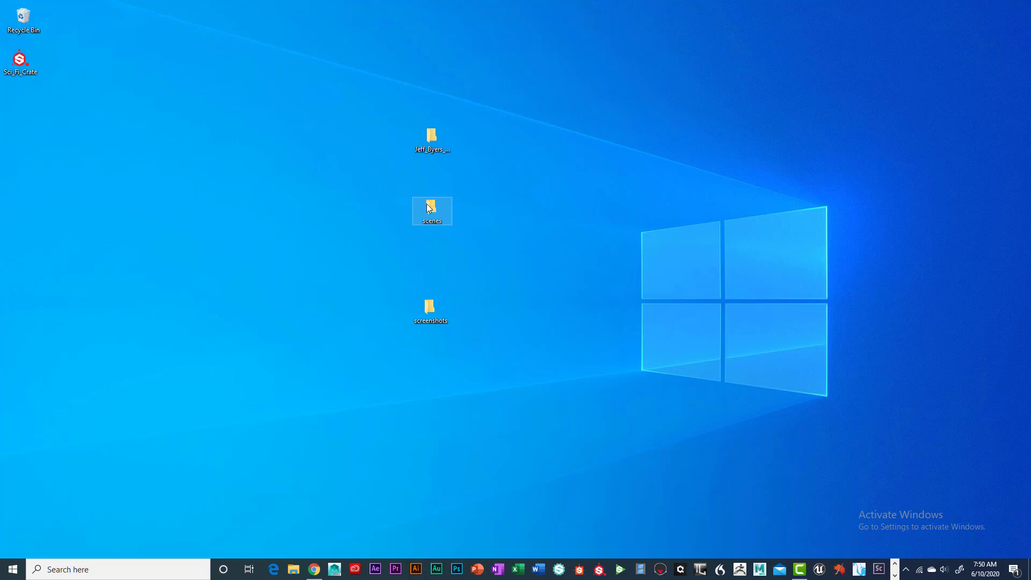
left_click_drag(430, 309, 431, 261)
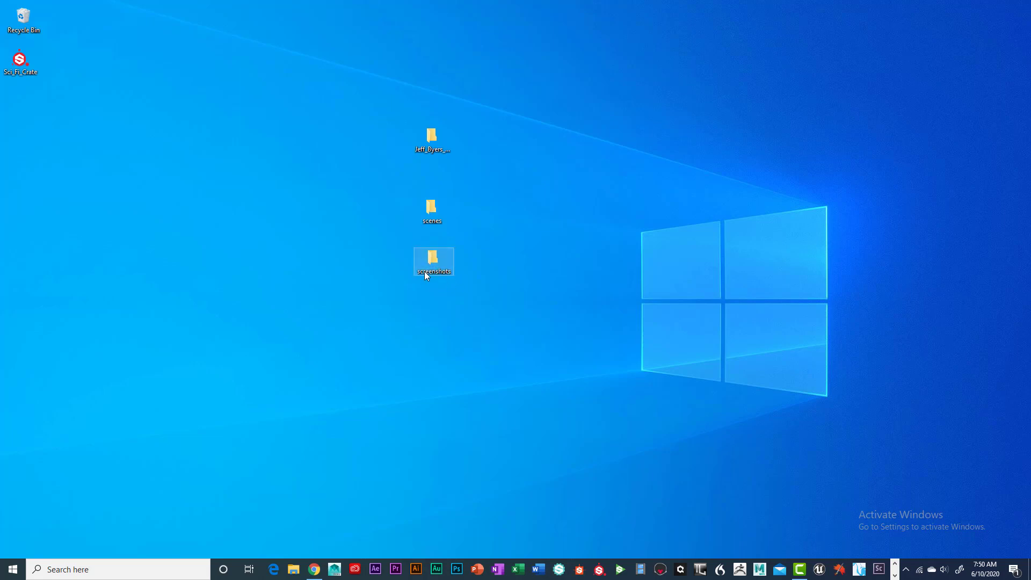
mouse_move(432, 206)
left_mouse_down()
mouse_move(430, 188)
mouse_move(436, 202)
left_mouse_up()
left_click(433, 258)
left_click(435, 193)
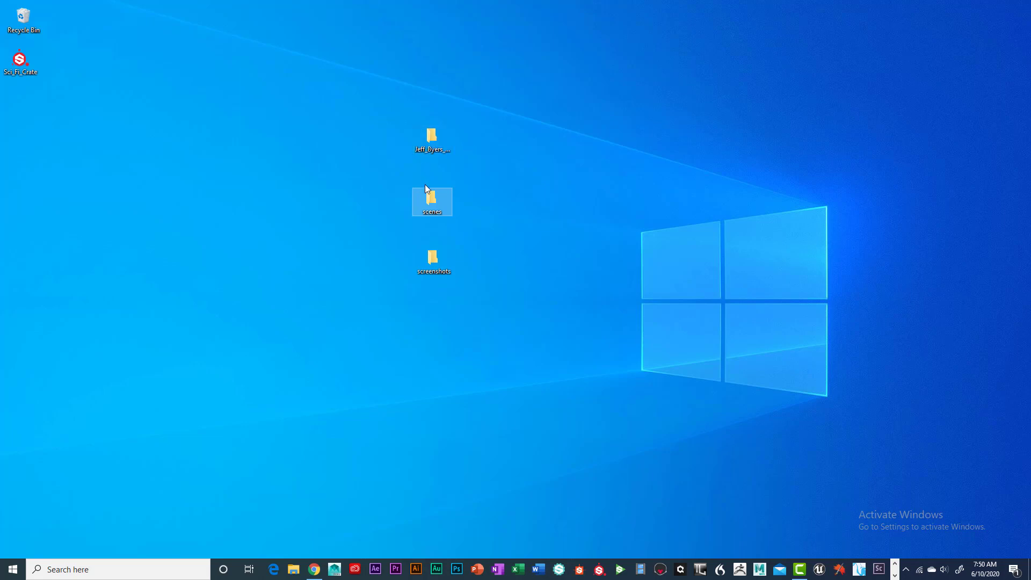
left_click(437, 263)
left_click(435, 149)
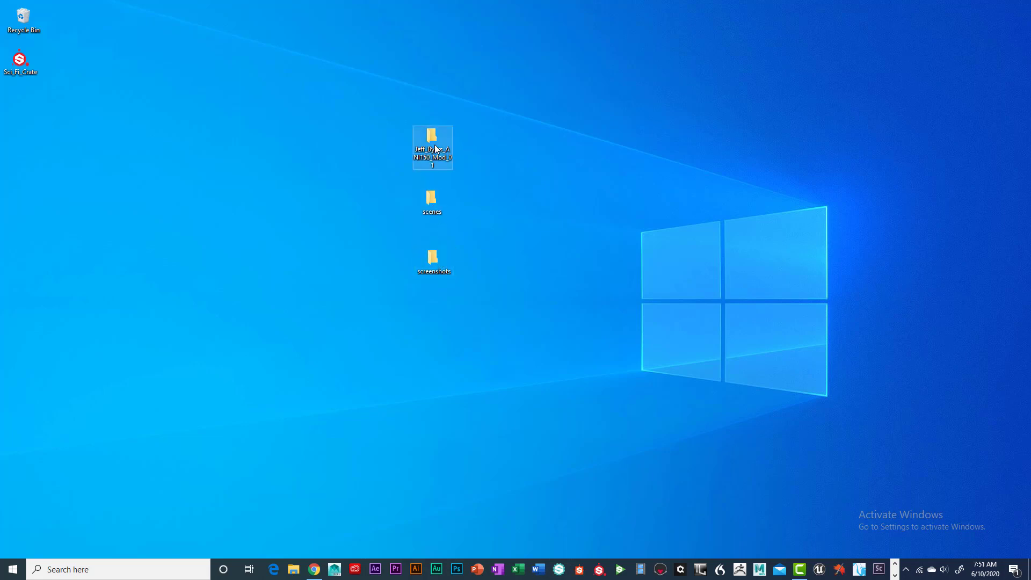
left_click(440, 199)
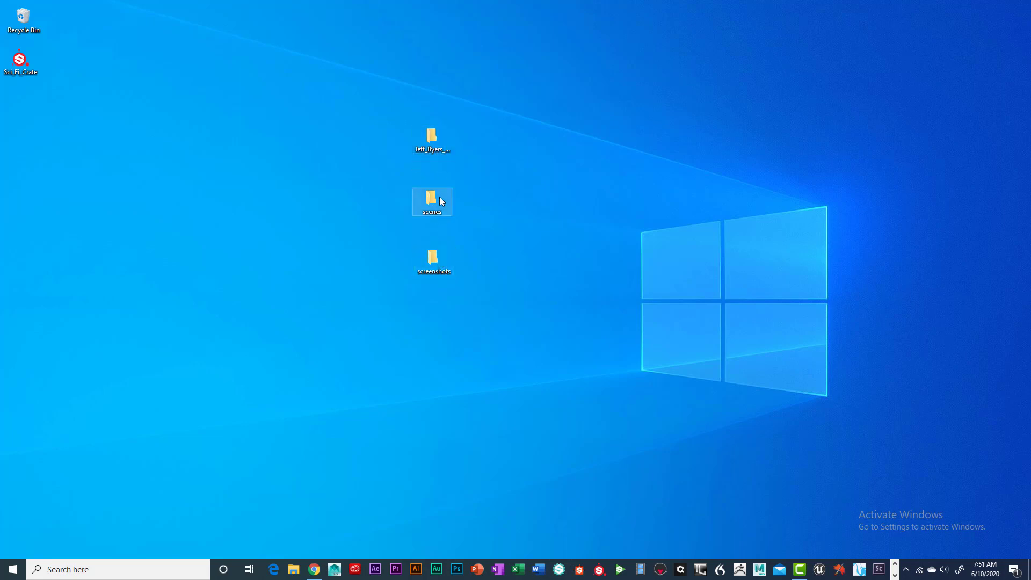
left_click(441, 263)
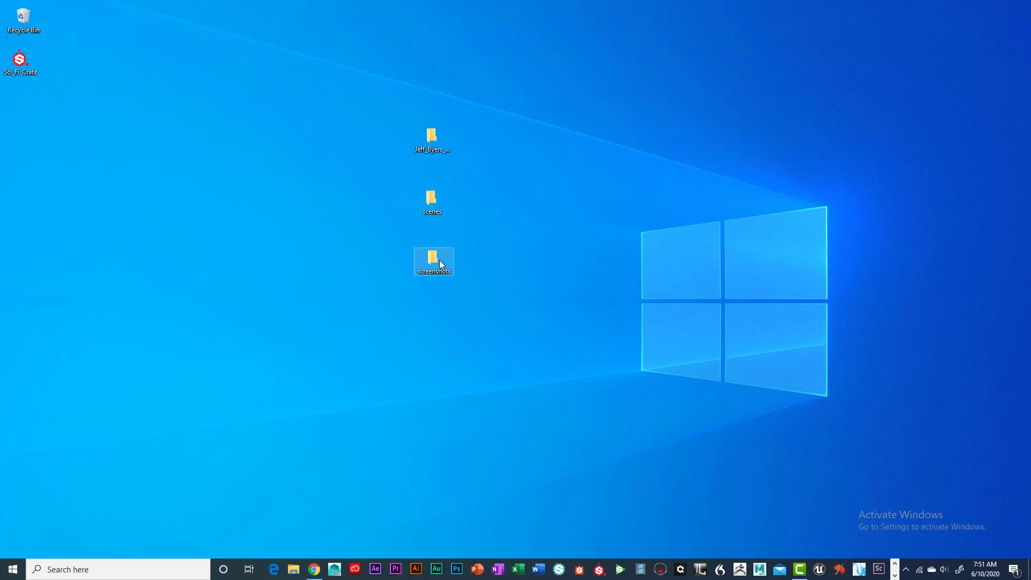
left_click(440, 199)
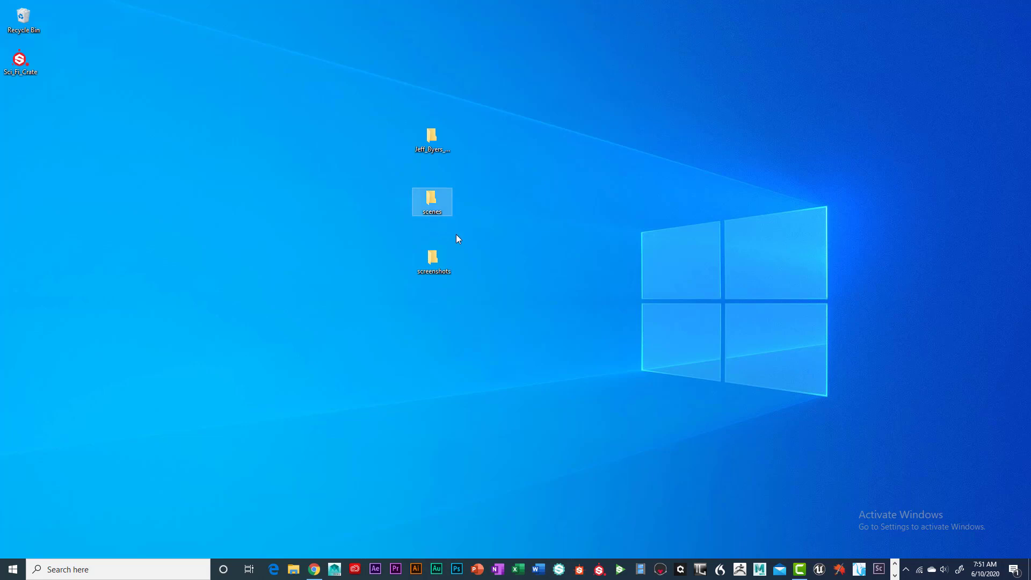
left_click(433, 259)
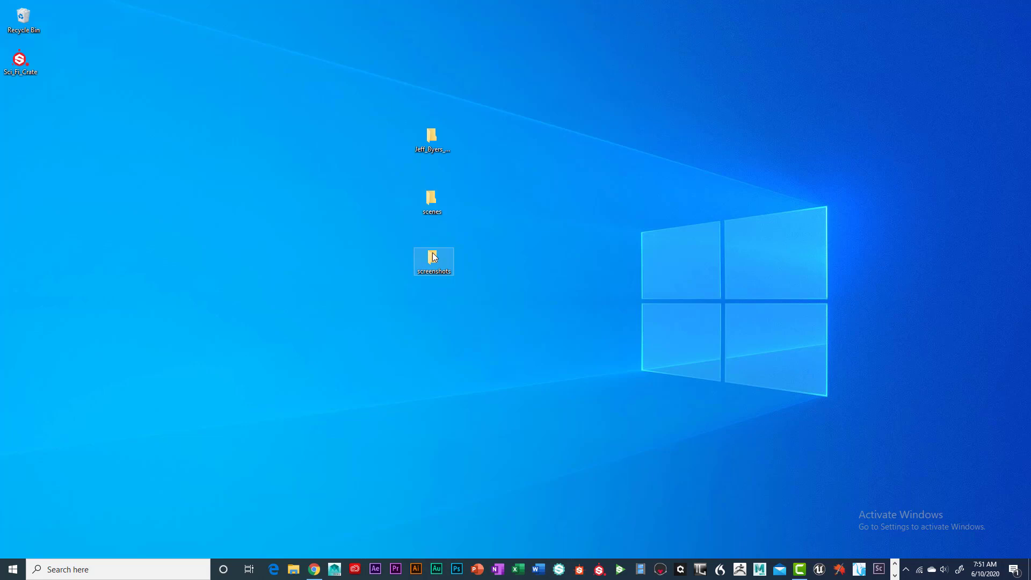
left_click(439, 203)
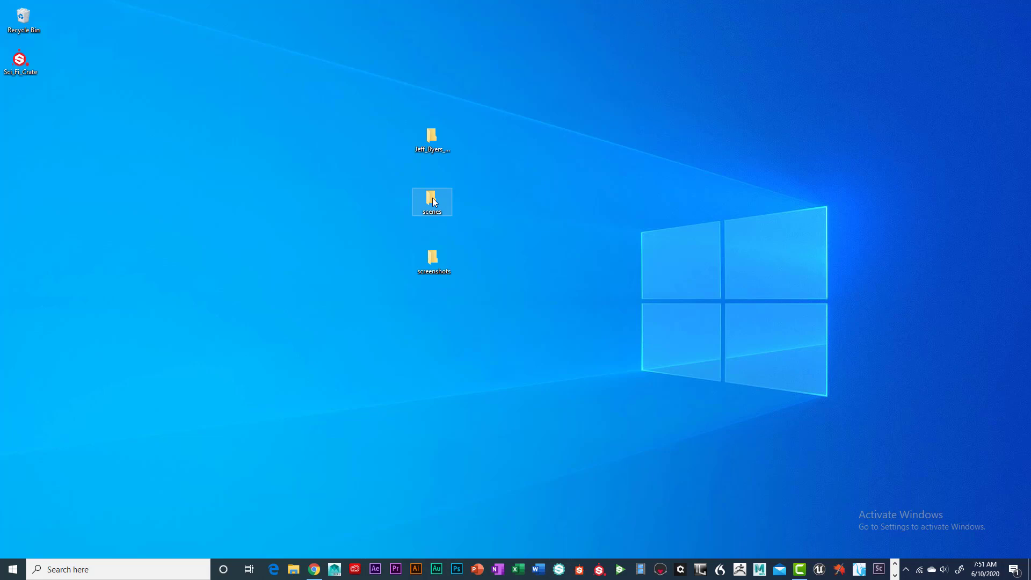
mouse_move(445, 196)
left_mouse_down()
mouse_move(443, 205)
mouse_move(433, 198)
left_mouse_up()
left_click(440, 263, "ctrl")
left_click(435, 262)
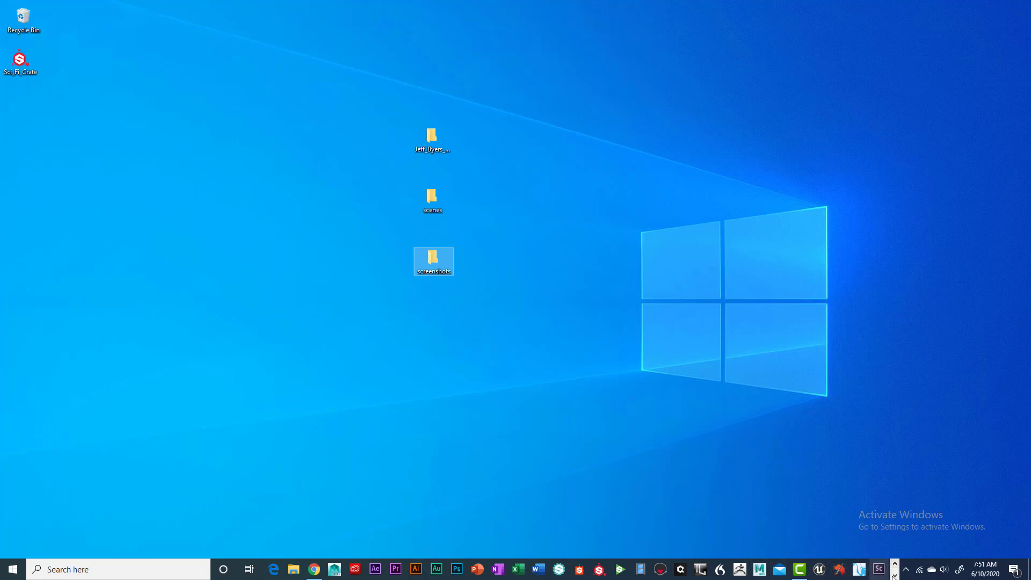
Switch to the Maya window containing the textured rocket ship scene Space_Ship_04.mb
left_click(894, 575)
mouse_move(539, 569)
left_click(590, 513)
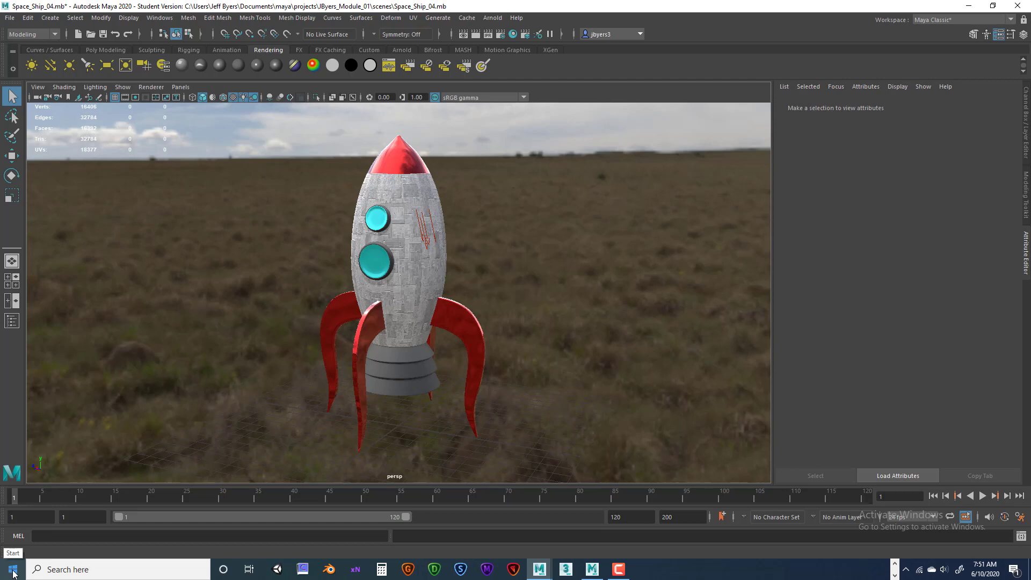
Search Windows for the Snipping Tool, then return to the rocket ship viewport
left_click(111, 573)
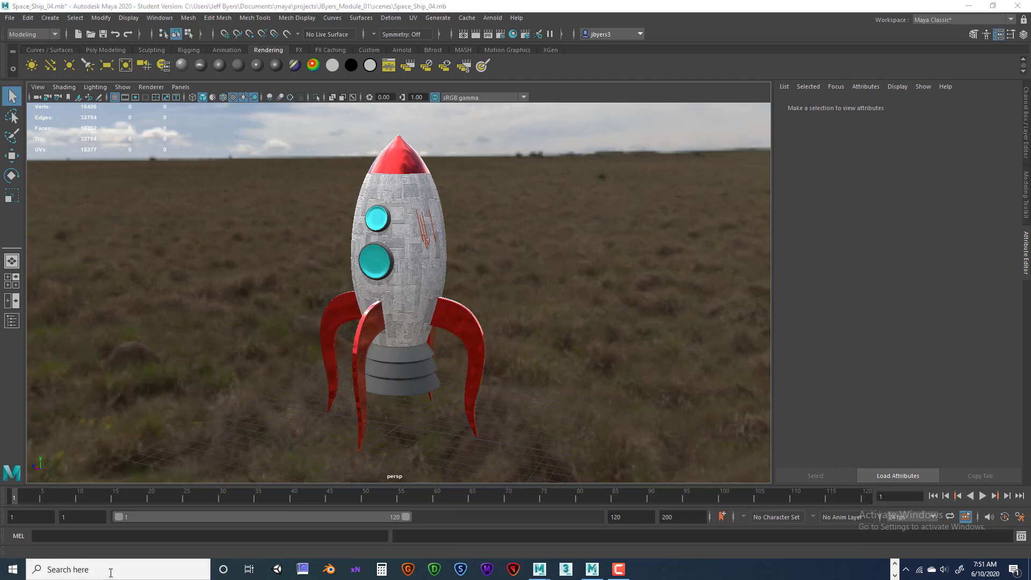
type("s")
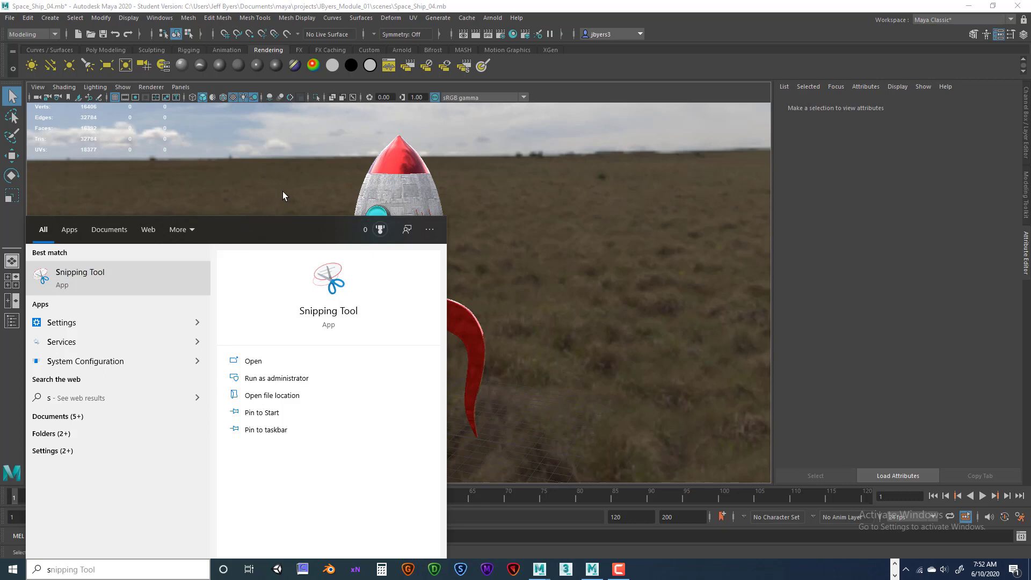
left_click(492, 173)
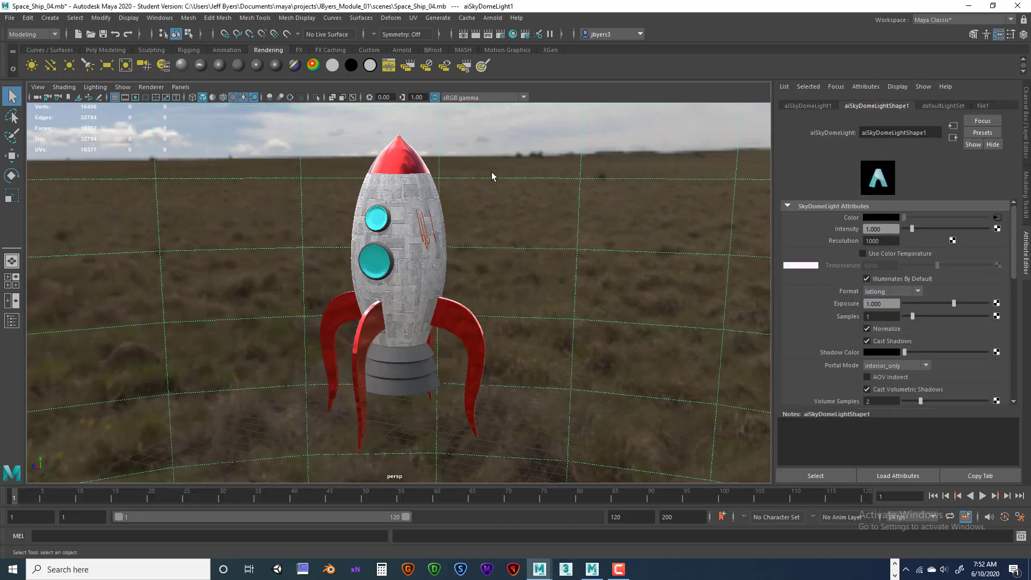
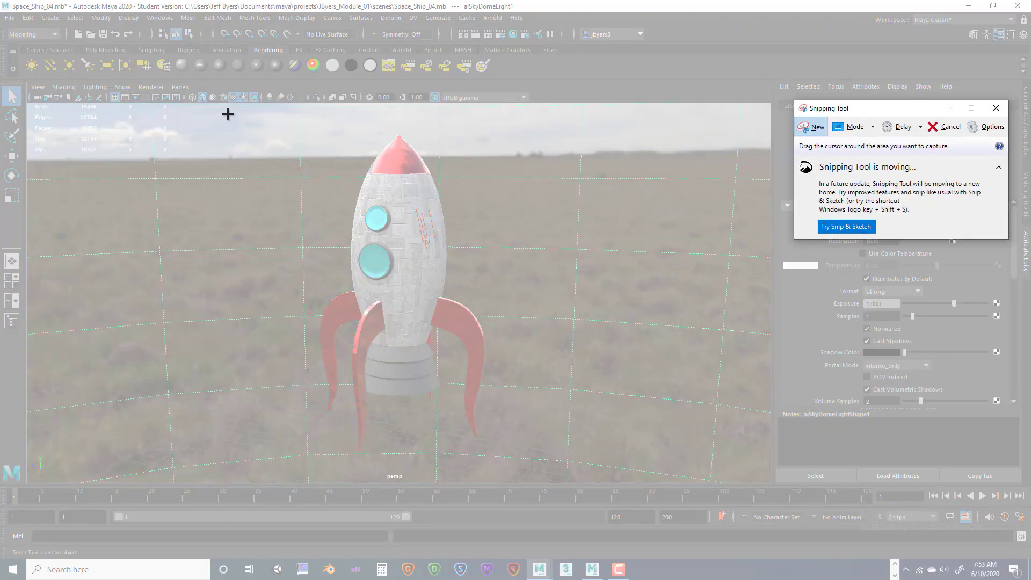
Snip a rectangular area around the rocket's front view and begin saving it with JPEG as the file type
left_click_drag(226, 112, 567, 484)
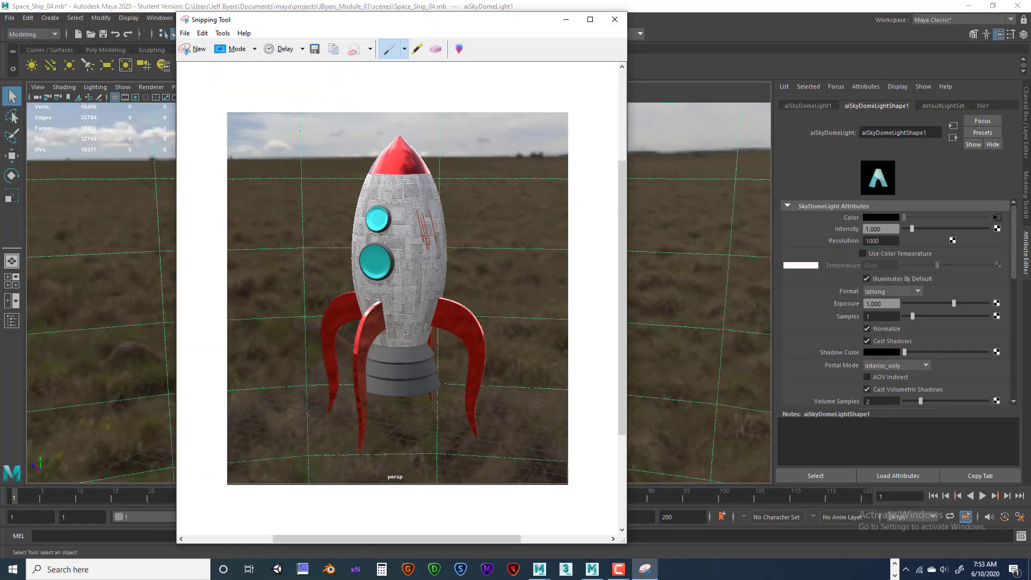
left_click(184, 34)
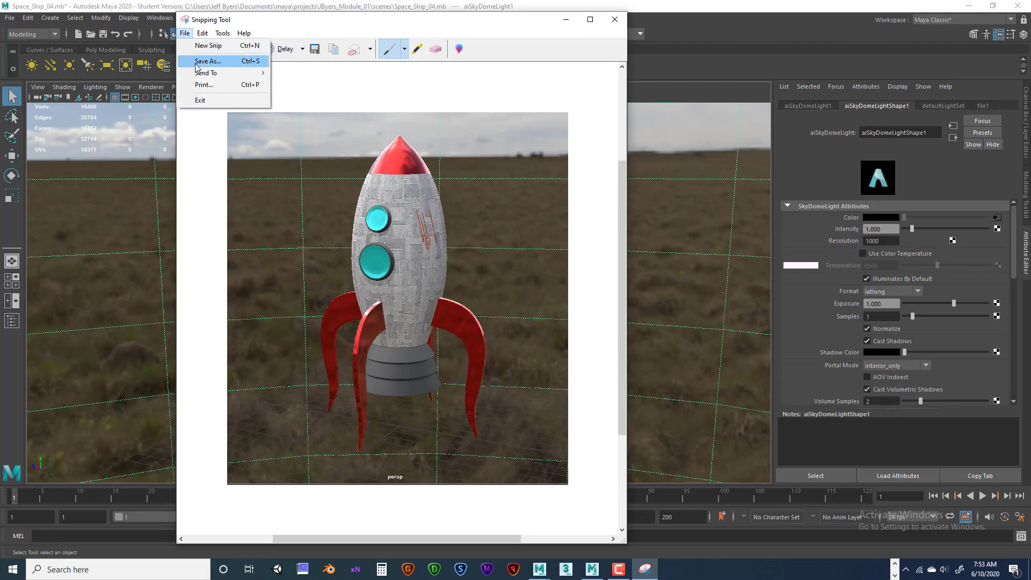
left_click(197, 62)
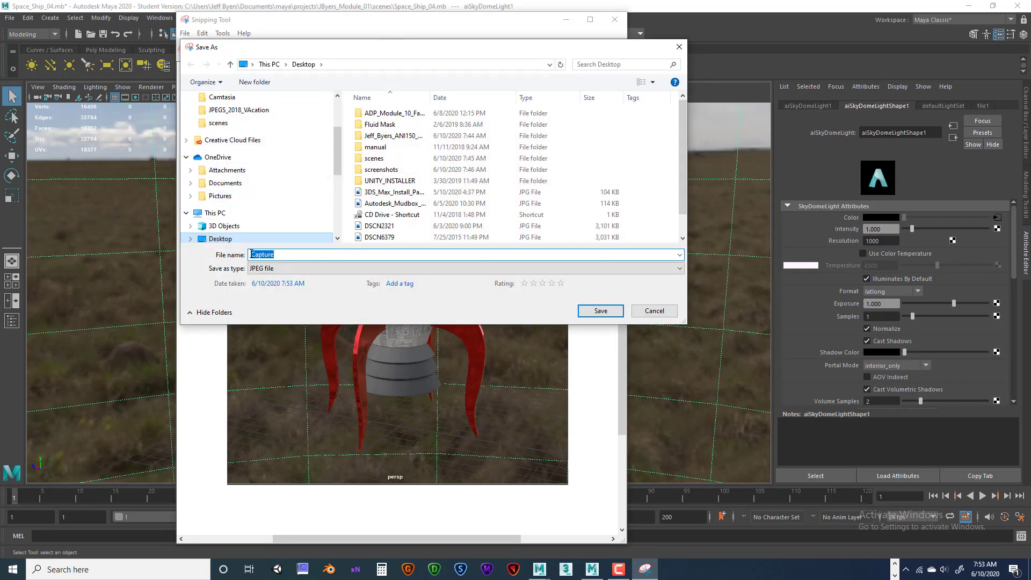
left_click(271, 269)
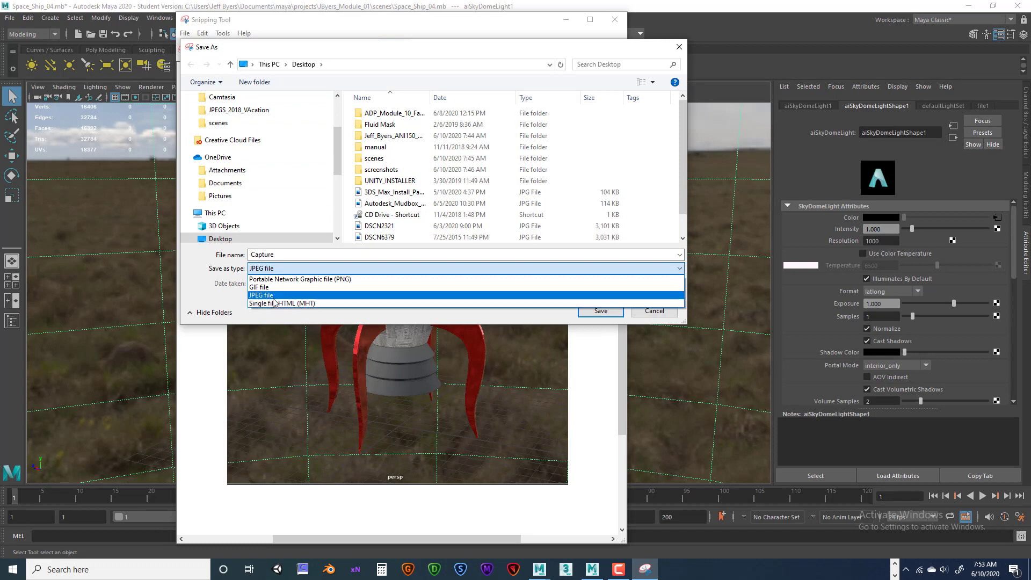
left_click(272, 297)
Save the front-view snip to the Desktop, named with the student's name plus "_ANI_150_Mod_01_Front_Rocket", and close the Snipping Tool
double_click(249, 254)
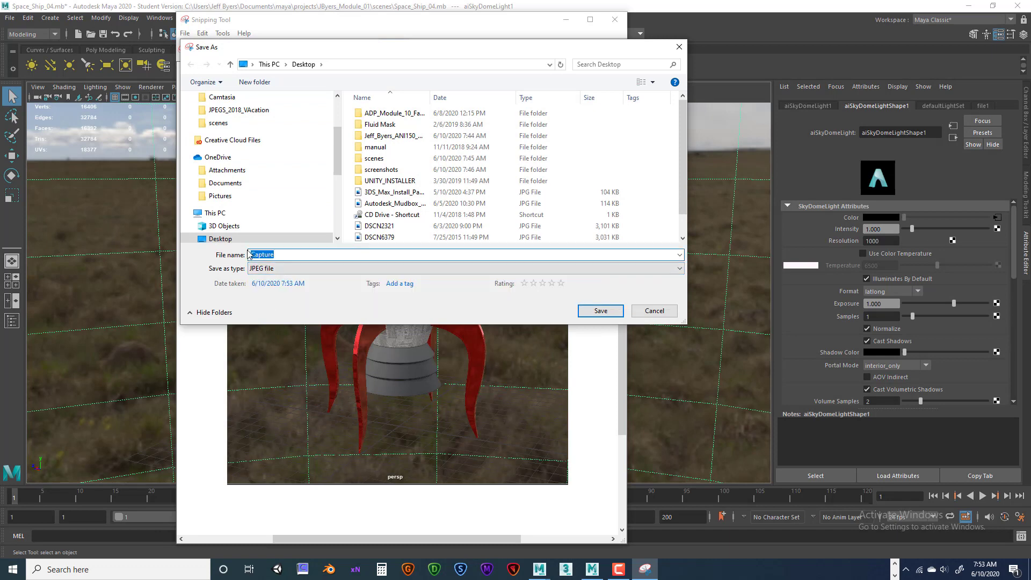
type("JByers")
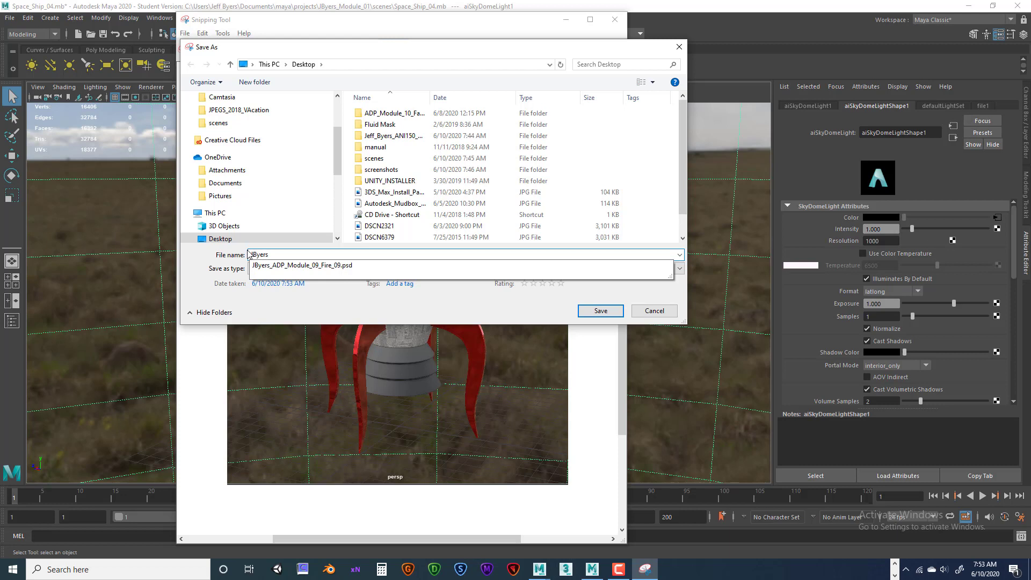
type("_ANI_150")
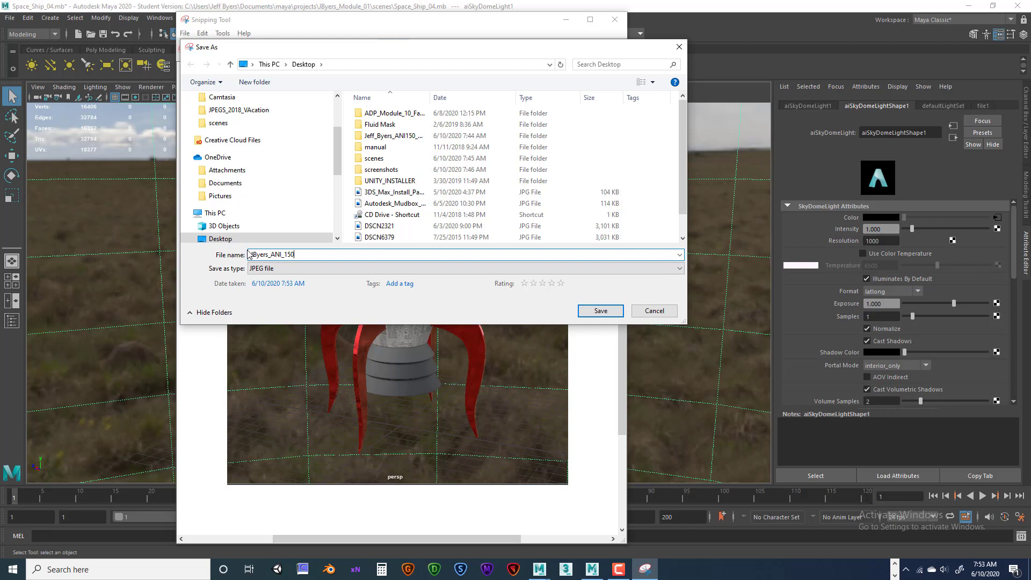
type("_Mod_01_Front_Rocket")
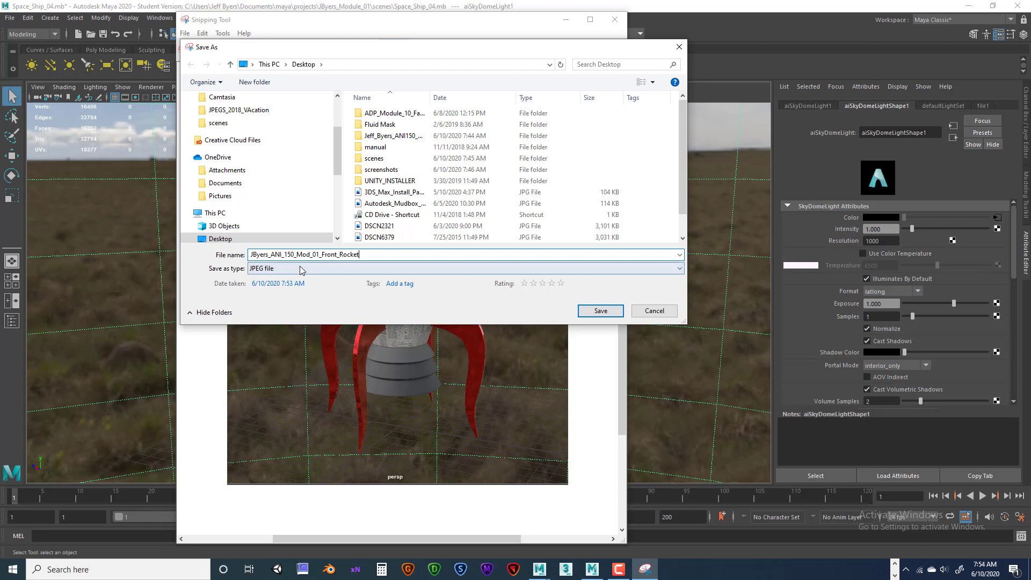
left_click_drag(373, 254, 245, 258)
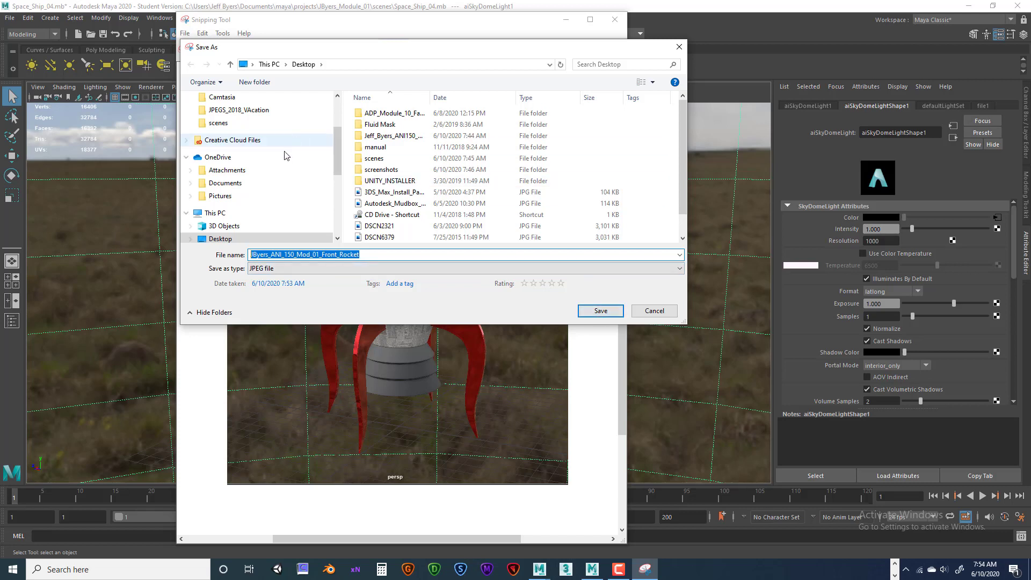
scroll(250, 207, "down", 1)
left_click(239, 215)
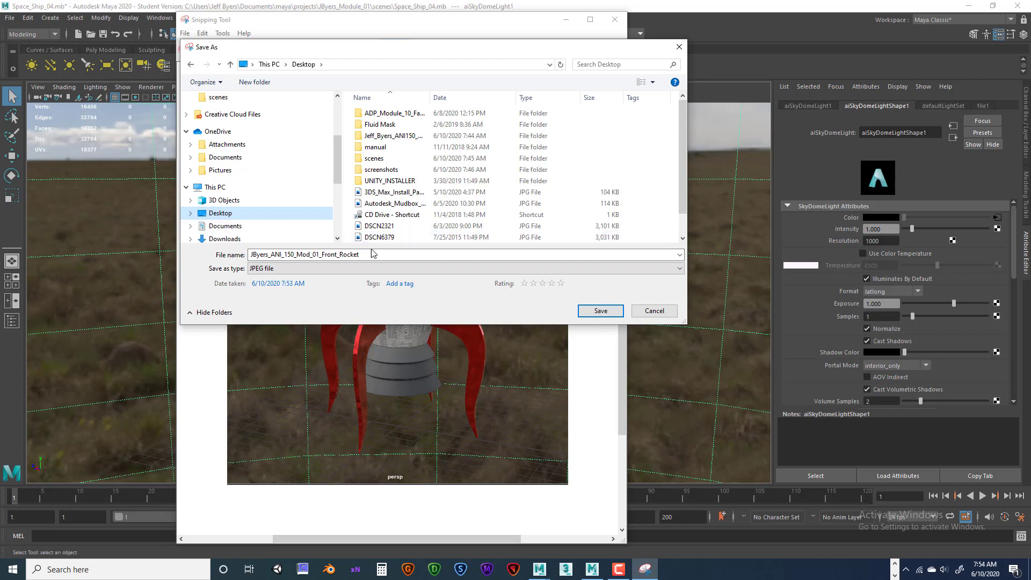
left_click(601, 311)
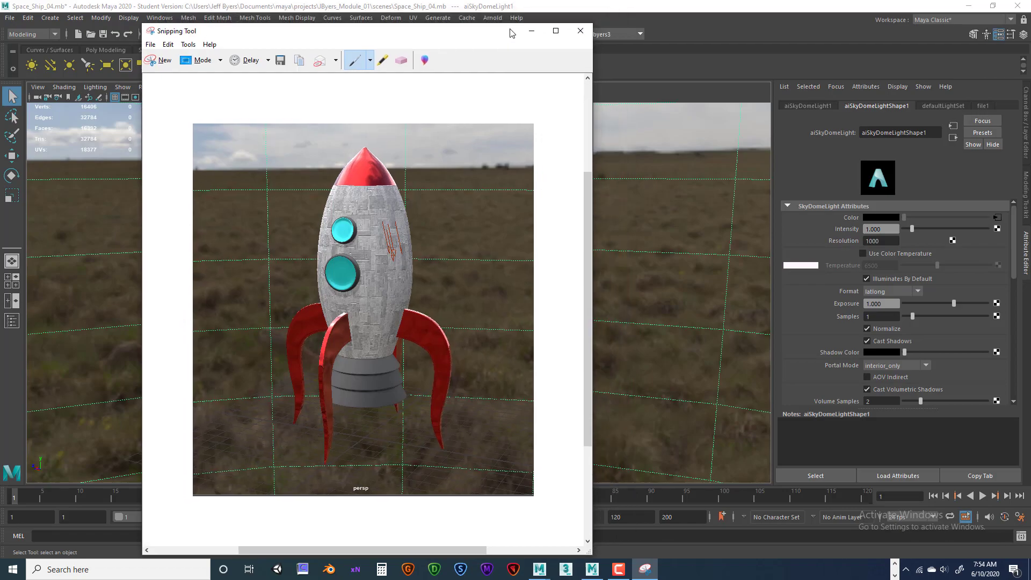
left_click(574, 28)
Turn the view to the rocket's back and capture it as a rectangular snip with the Snipping Tool
left_click_drag(552, 216, 378, 220, "alt")
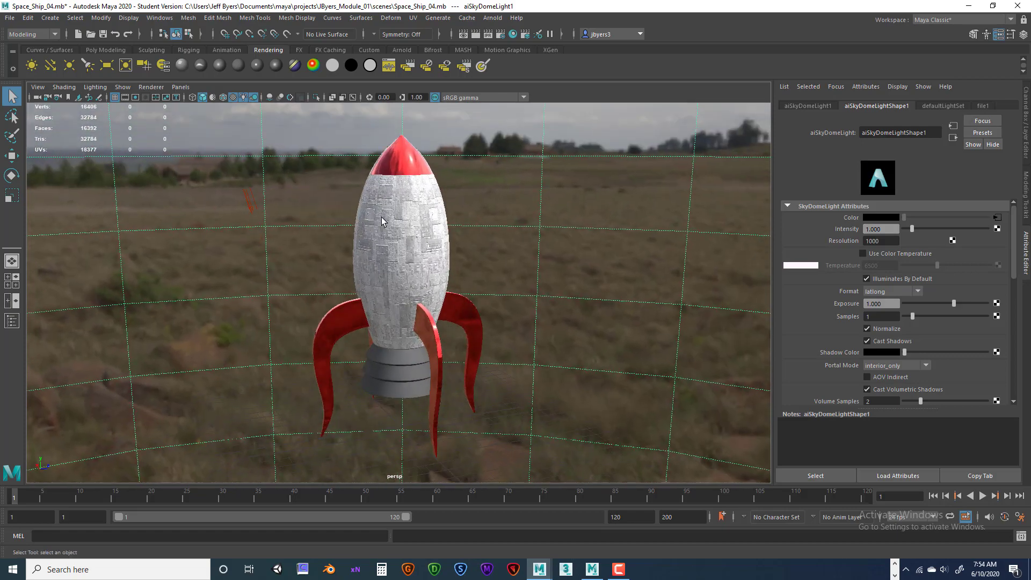
left_click(127, 569)
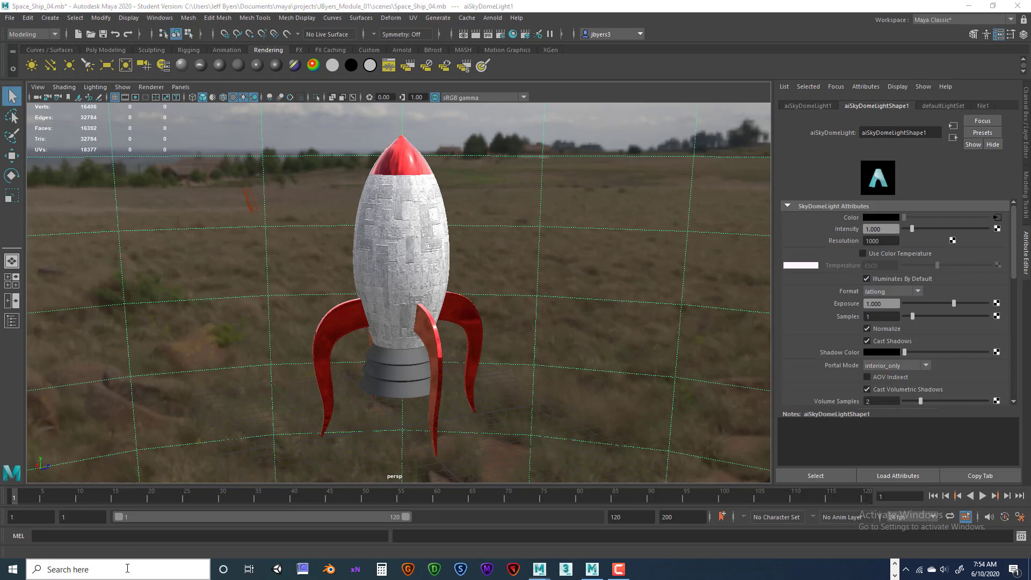
type("s")
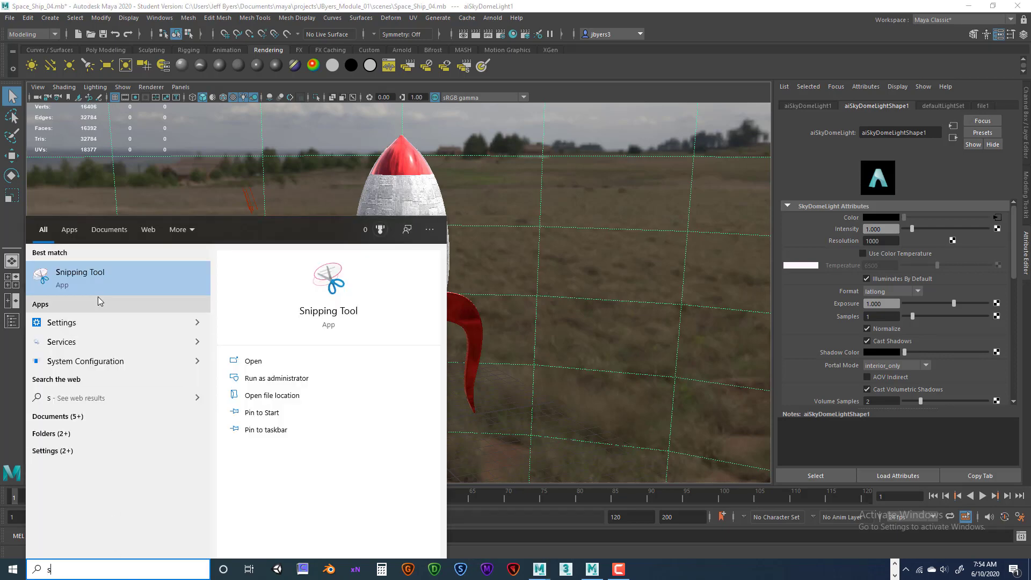
left_click(87, 272)
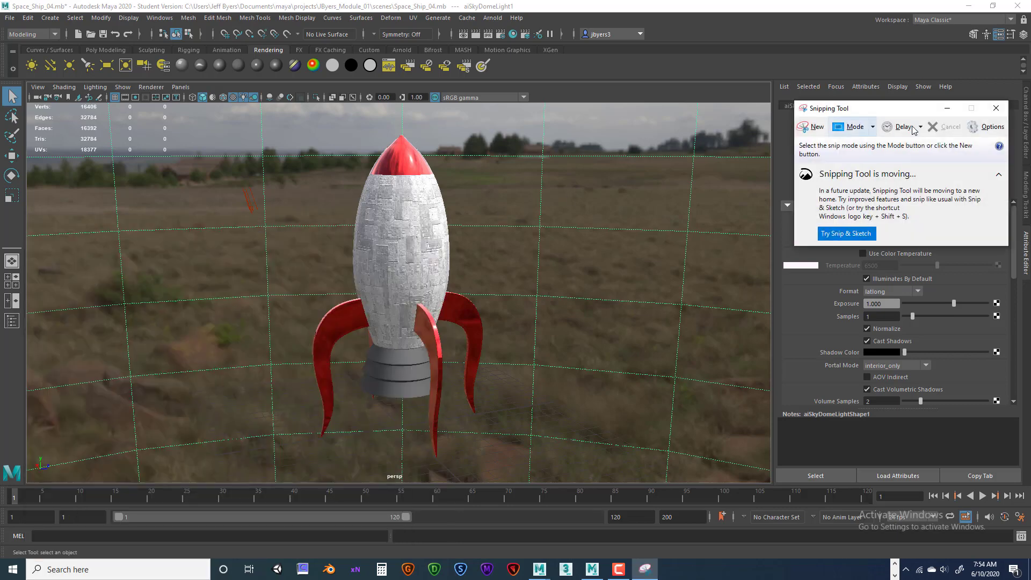
left_click(872, 126)
left_click(841, 162)
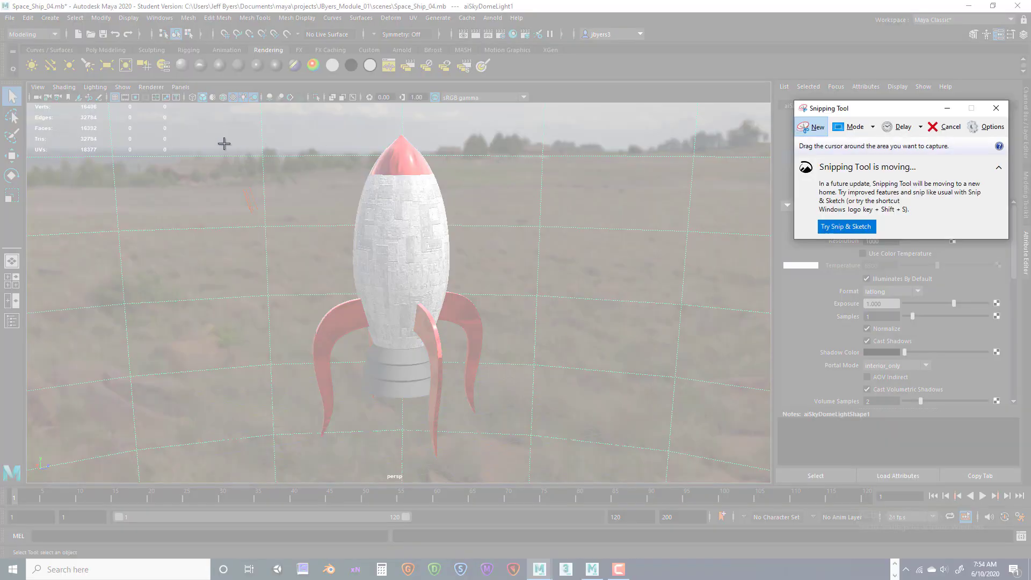
left_click_drag(240, 121, 574, 484)
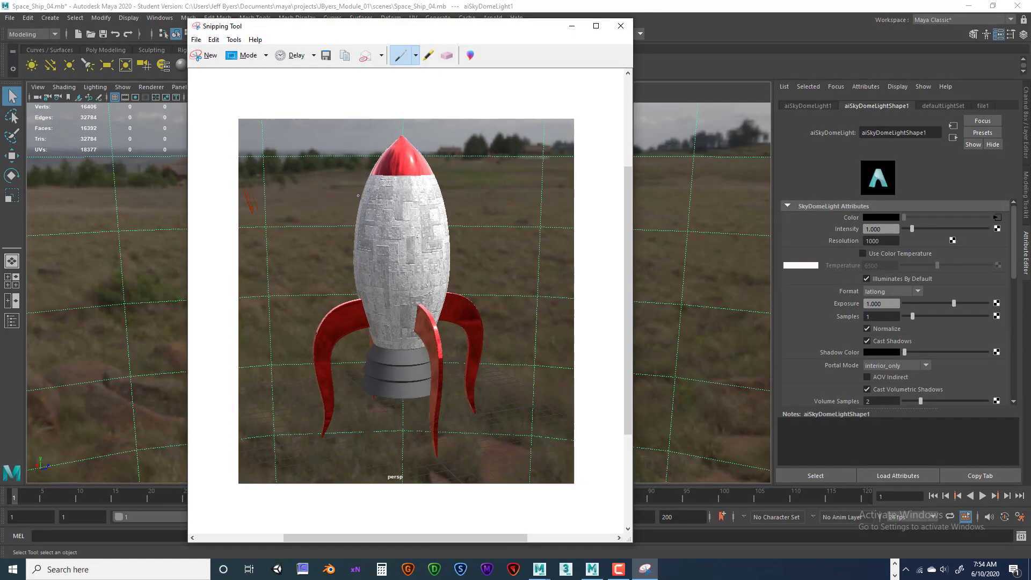
Begin saving the back-view snip to the Desktop, reusing the saved front-view JPEG's file name as the starting name
left_click_drag(295, 29, 223, 29)
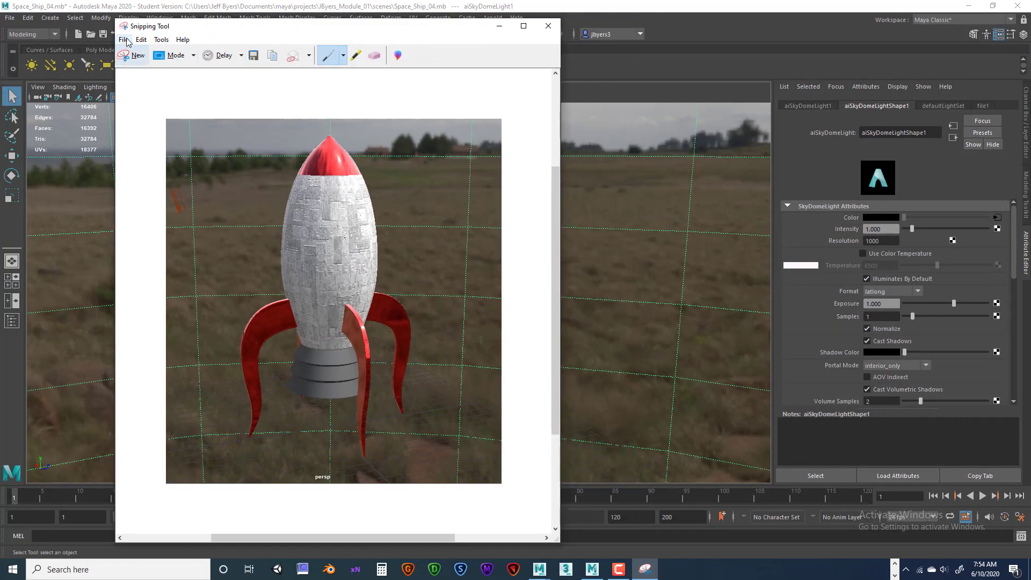
left_click(125, 40)
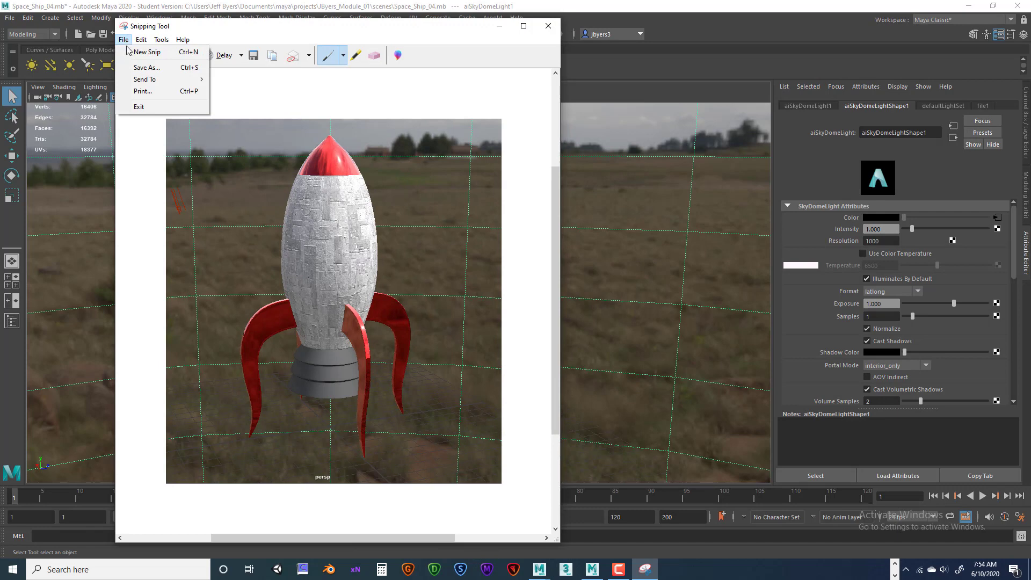
left_click(145, 68)
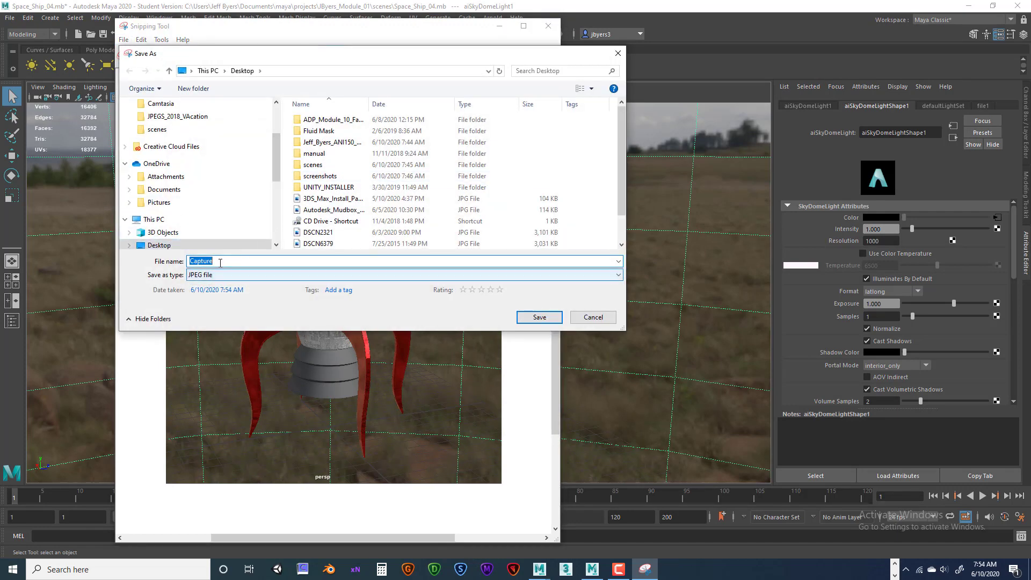
scroll(424, 209, "down", 1)
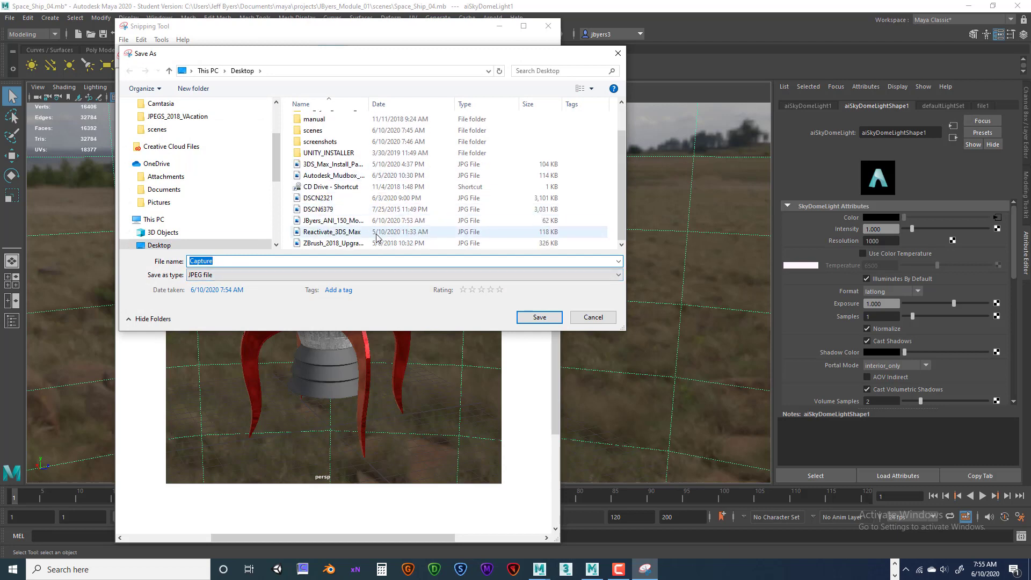
left_click(346, 220)
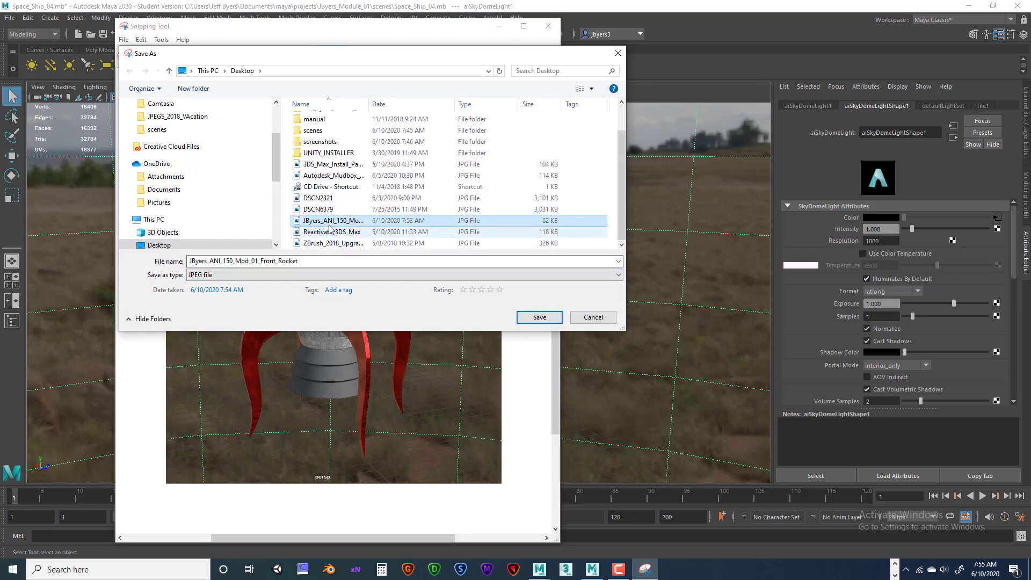
left_click(189, 261)
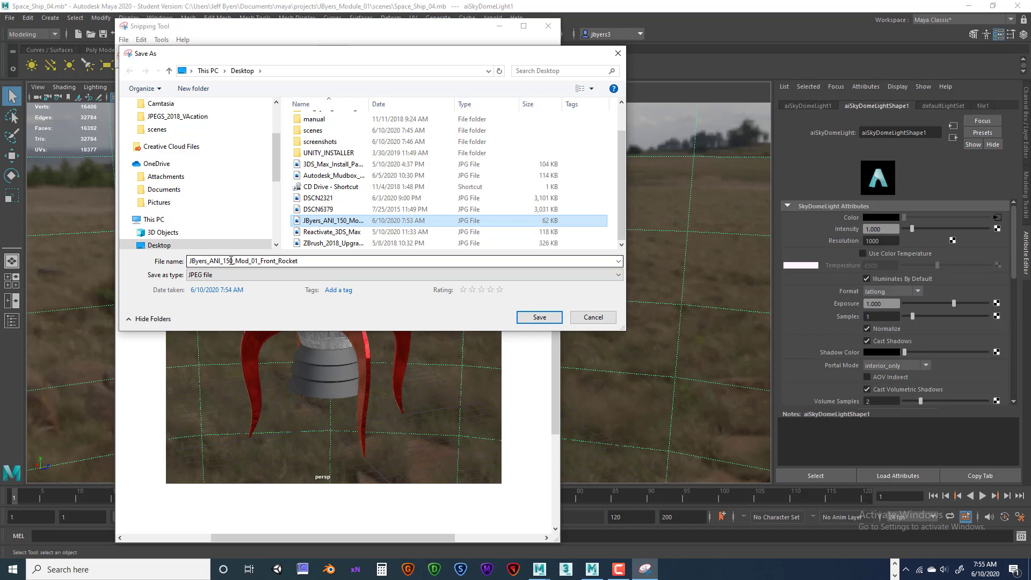
Replace "Front" with "Back" in the file name, save the back-view JPEG, and close the Snipping Tool
double_click(264, 261)
left_click(268, 261)
left_click_drag(261, 261, 275, 260)
type("Back")
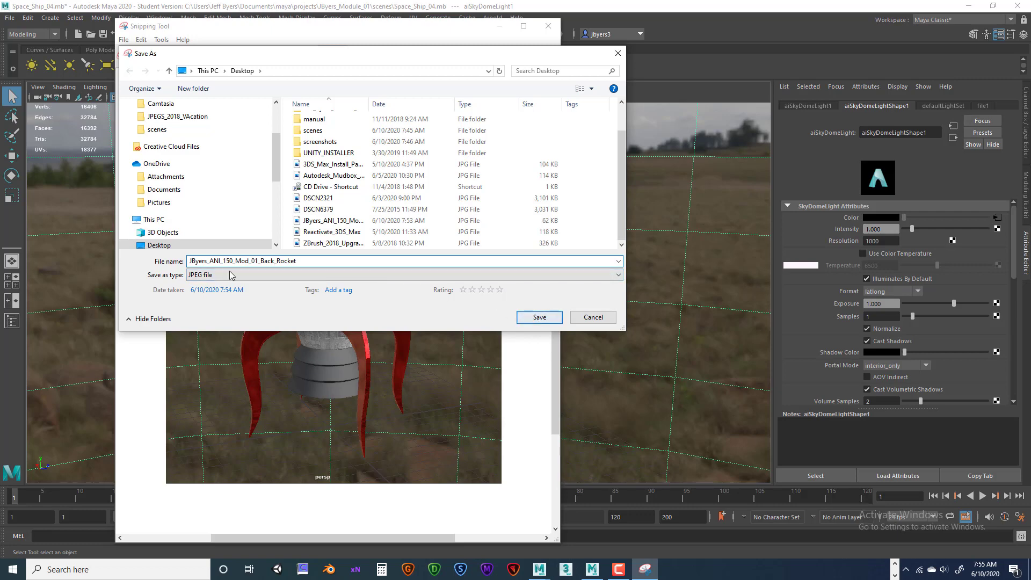
left_click(540, 318)
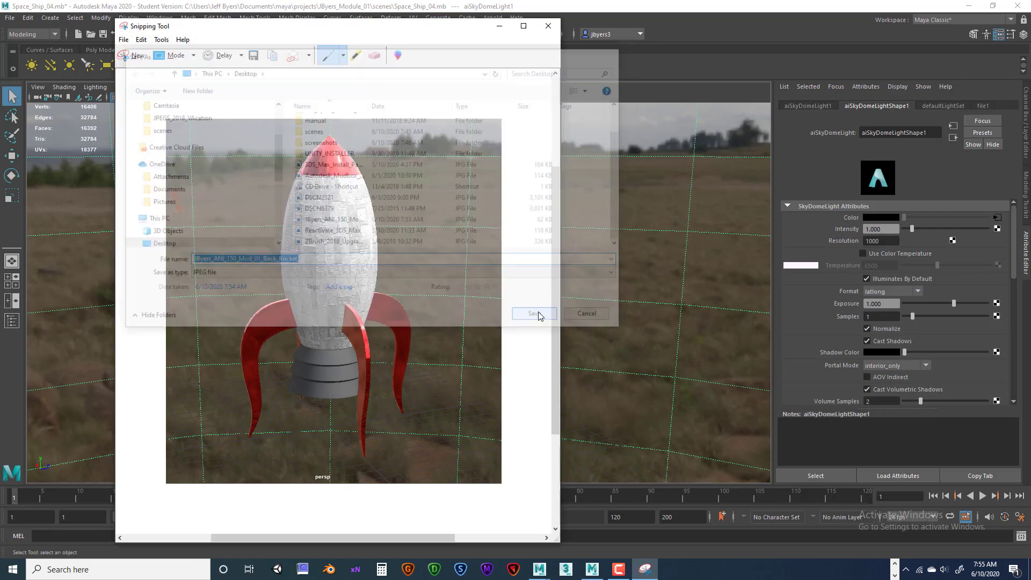
left_click(548, 25)
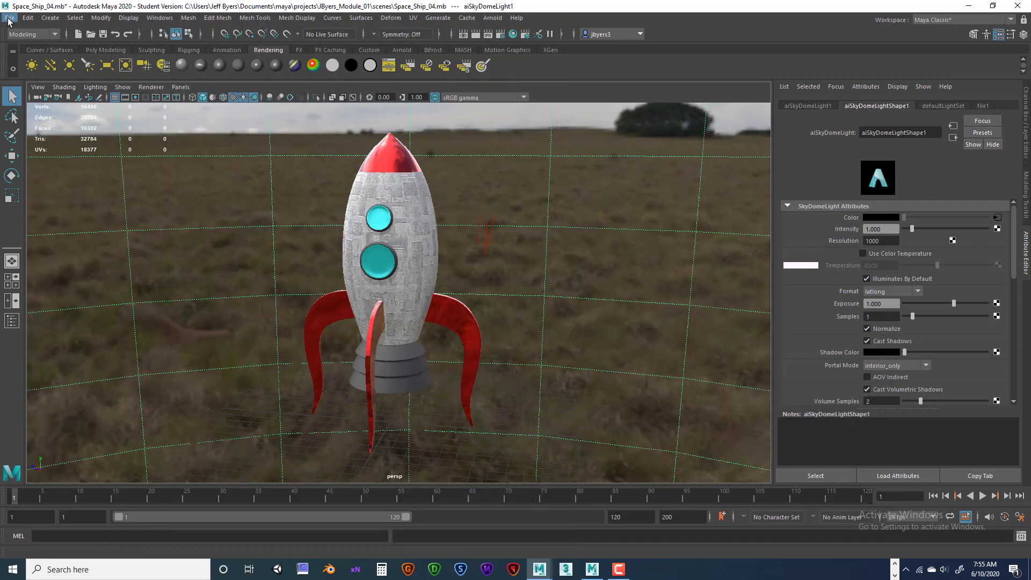
Start saving a copy of the Maya scene as mayaBinary through the Save Scene As options, with the Desktop as destination
left_click(11, 18)
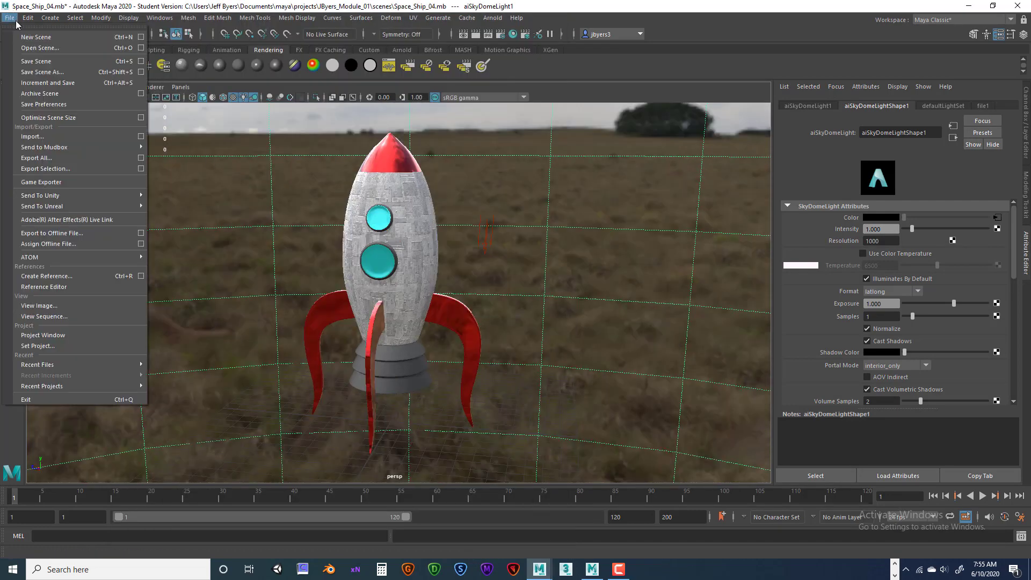
left_click(140, 73)
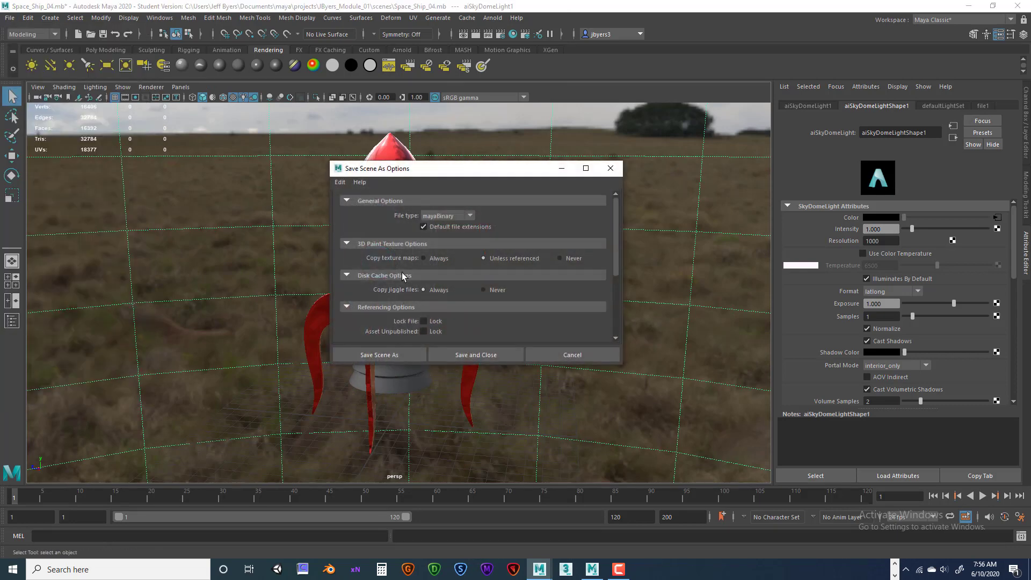
left_click_drag(458, 168, 428, 162)
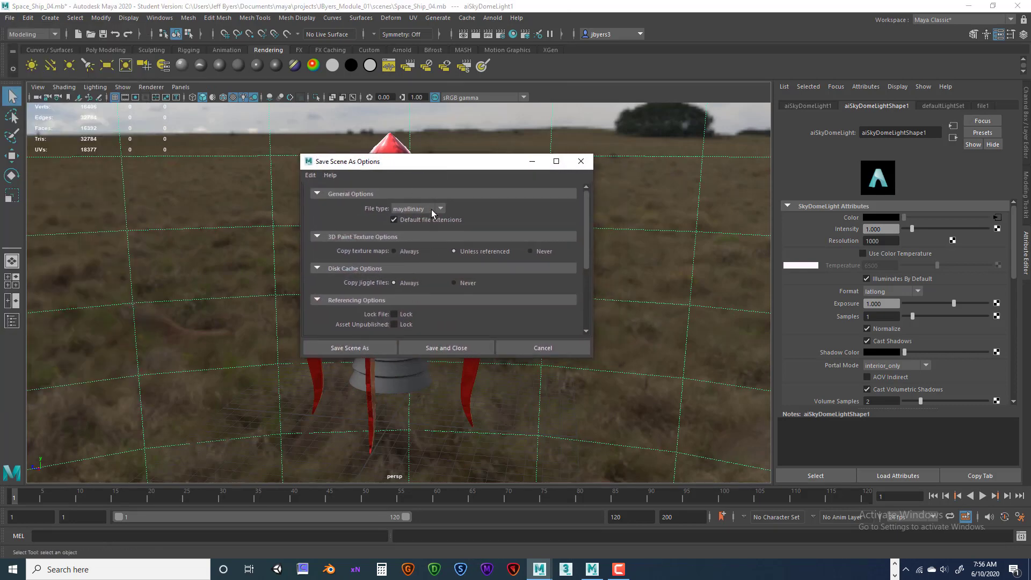
left_click(364, 350)
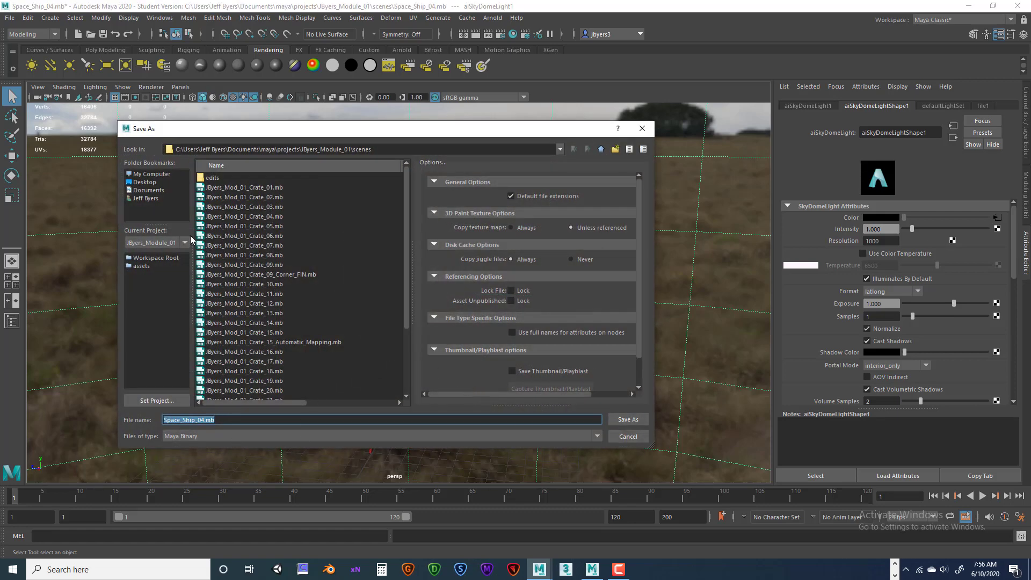
left_click(149, 182)
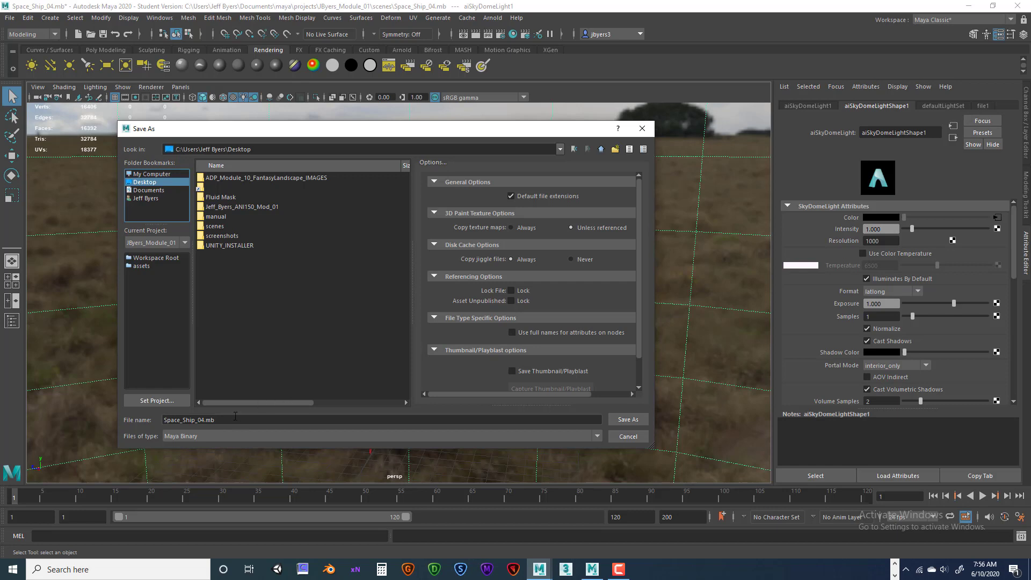
Name the scene file with the student's name followed by "_Rocket" and save it as Maya Binary
left_click_drag(232, 420, 162, 418)
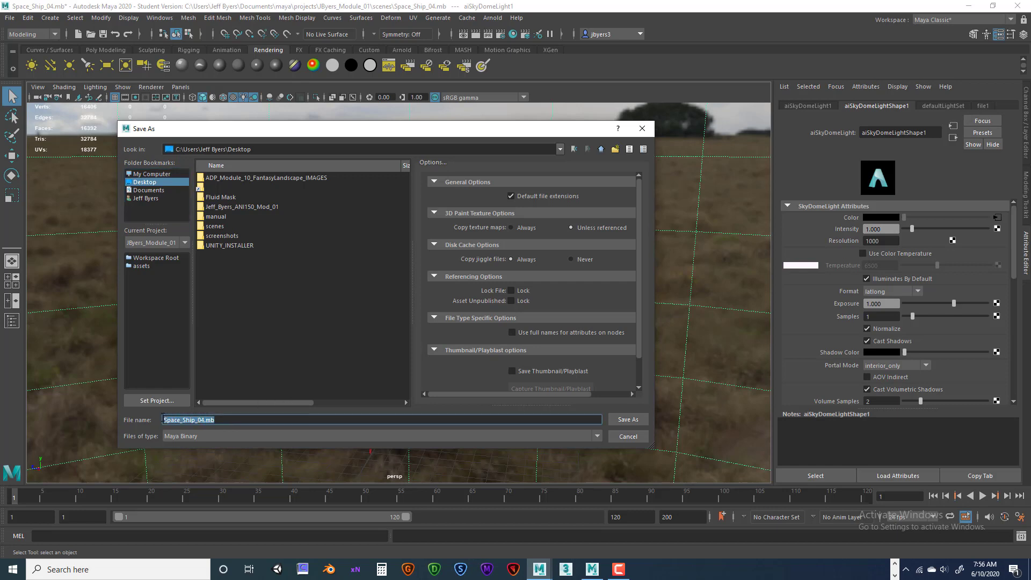
type("J")
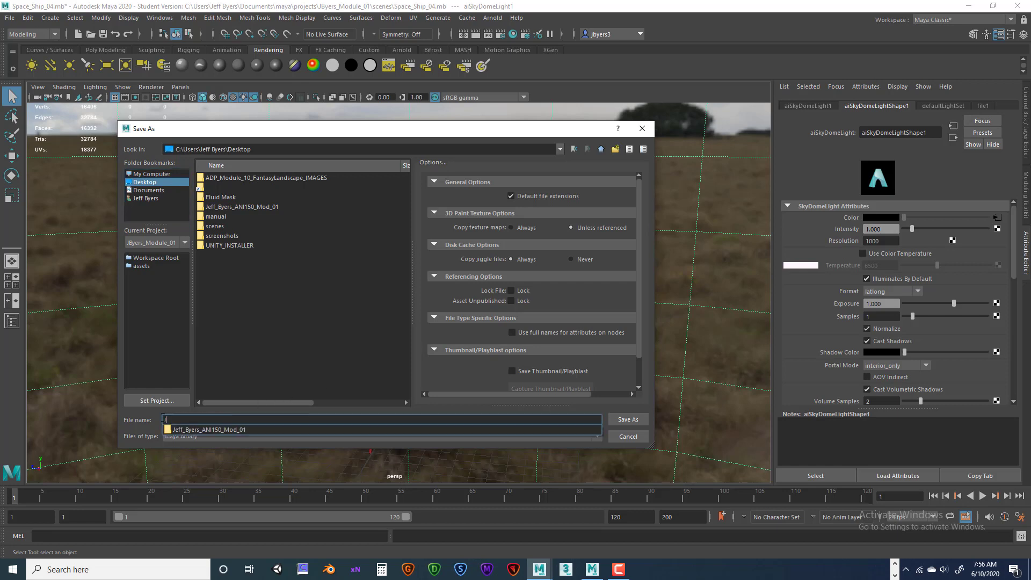
type("Byers")
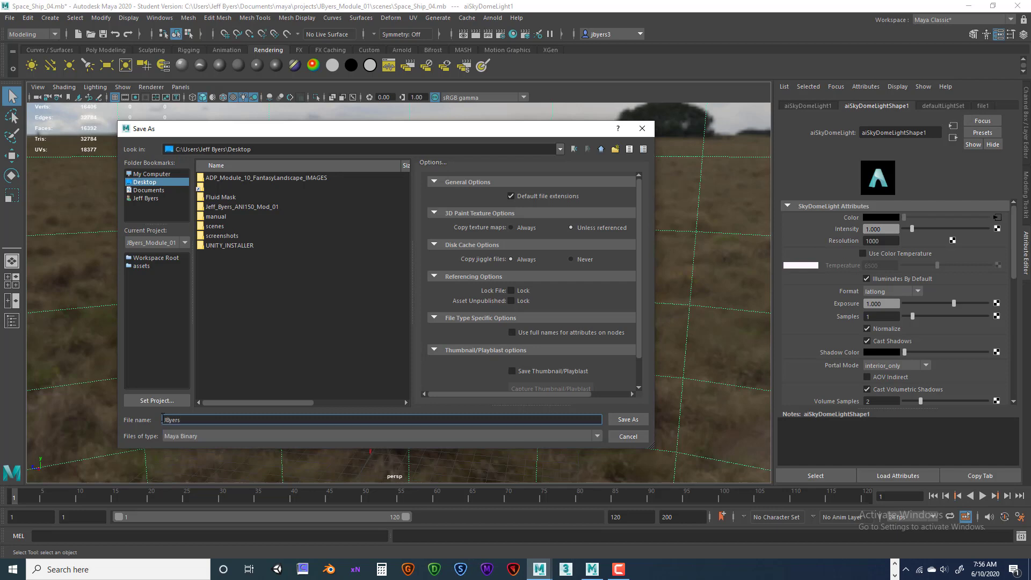
type("_Rocket")
left_click(626, 422)
left_click(492, 294)
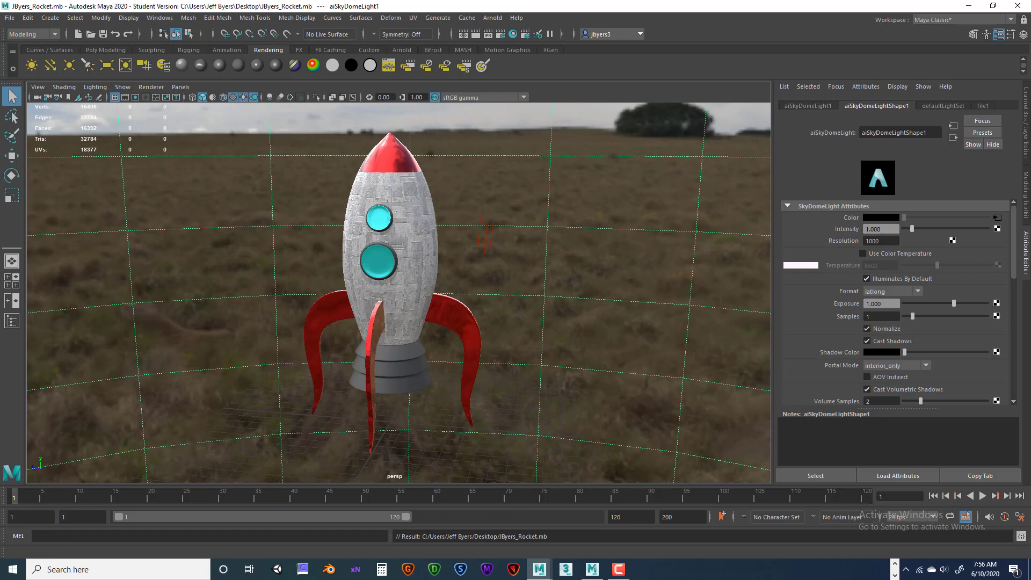
key("F10")
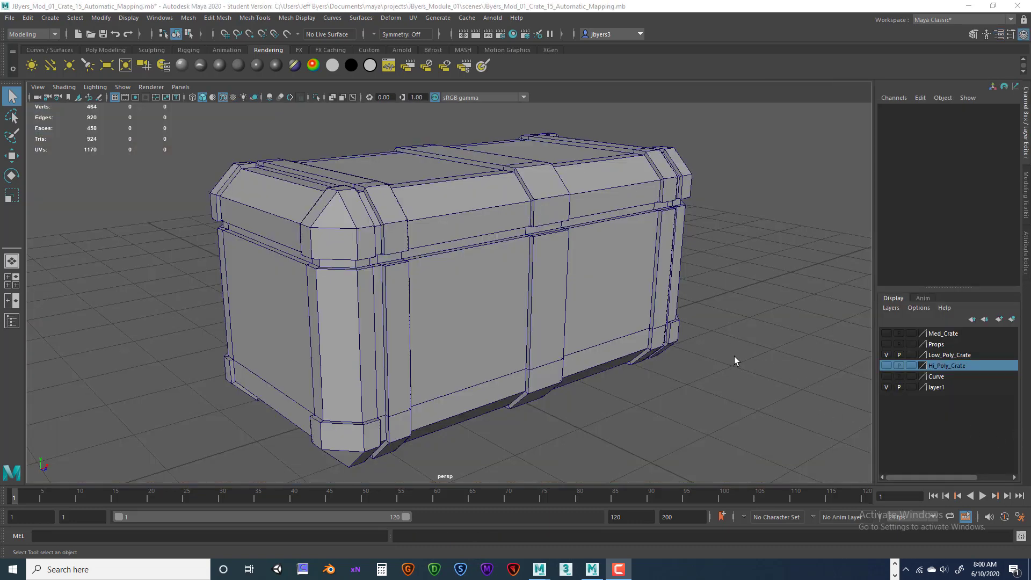
mouse_move(732, 327)
left_mouse_down()
mouse_move(713, 322)
mouse_move(723, 322)
left_mouse_up()
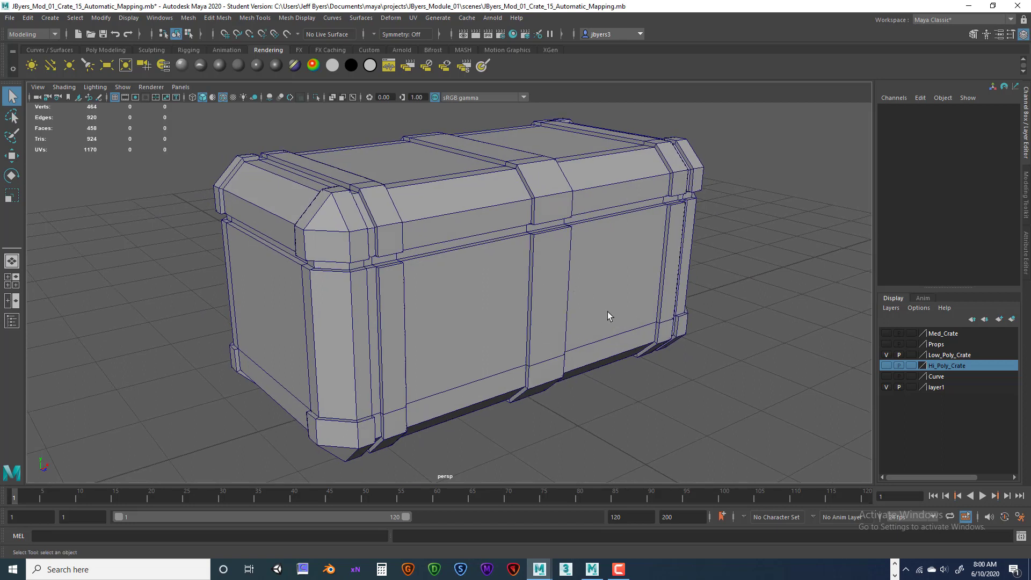
Switch to the Canvas assignment page in the browser and review the file formats required for the side-by-side sci-fi crates
left_click(894, 567)
left_click(314, 570)
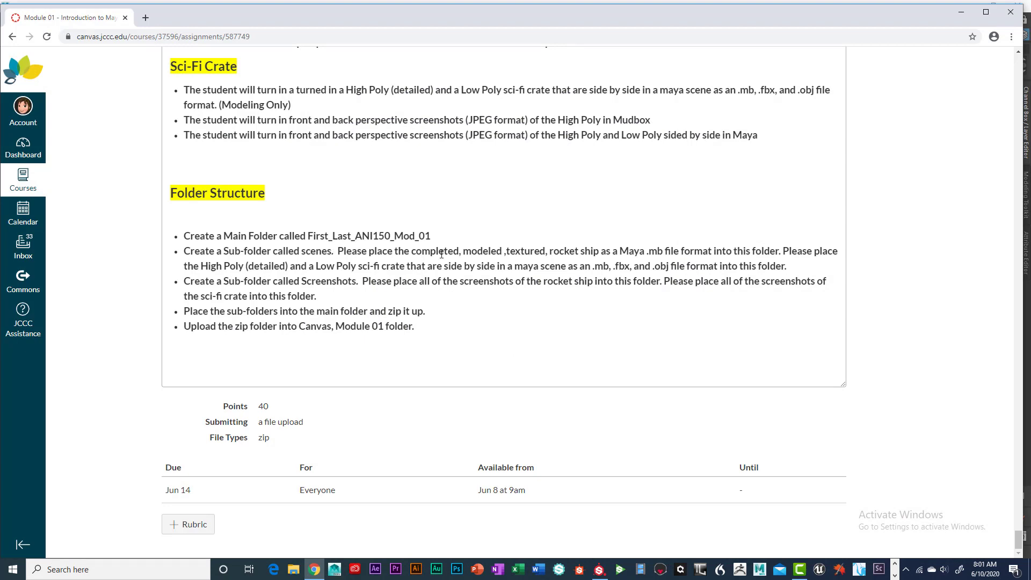
left_click_drag(339, 249, 692, 265)
left_click(791, 251)
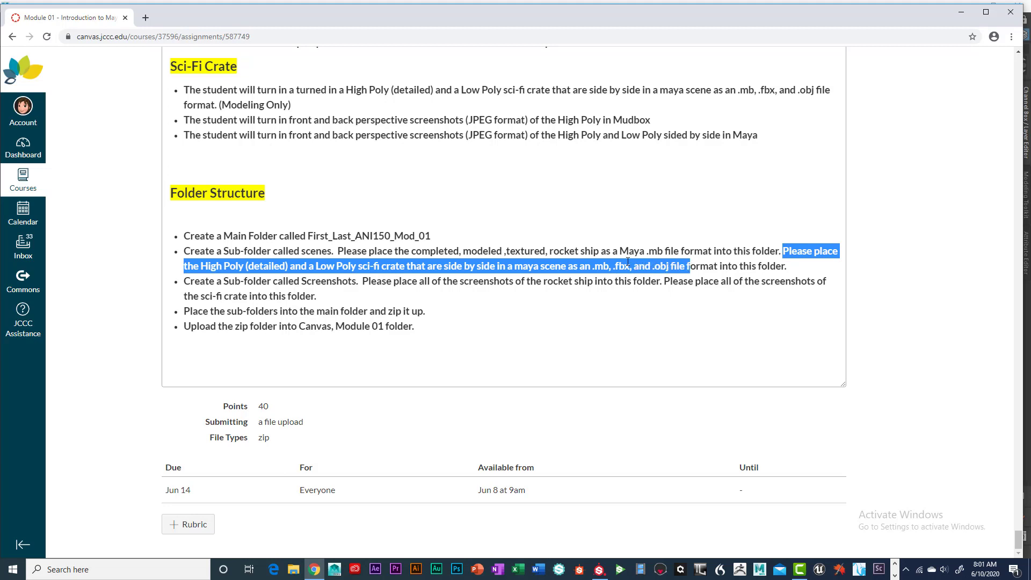
left_click(604, 267)
left_click_drag(596, 267, 672, 267)
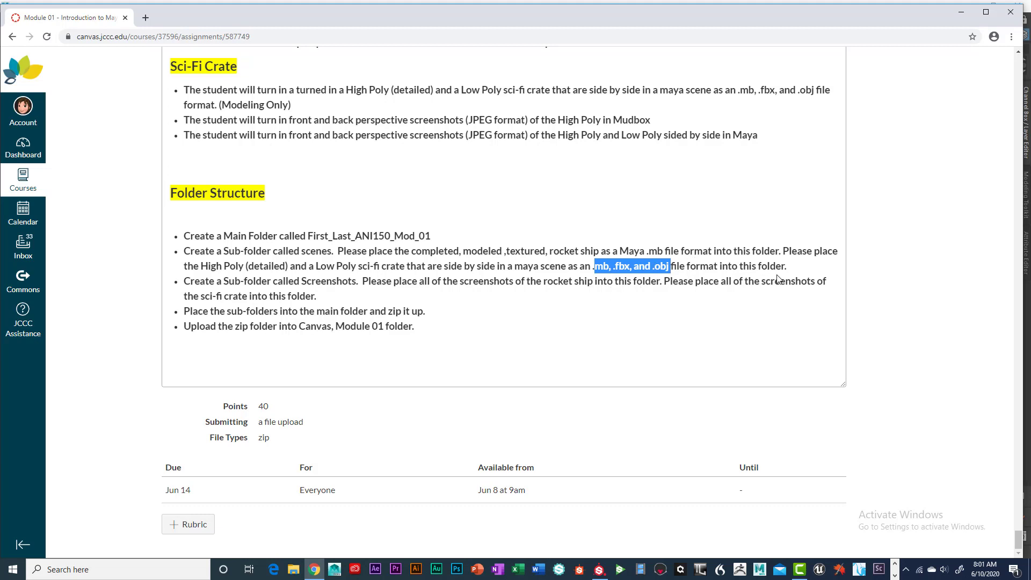
left_click(805, 274)
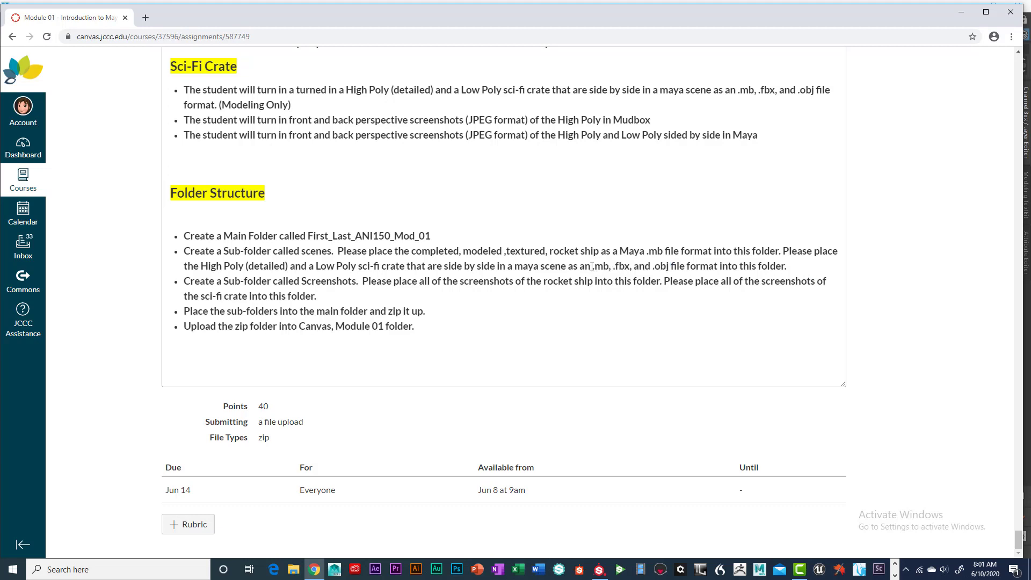
left_click_drag(591, 267, 631, 267)
left_click(643, 264)
left_click_drag(613, 266, 669, 265)
left_click_drag(593, 266, 668, 266)
left_click(484, 274)
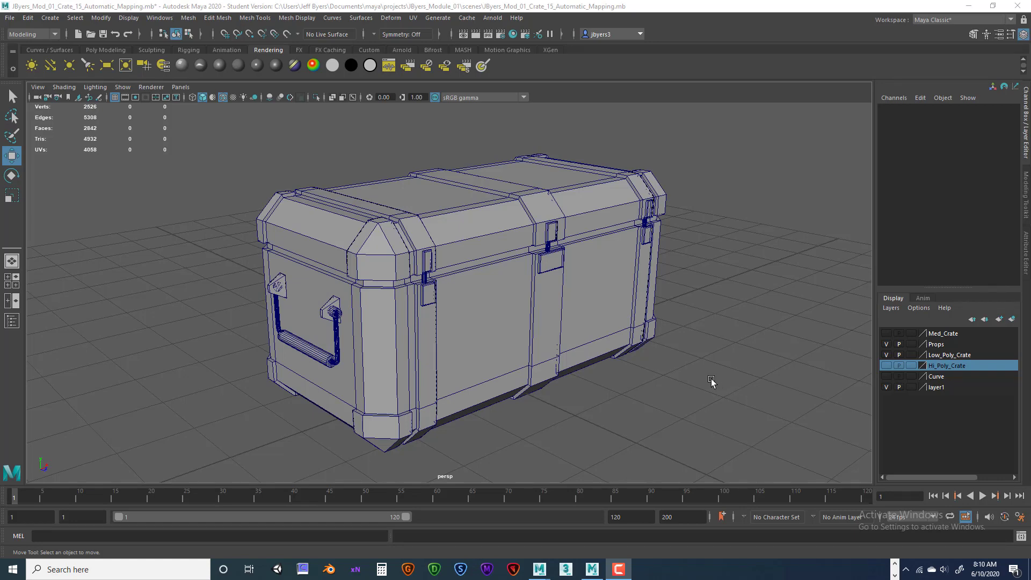
Inspect the low-poly crate and its props, checking the whole assembly, the crate body and the side handle's grip separately
left_click_drag(677, 367, 647, 349)
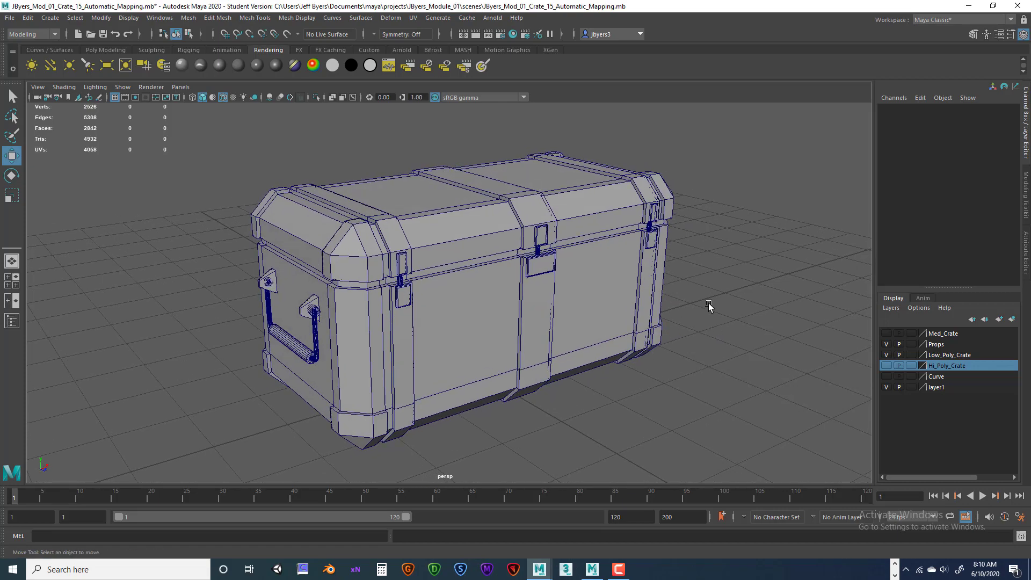
left_click_drag(710, 306, 643, 318)
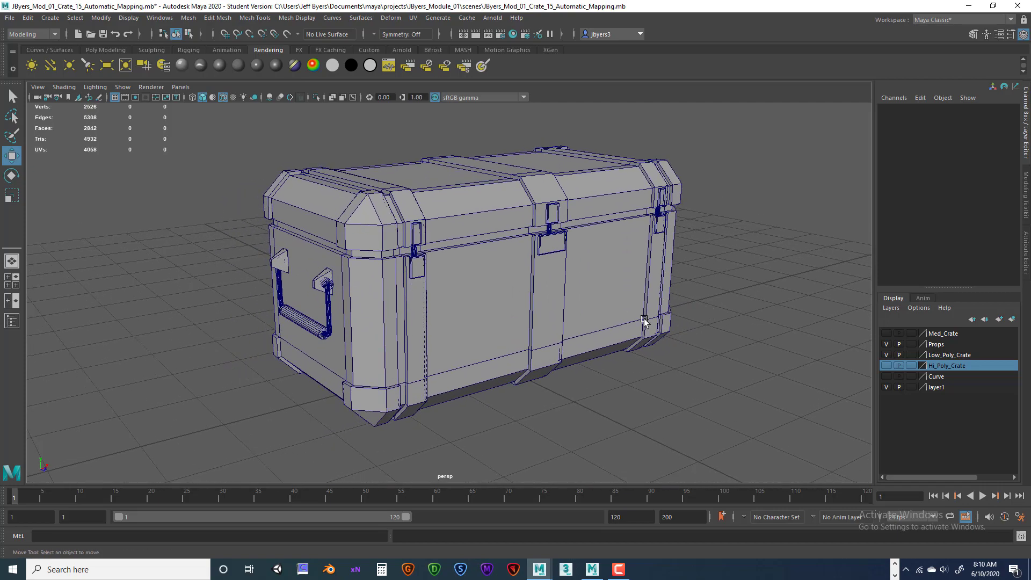
scroll(449, 275, "down", 2)
left_click_drag(454, 281, 456, 287)
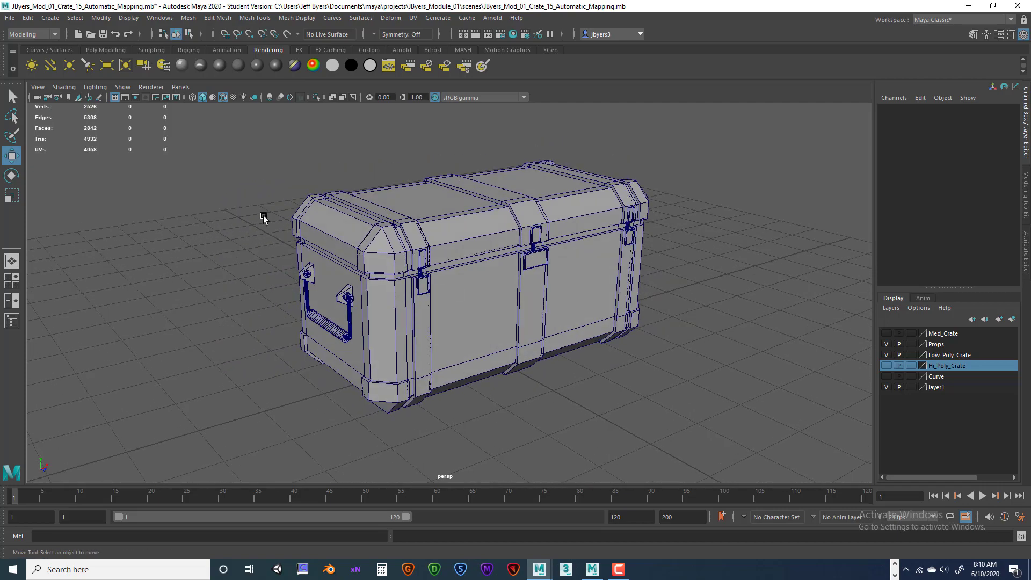
left_click_drag(229, 143, 757, 414)
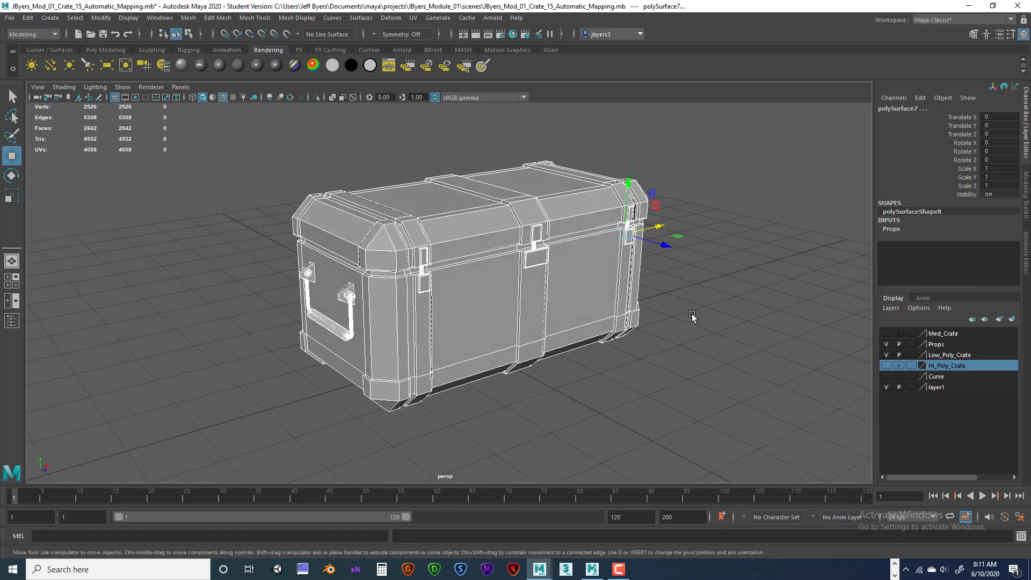
left_click(762, 326)
left_click(589, 258)
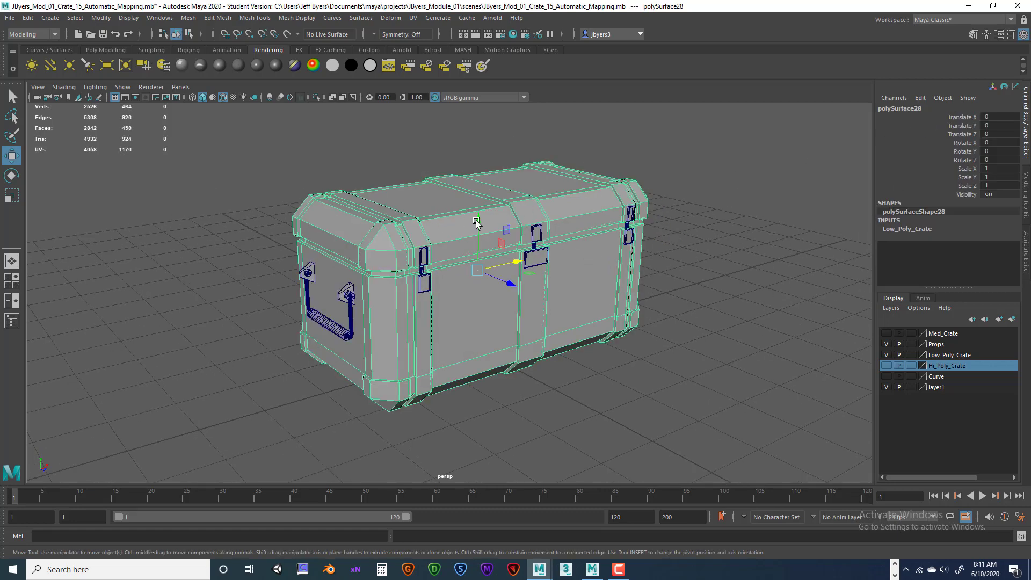
left_click(691, 197)
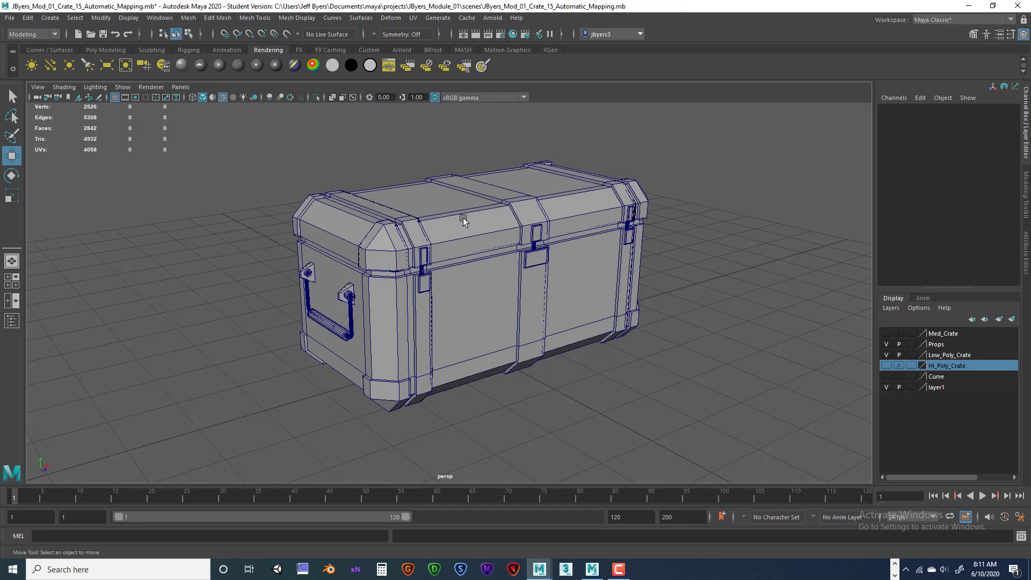
mouse_move(688, 166)
left_mouse_down()
mouse_move(656, 182)
mouse_move(691, 183)
left_mouse_up()
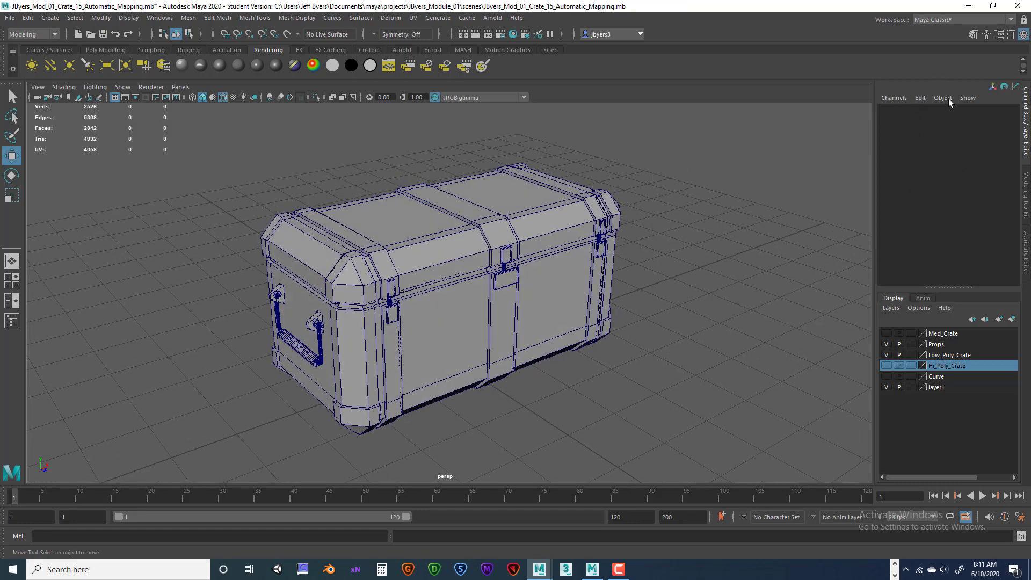
left_click(478, 242)
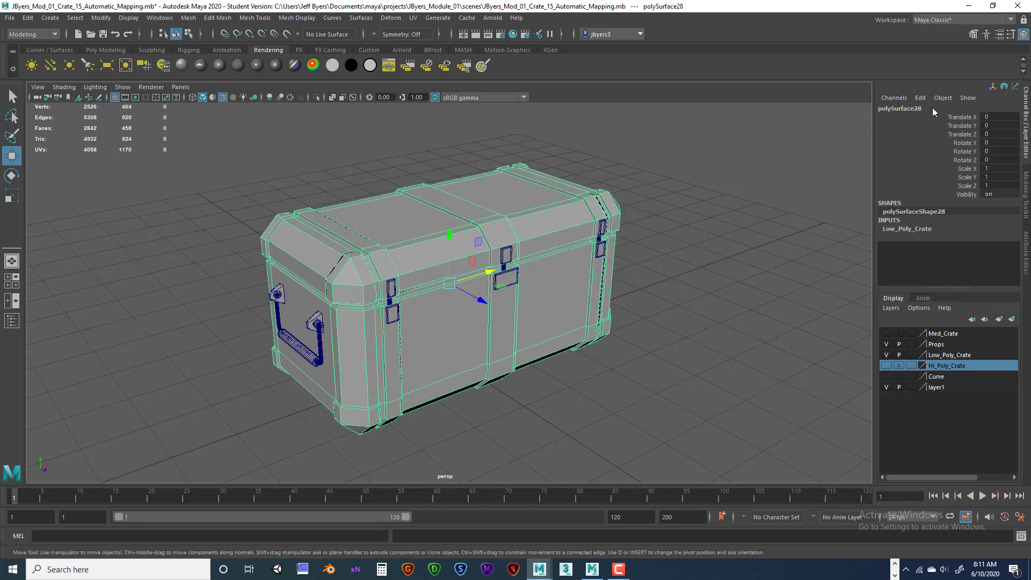
left_click_drag(576, 240, 573, 239)
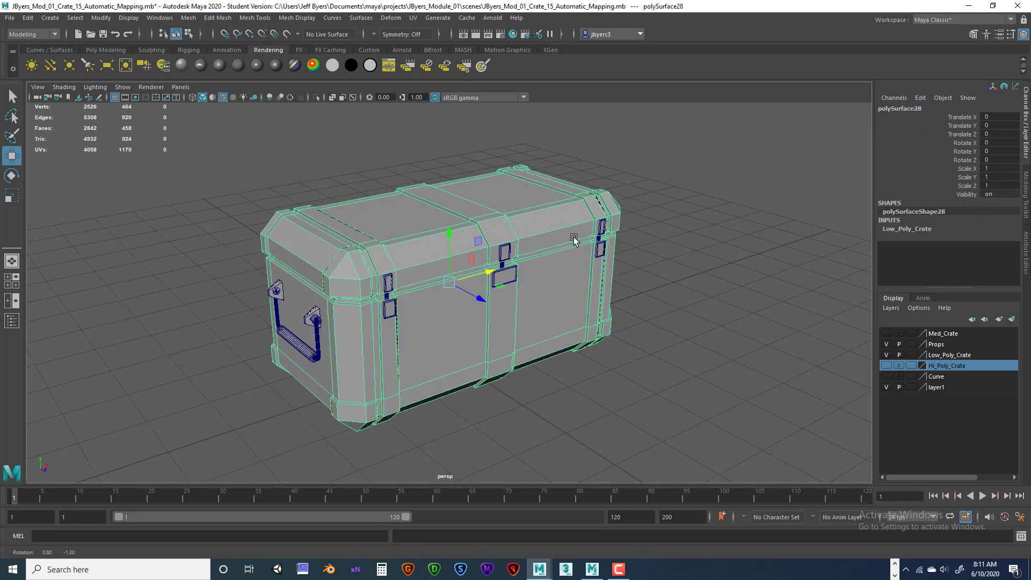
left_click(302, 348)
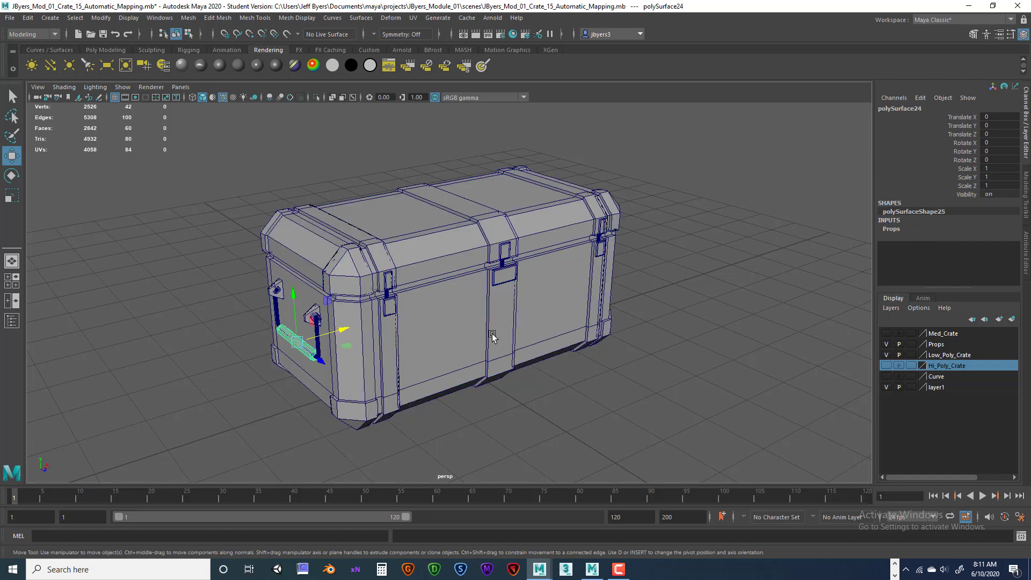
left_click(778, 379)
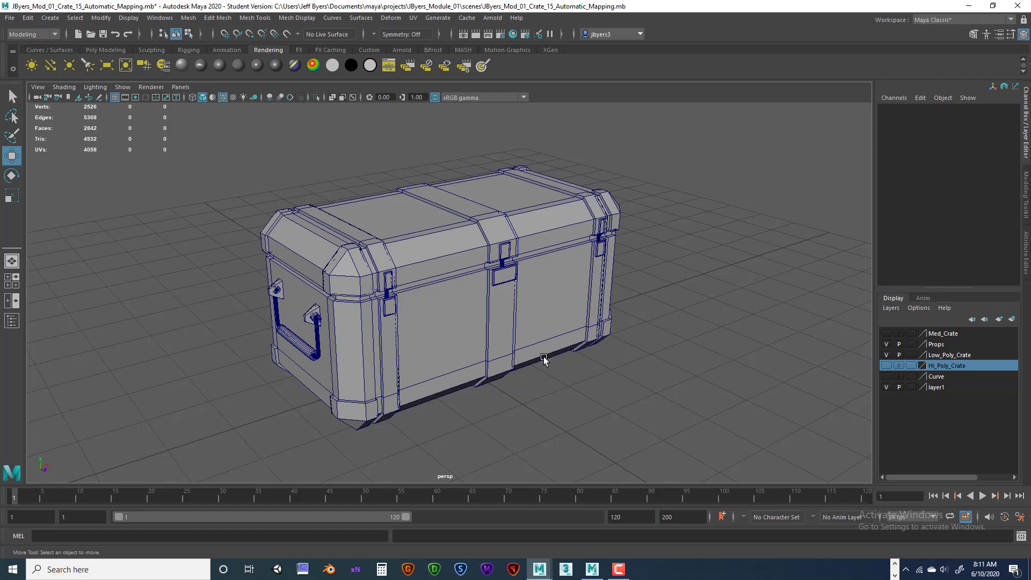
Reselect the low-poly crate body and compare its detailed shape attributes with its transform channels and display layers
key("ctrl+a")
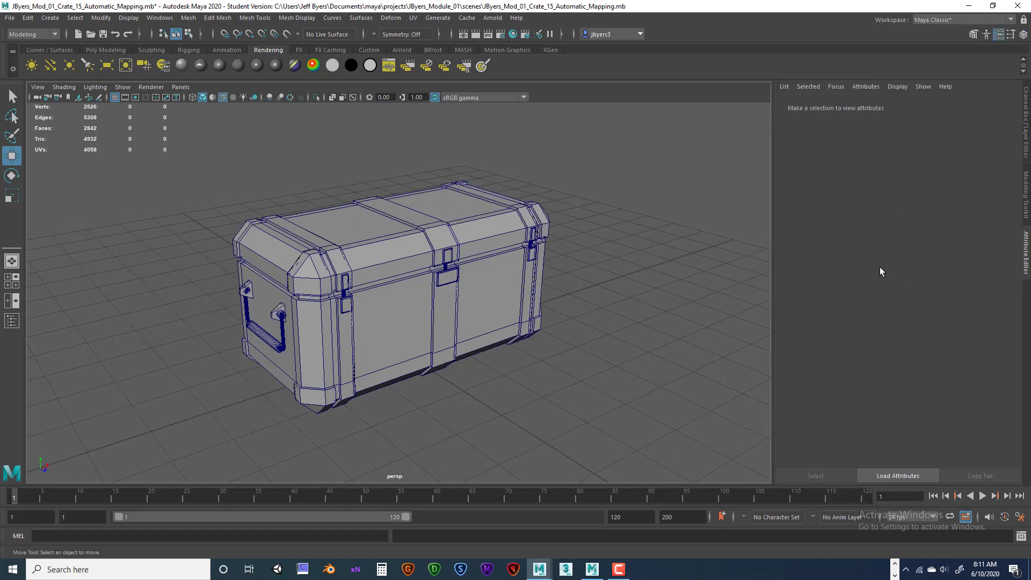
key("z")
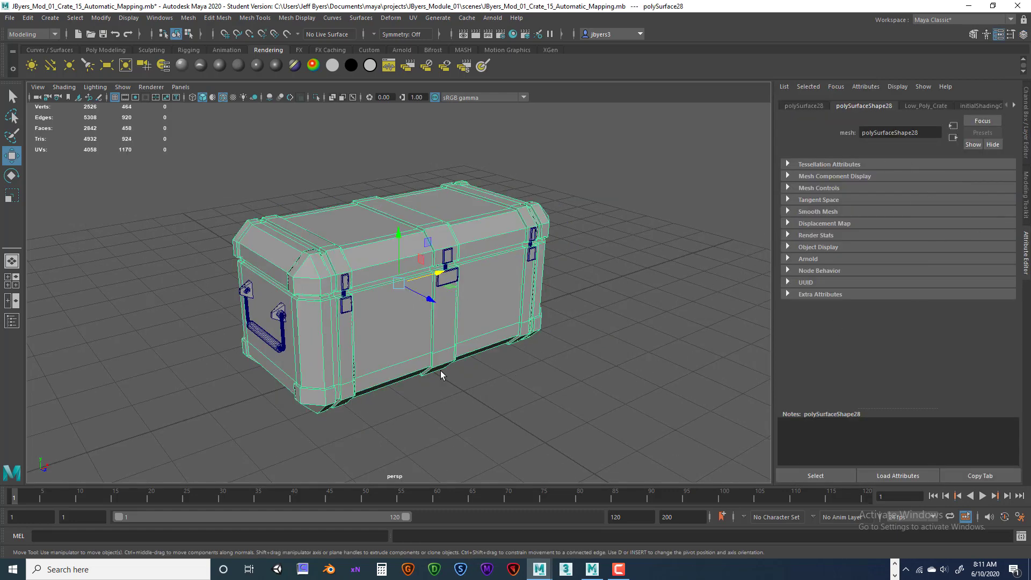
left_click_drag(668, 283, 661, 322)
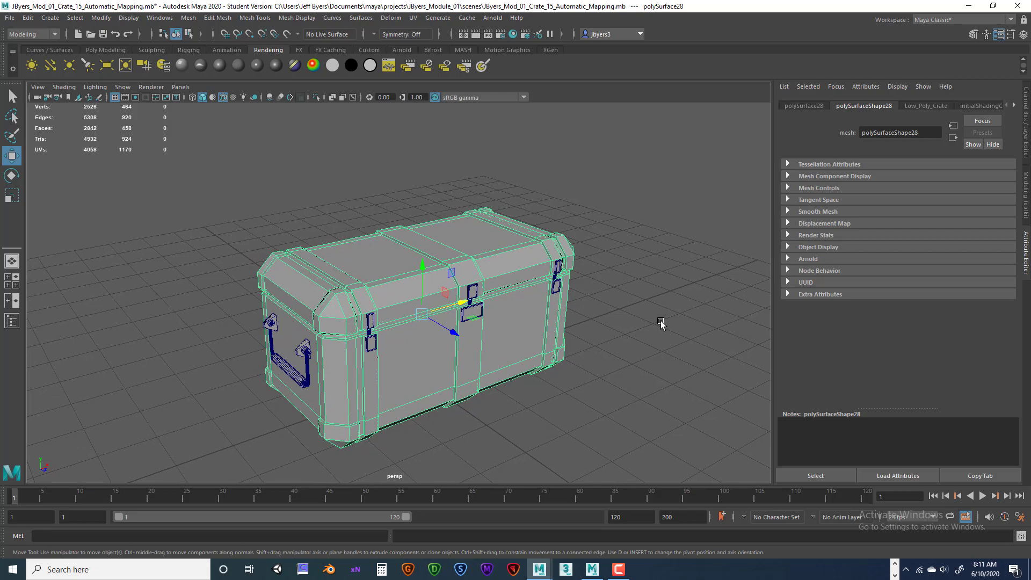
key("ctrl+a")
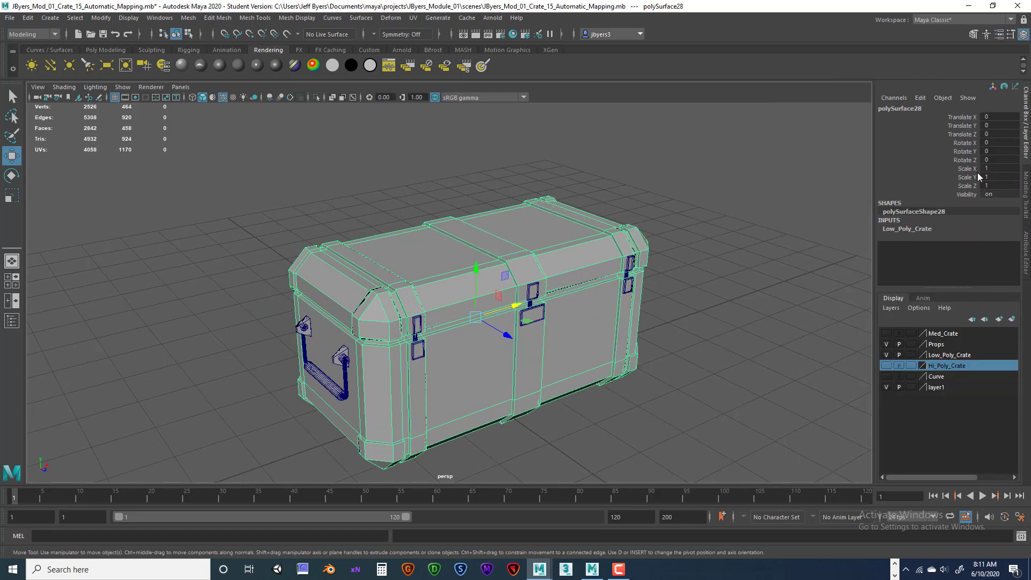
key("ctrl+a")
key("ctrl+a")
key("ctrl+a")
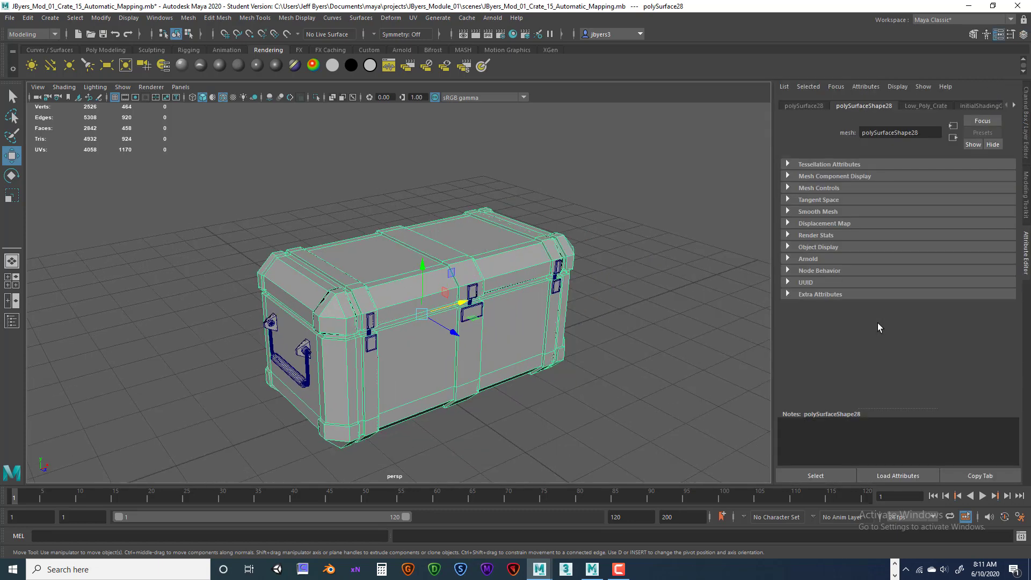
key("ctrl+a")
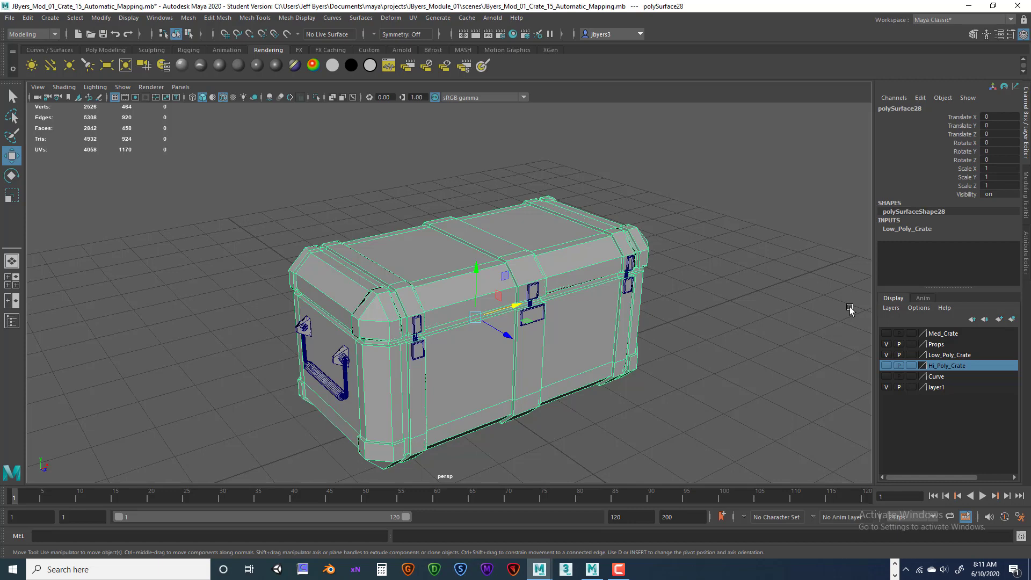
key("ctrl+a")
key("ctrl+a")
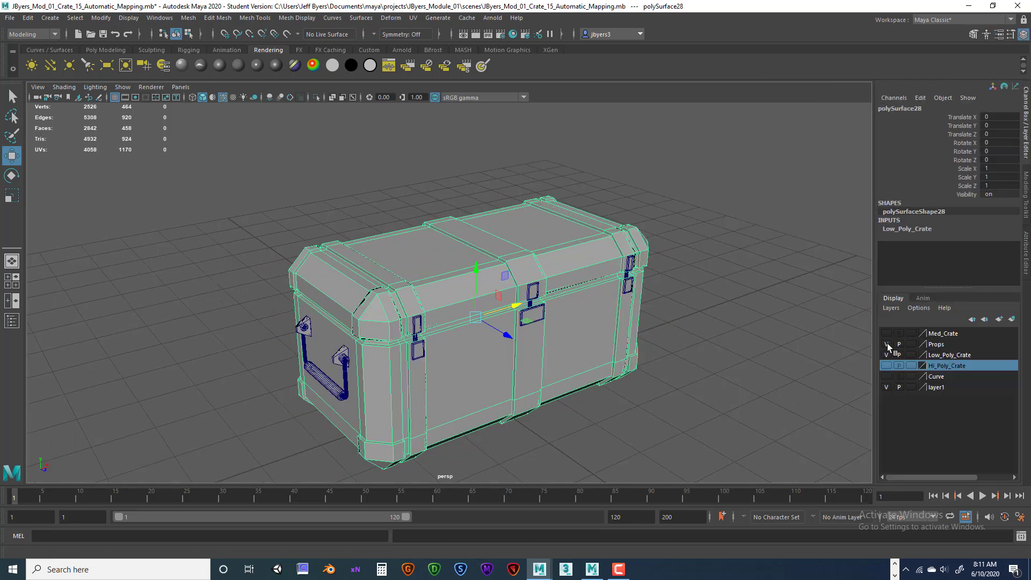
Try moving the complete low-poly crate with its props along the X axis, and undo the move
scroll(718, 331, "down", 4)
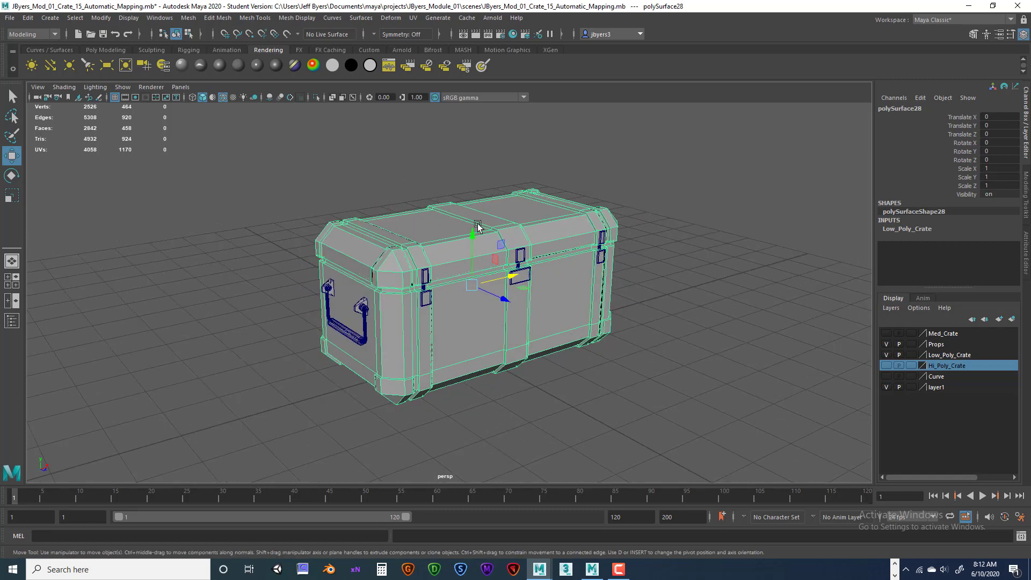
left_click_drag(245, 156, 675, 403)
left_click_drag(638, 248, 487, 290)
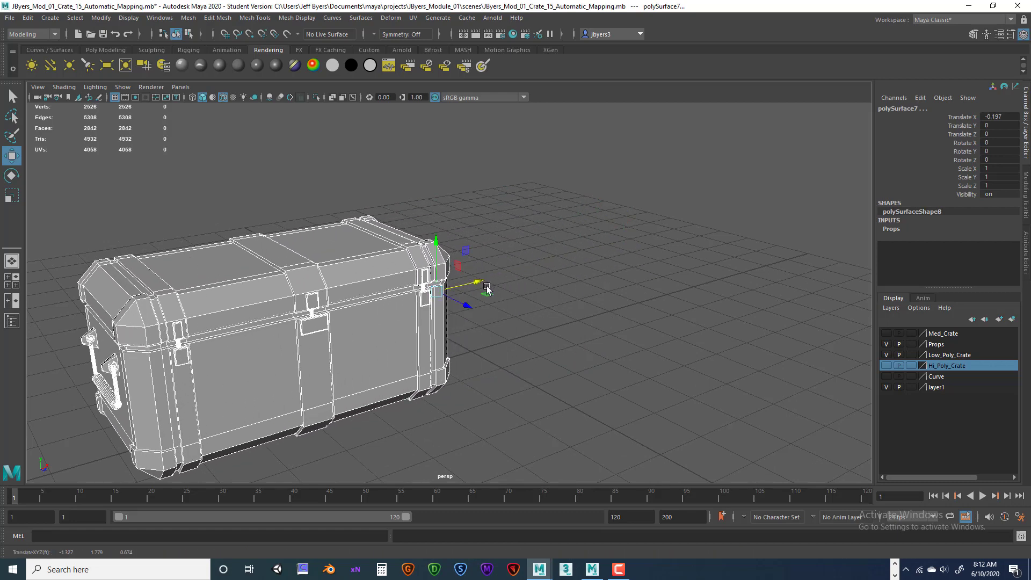
key("ctrl+z")
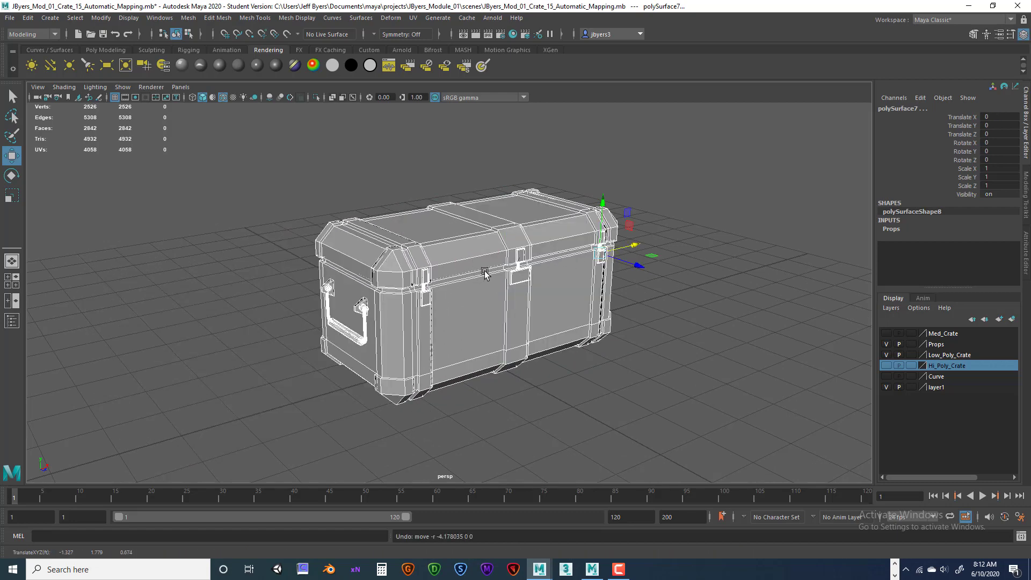
Freeze the transformations of the whole low-poly crate with its props, and move it along X to a Translate X of about -0.203
left_click(368, 174)
left_click_drag(263, 158, 692, 407)
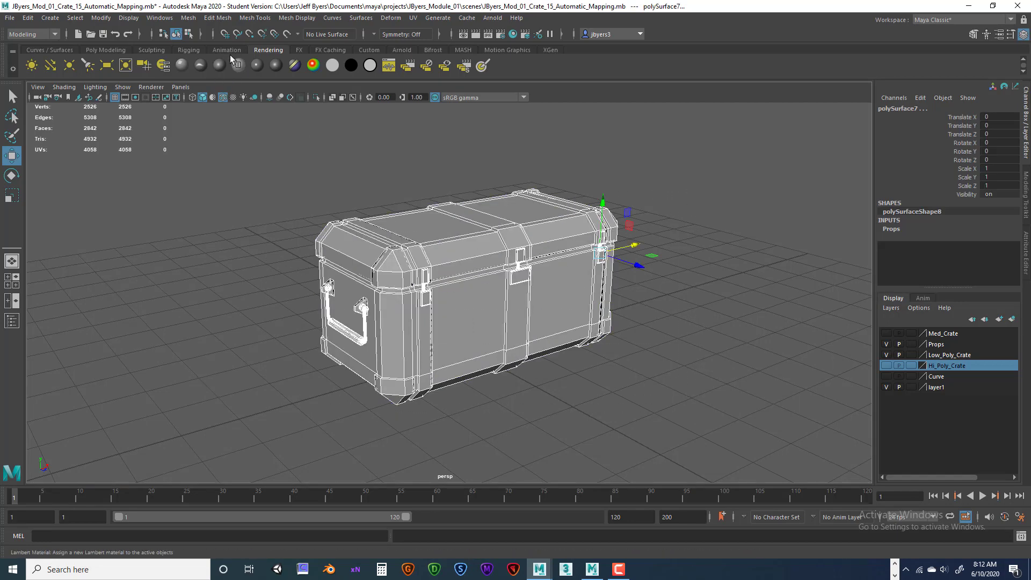
left_click(94, 49)
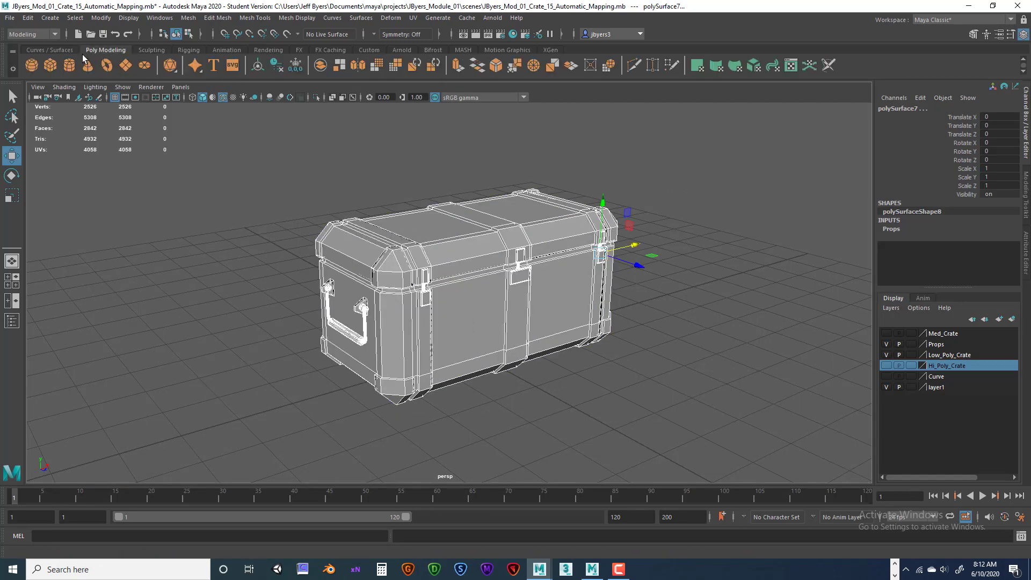
left_click(296, 66)
left_click(435, 159)
left_click_drag(247, 136, 747, 443)
left_click_drag(642, 247, 472, 280)
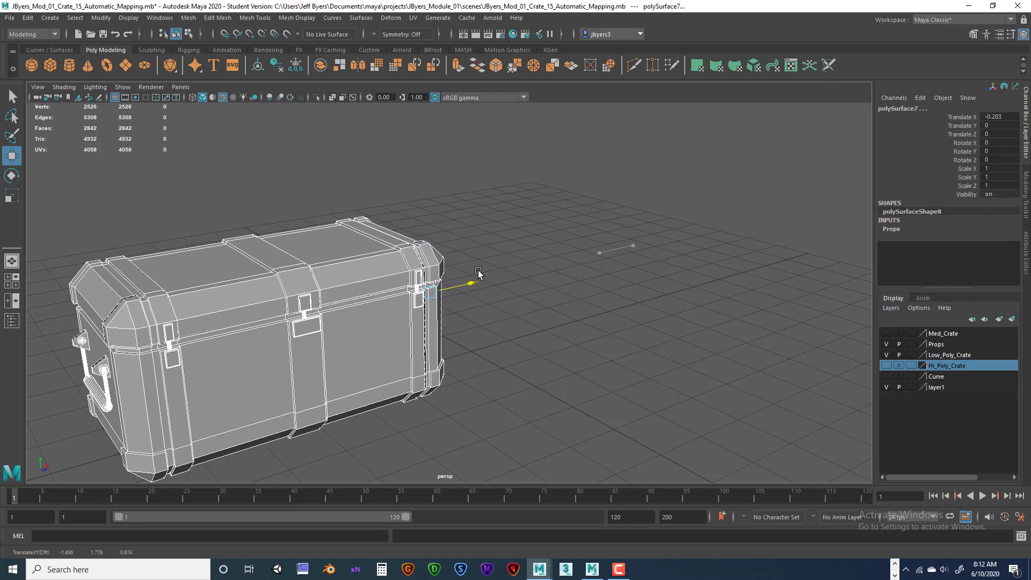
Show the Hi_Poly_Crate layer and move the high-poly crate along X to a Translate X of about 0.171, beside the low-poly crate
left_click(886, 366)
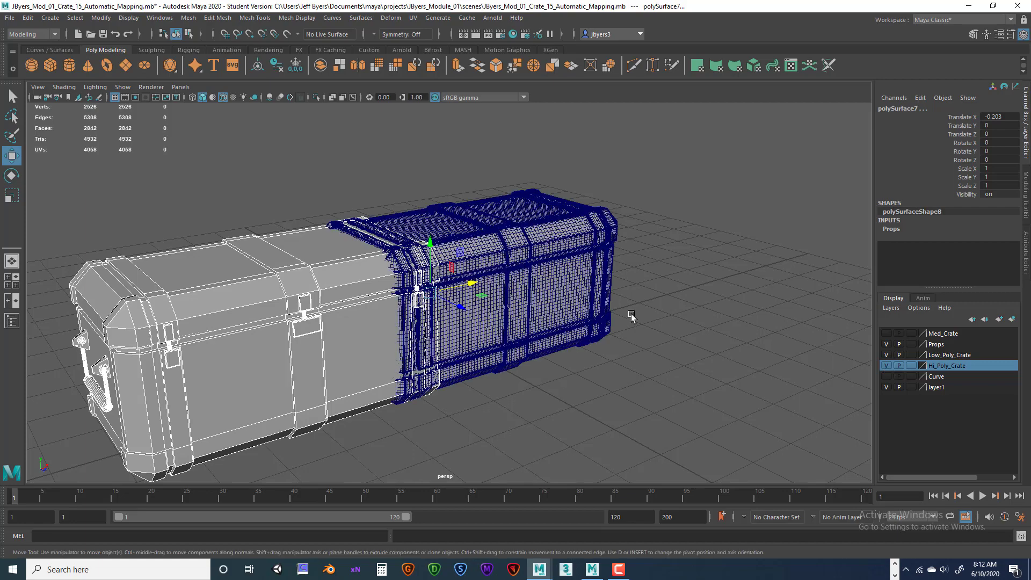
left_click(535, 282)
left_click_drag(508, 286, 624, 253)
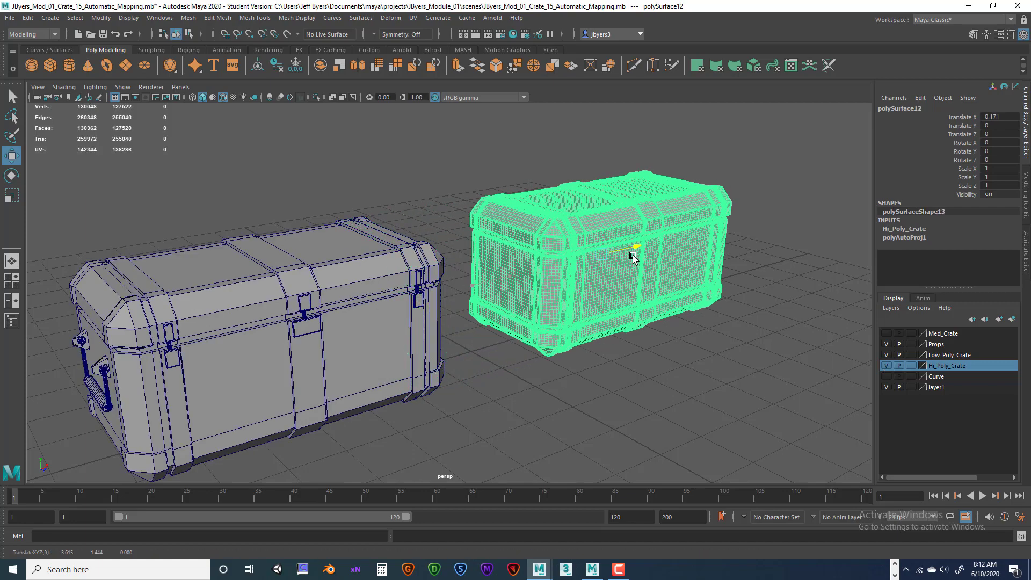
left_click_drag(621, 290, 687, 338)
left_click(707, 369)
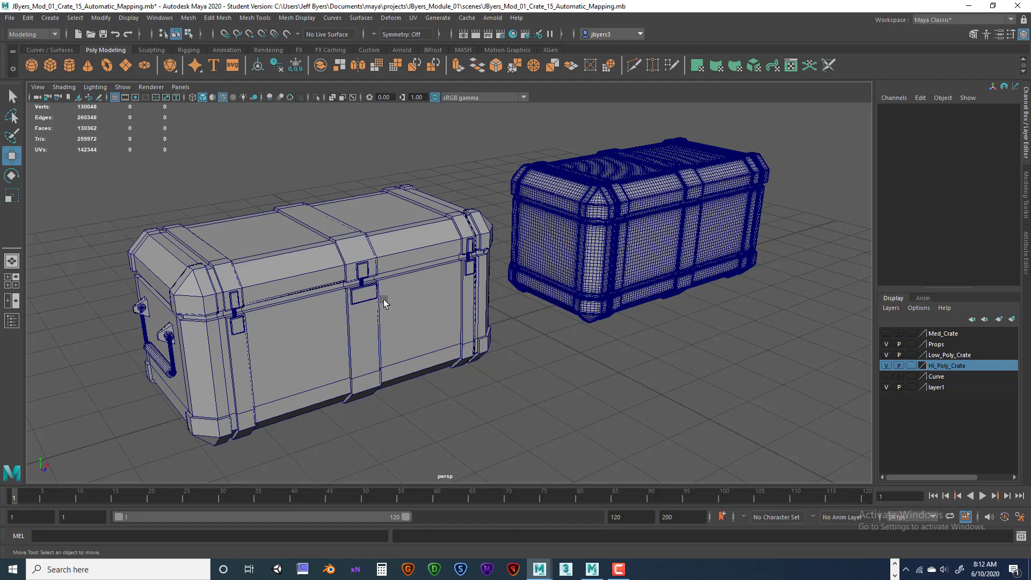
left_click_drag(446, 220, 458, 216, "alt")
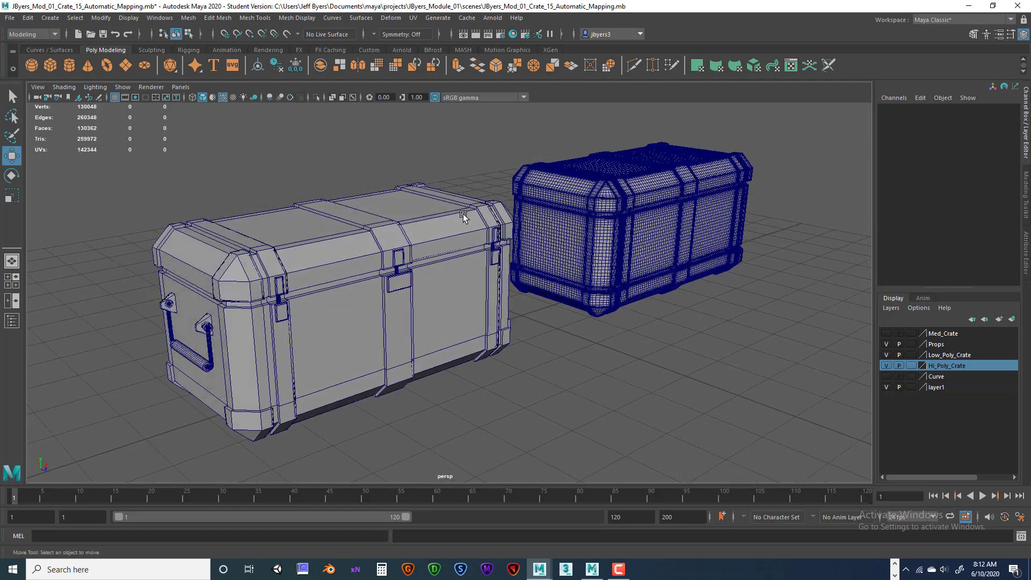
Frame the low-poly and high-poly crates together in the perspective view for a front screenshot
left_click_drag(459, 254, 431, 270, "alt")
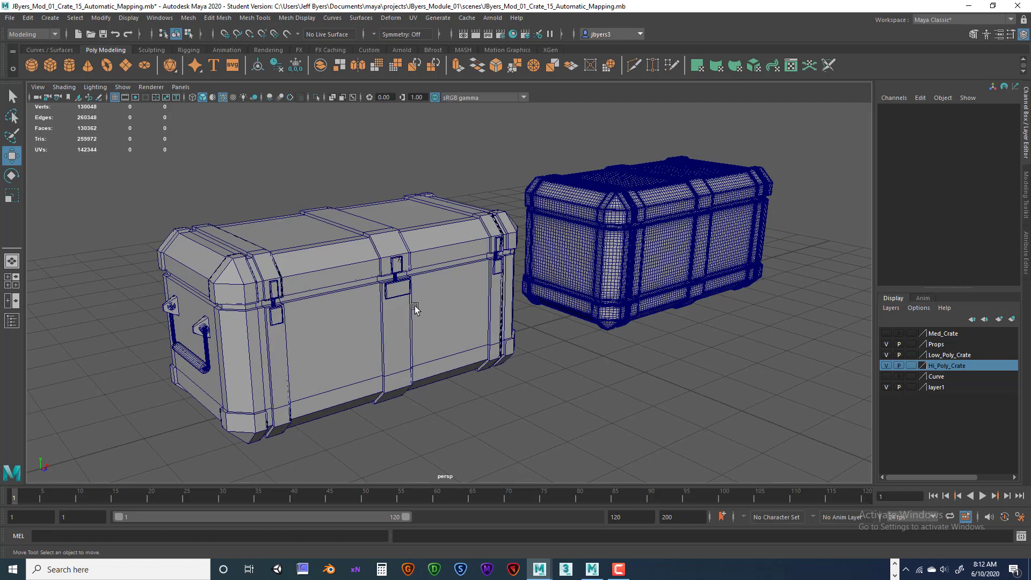
mouse_move(328, 276)
left_mouse_down("alt")
mouse_move(311, 269)
mouse_move(342, 278)
mouse_move(332, 279)
left_mouse_up("alt")
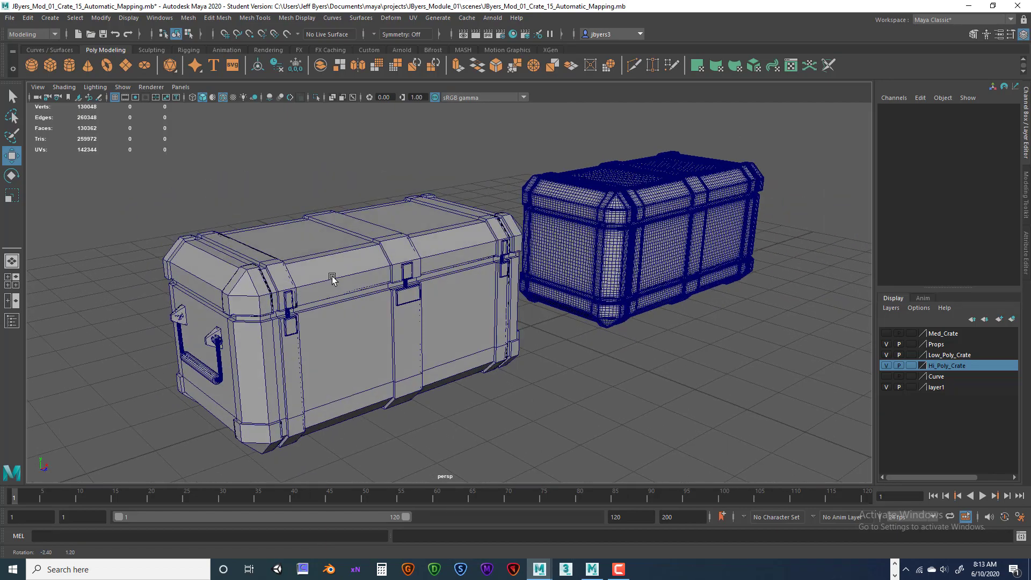
scroll(332, 275, "up", 3)
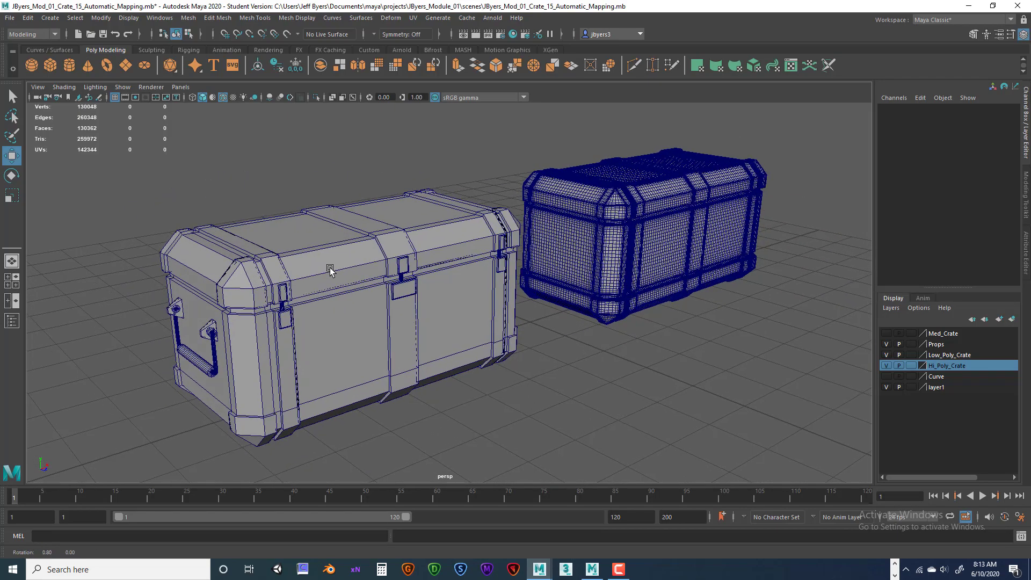
scroll(332, 272, "up", 3)
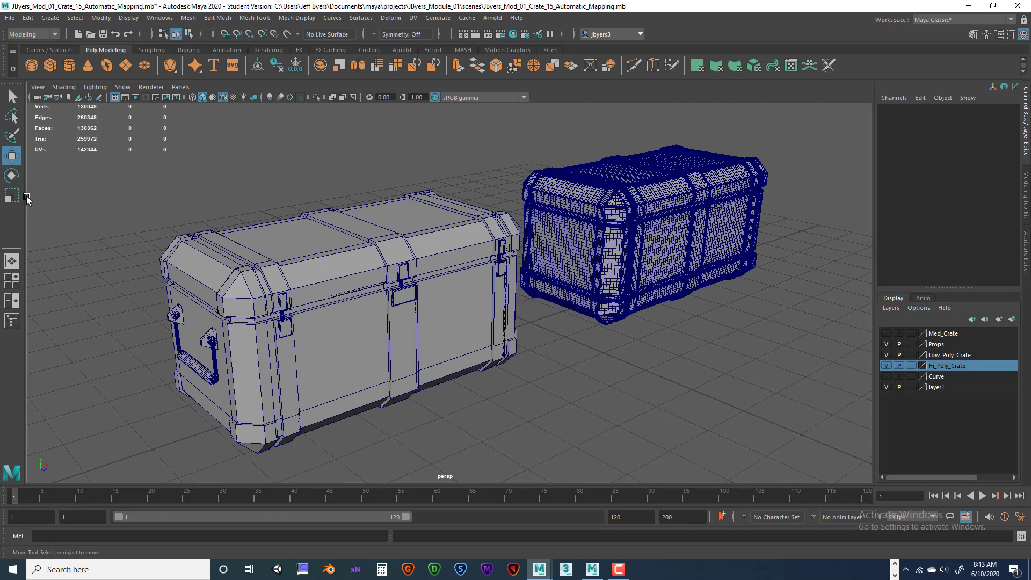
Open the Snipping Tool, set its window aside from the crates, and check the available snip modes
left_click(51, 569)
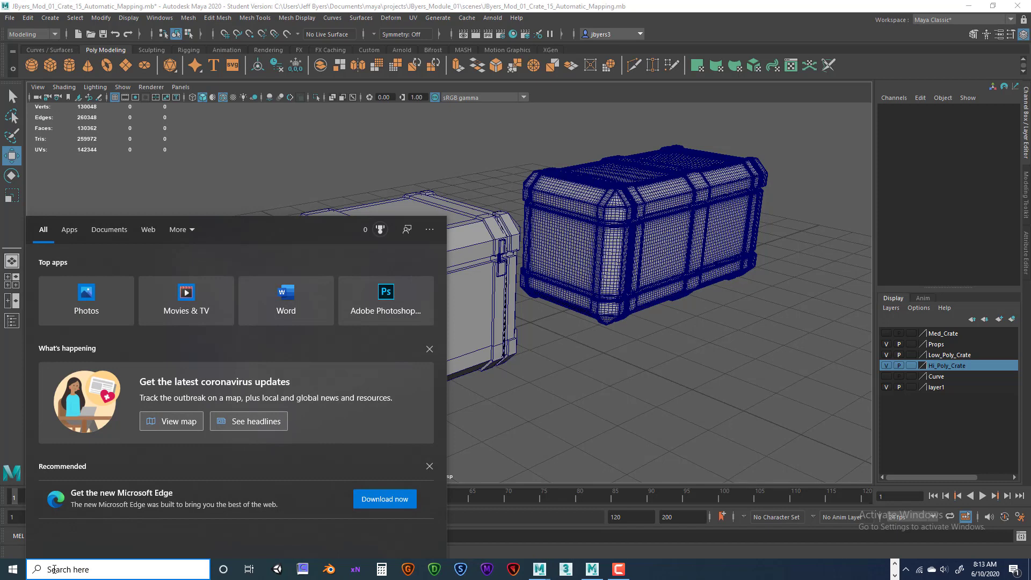
type("s")
left_click(75, 271)
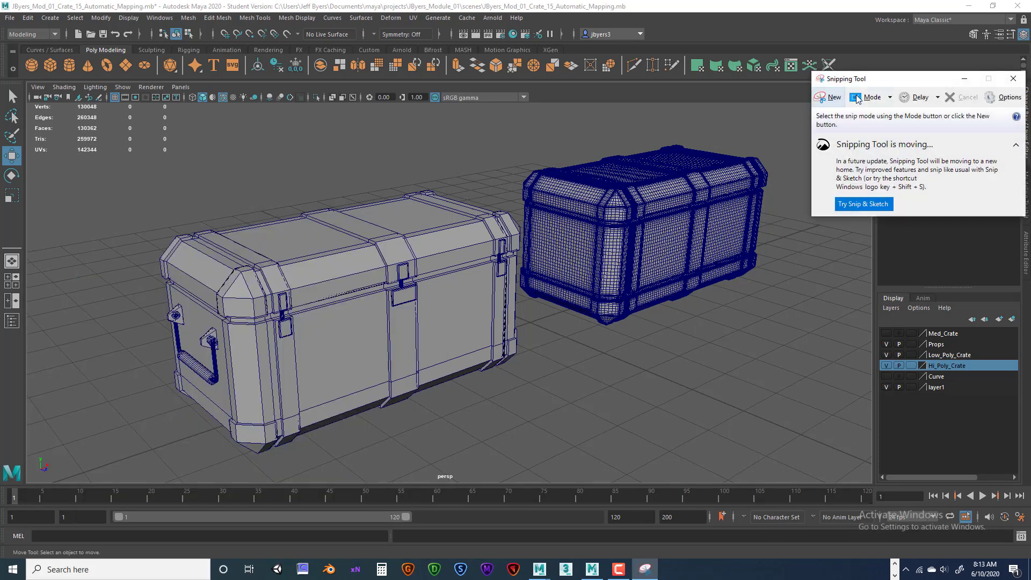
left_click(889, 98)
left_click(908, 78)
left_click_drag(909, 78, 917, 418)
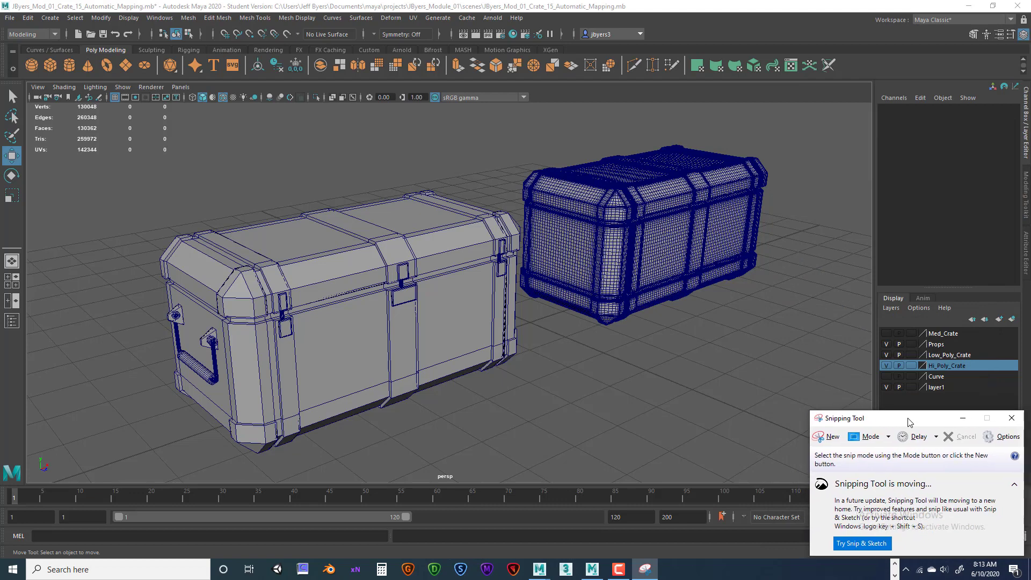
left_click(895, 436)
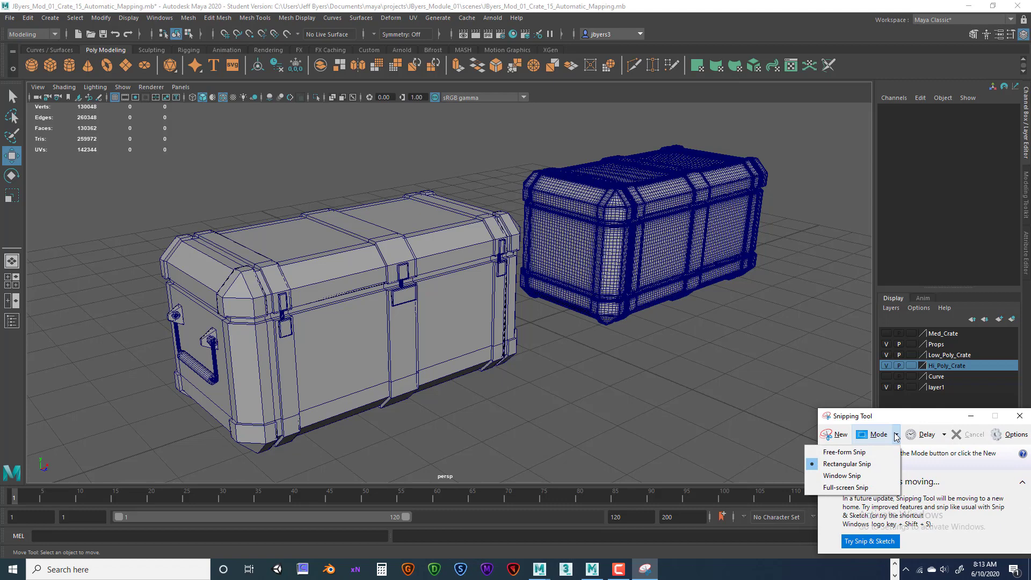
left_click(932, 418)
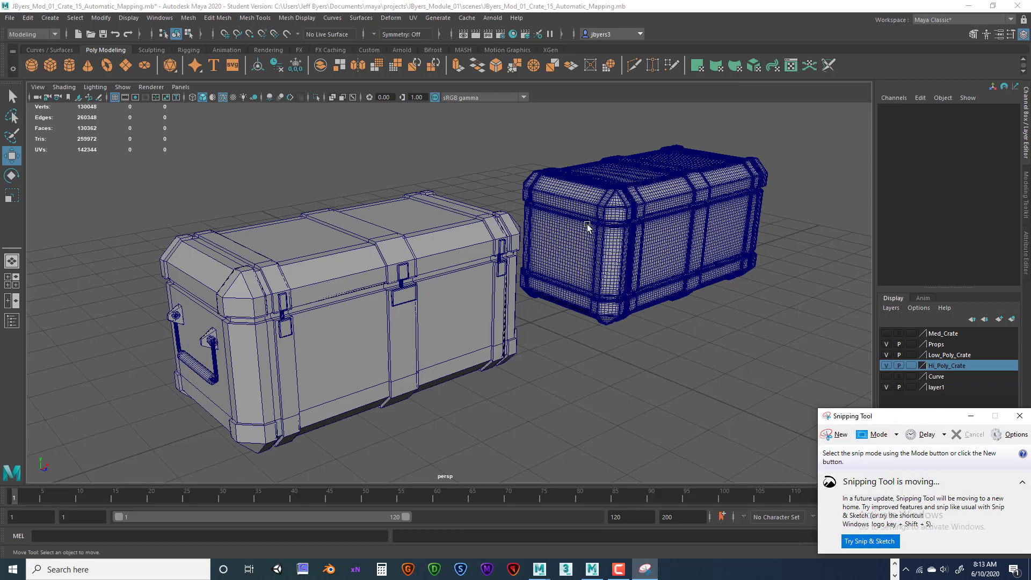
Try a rectangular snip of the two crates, and discard it without saving
left_click_drag(917, 417, 102, 19)
left_click(80, 35)
left_click(62, 68)
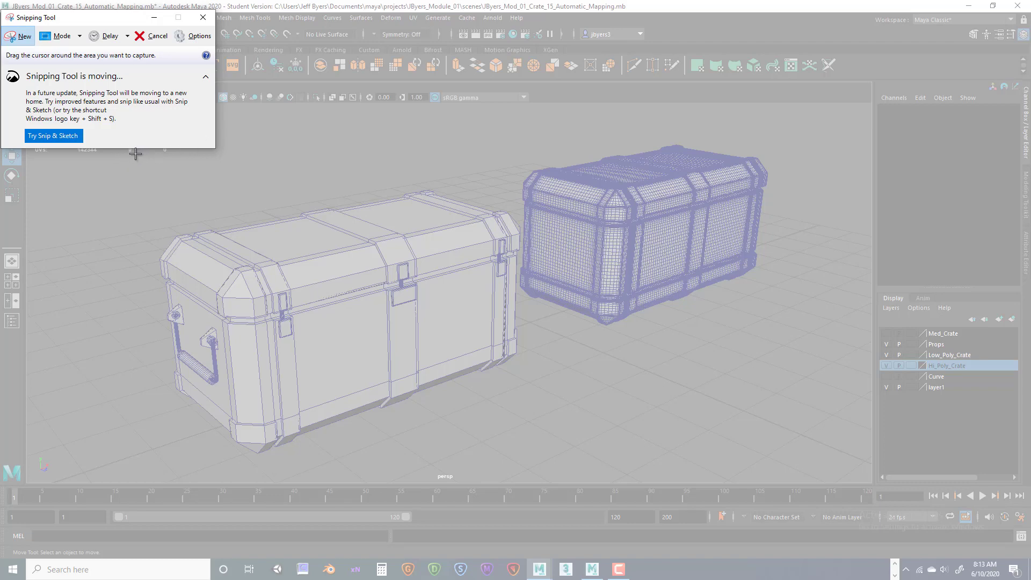
left_click_drag(136, 154, 733, 474)
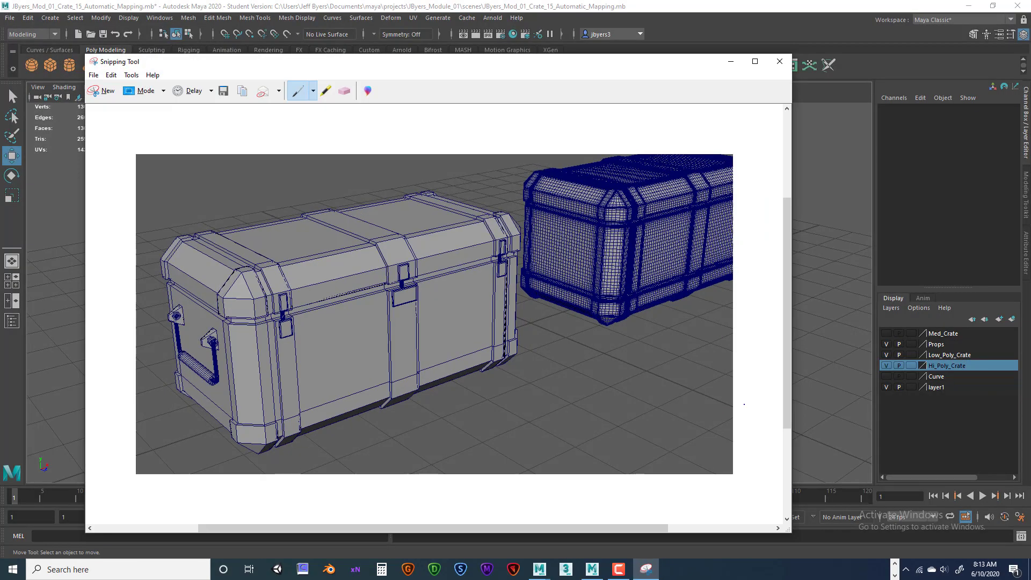
left_click(779, 61)
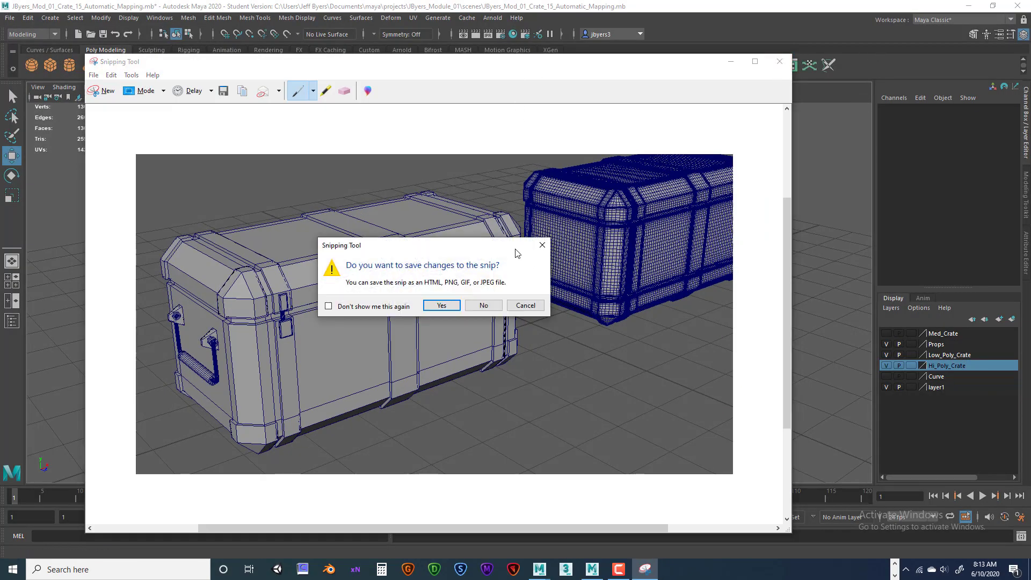
left_click(486, 305)
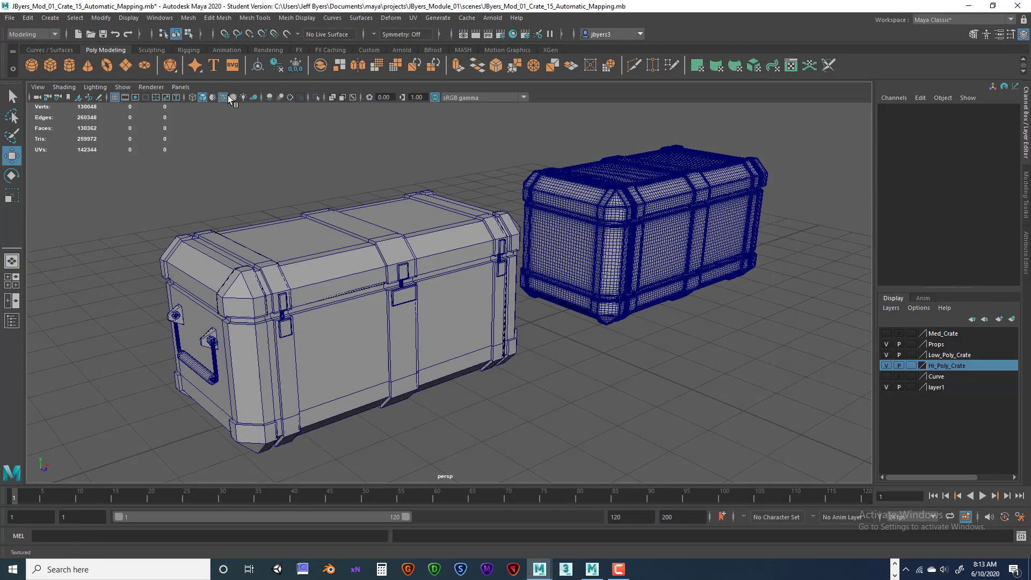
Reopen the Snipping Tool and capture both crates completely with a Rectangular Snip
left_click(133, 570)
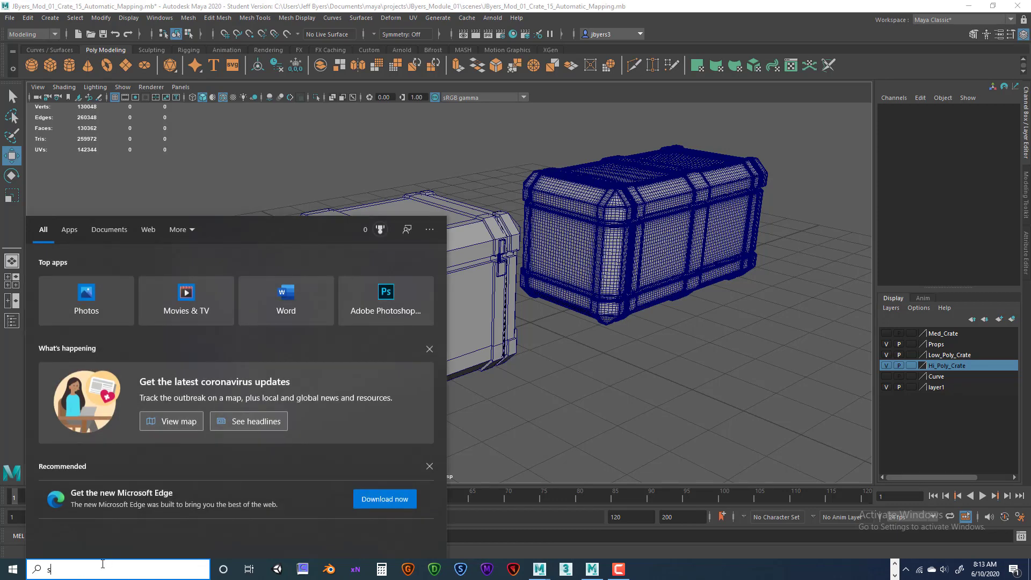
type("snip")
left_click(81, 271)
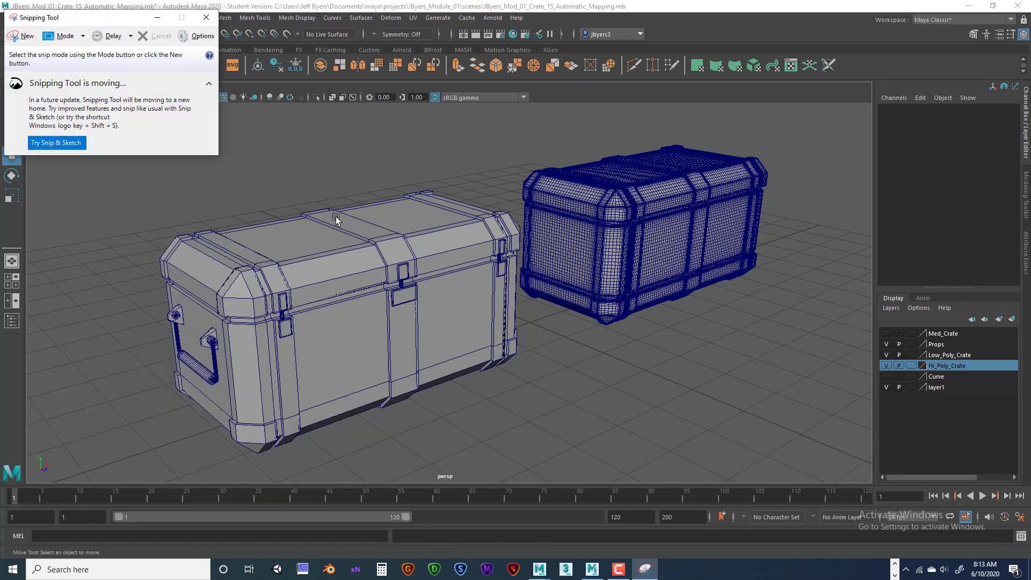
left_click_drag(94, 17, 965, 417)
left_click(956, 431)
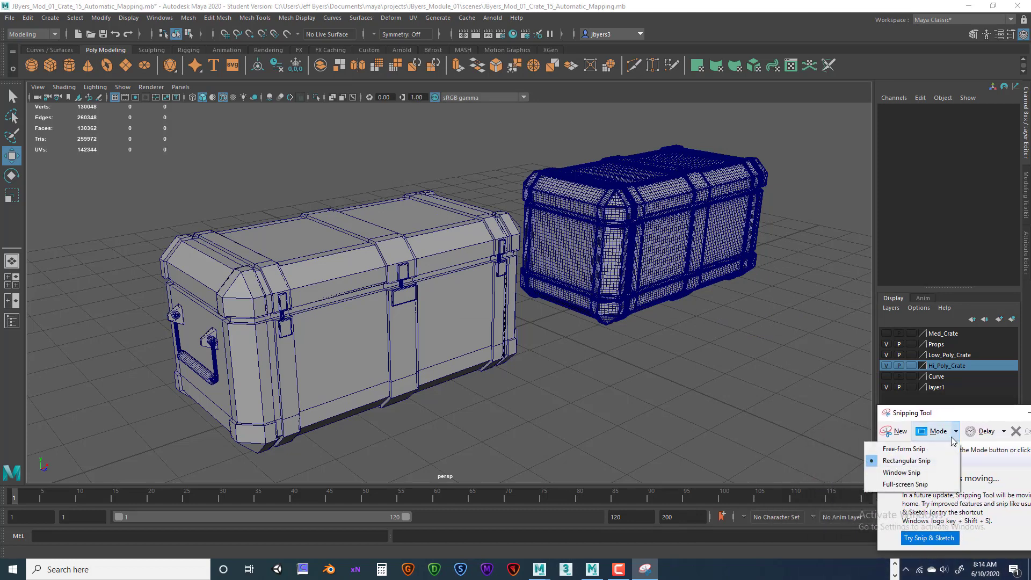
left_click(922, 461)
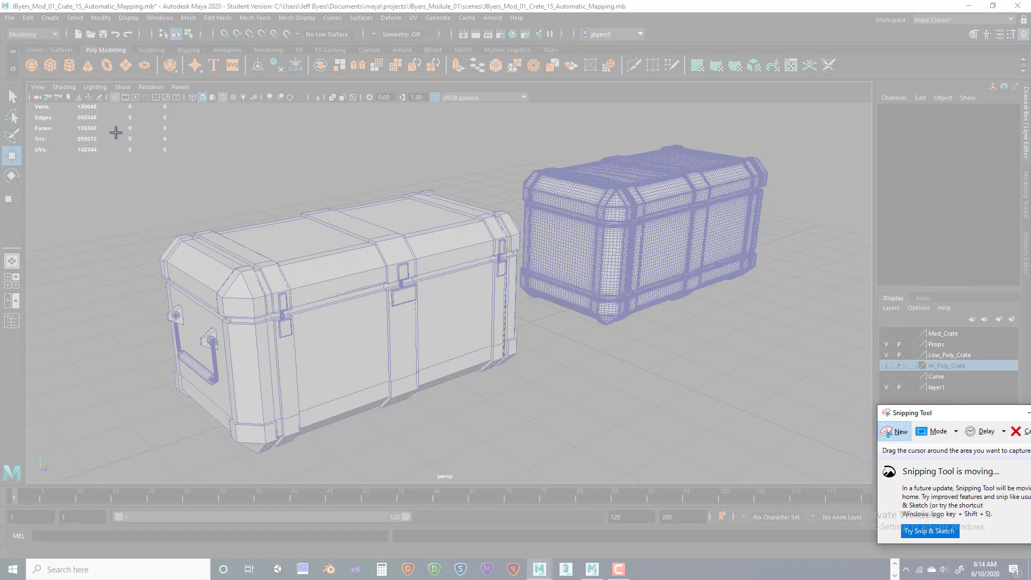
left_click_drag(122, 114, 806, 475)
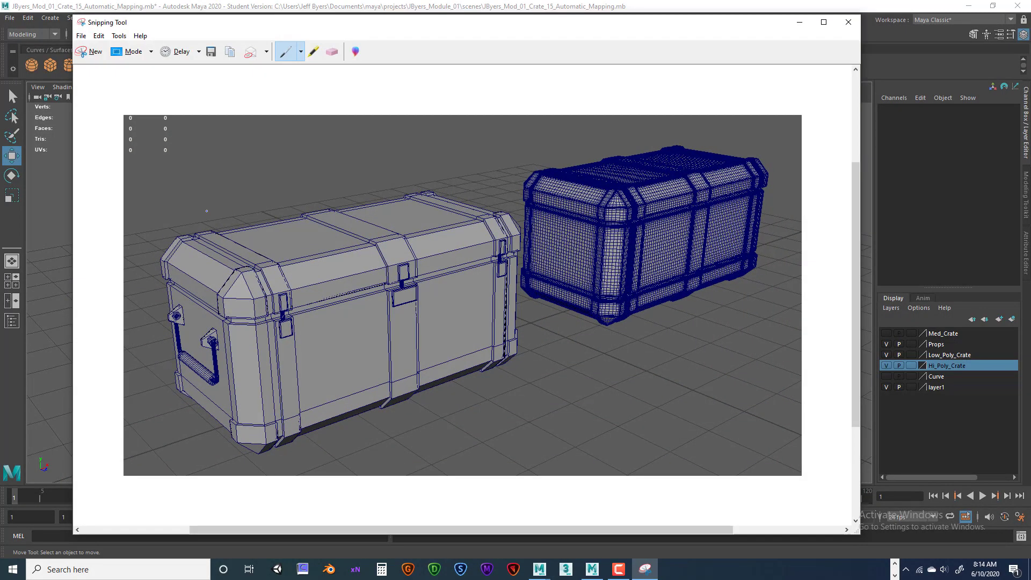
Save the snip as a JPEG on the Desktop, reusing the front rocket screenshot's name with Crate replacing Rocket, and close the Snipping Tool
left_click_drag(147, 22, 110, 22)
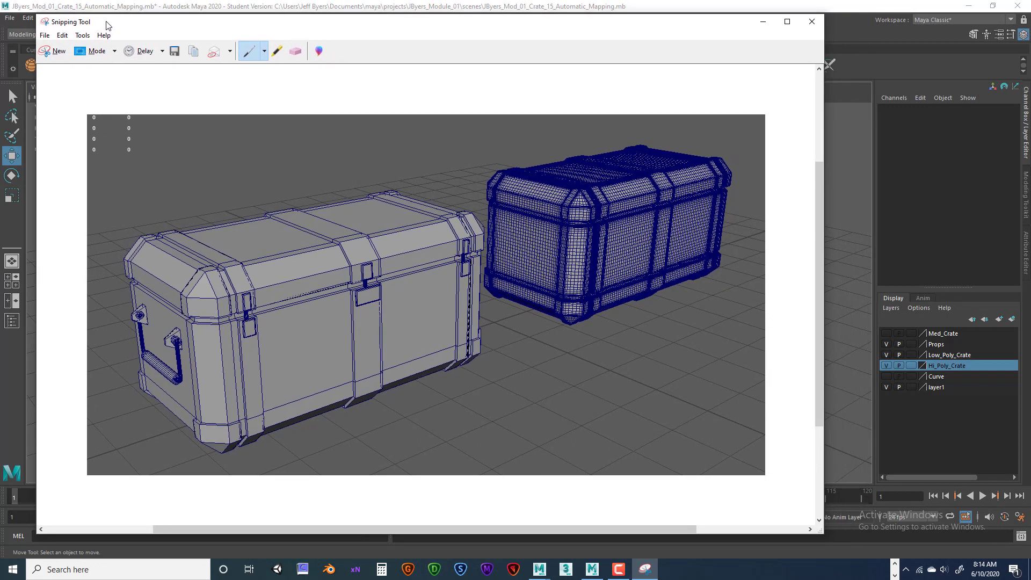
left_click(45, 35)
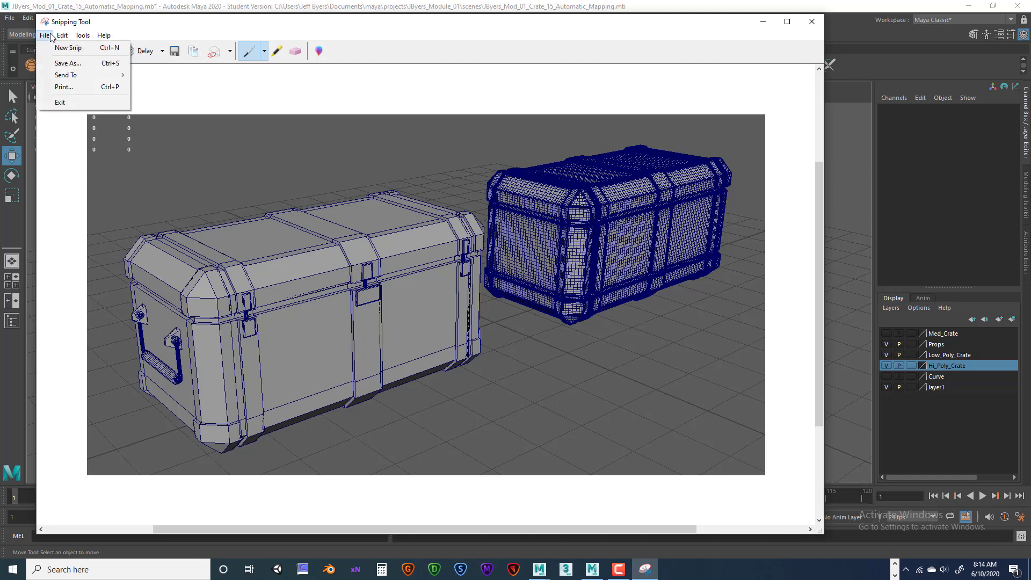
left_click(56, 64)
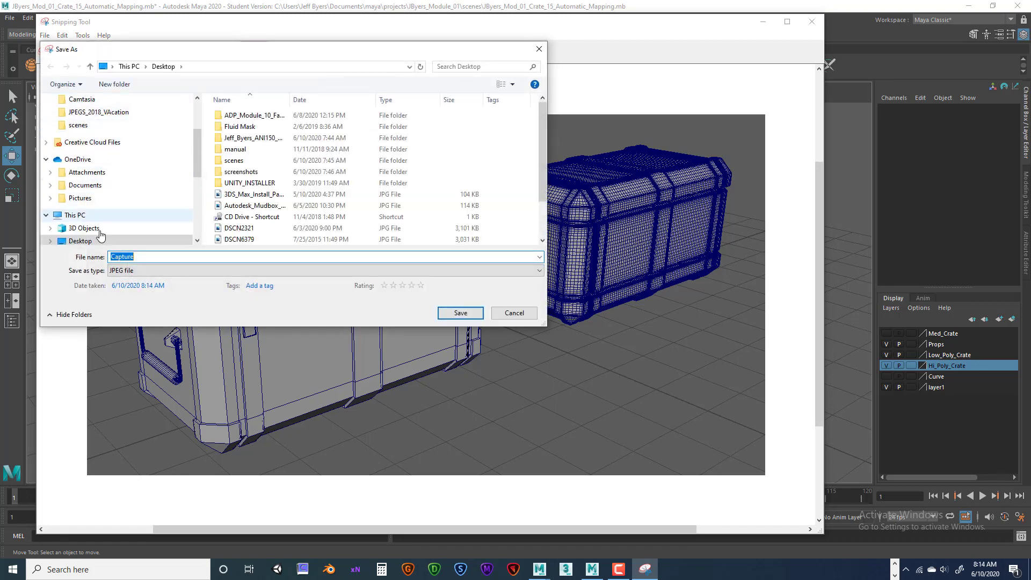
left_click(94, 240)
scroll(323, 216, "down", 2)
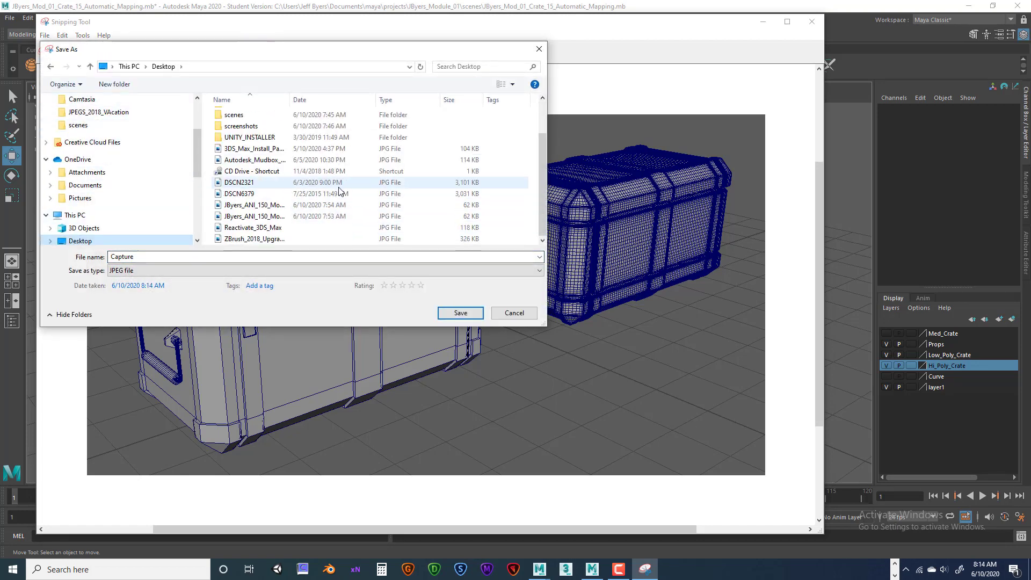
left_click(322, 217)
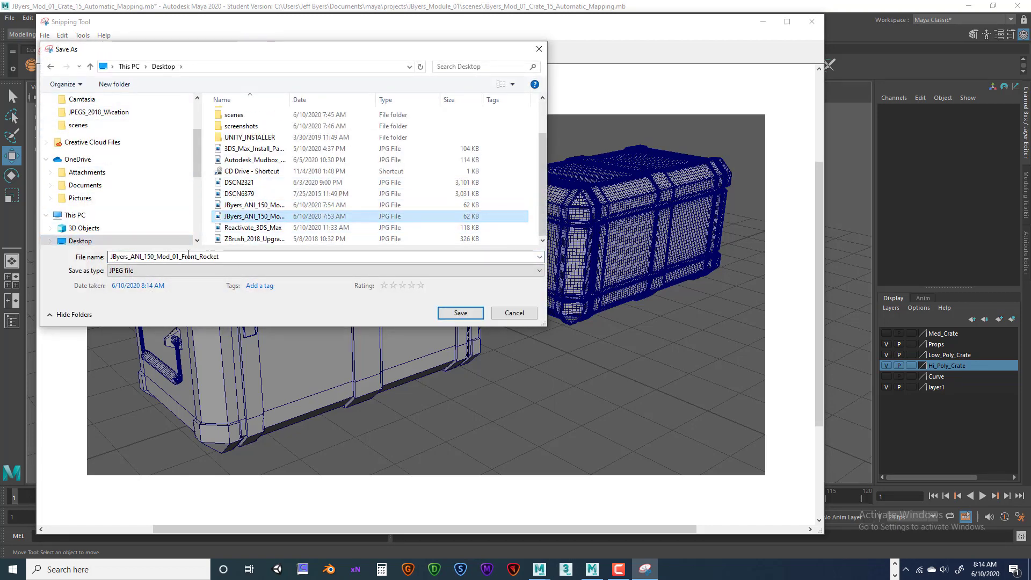
left_click(112, 258)
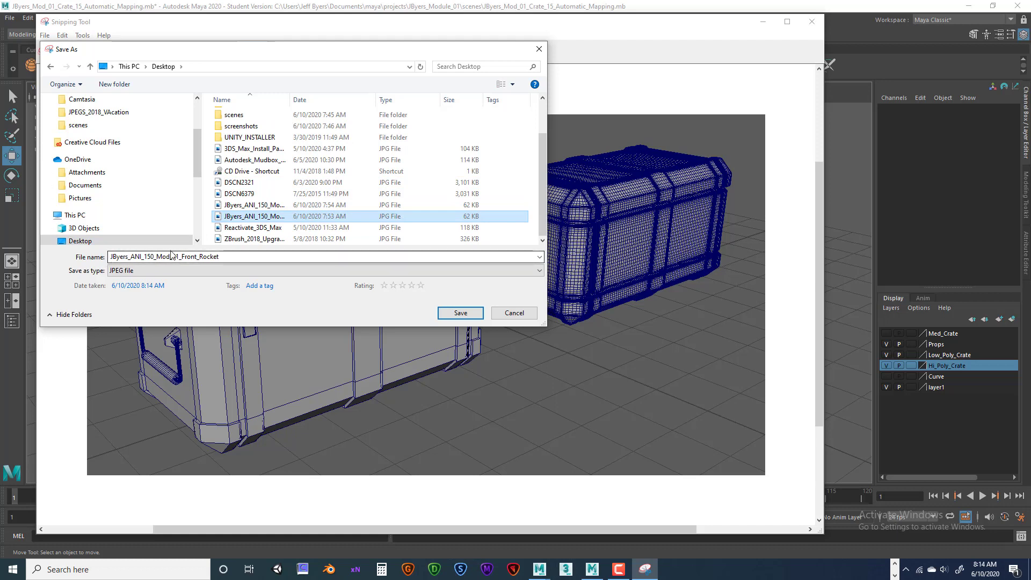
left_click(111, 256)
double_click(182, 257)
left_click(205, 258)
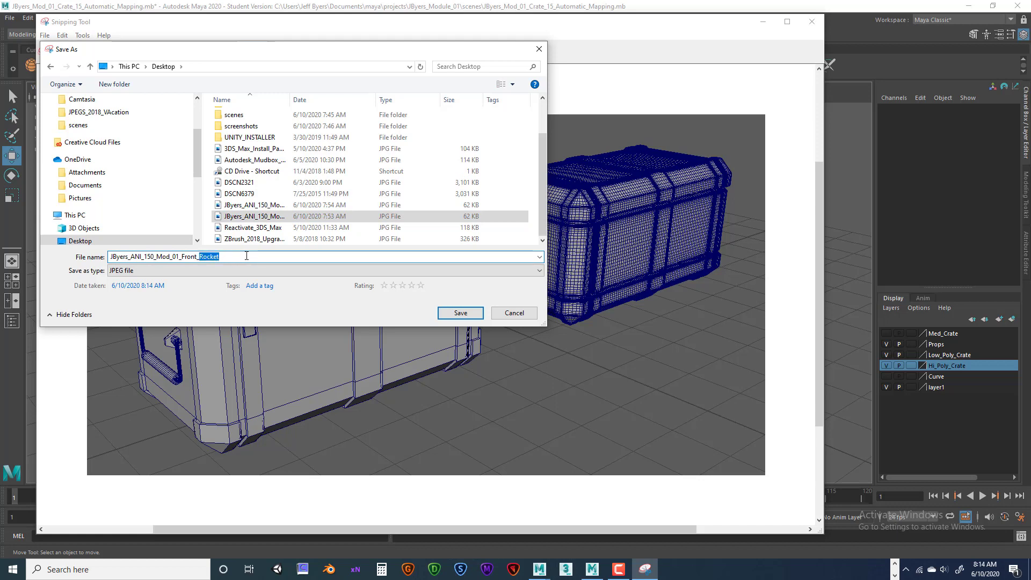
type("rat")
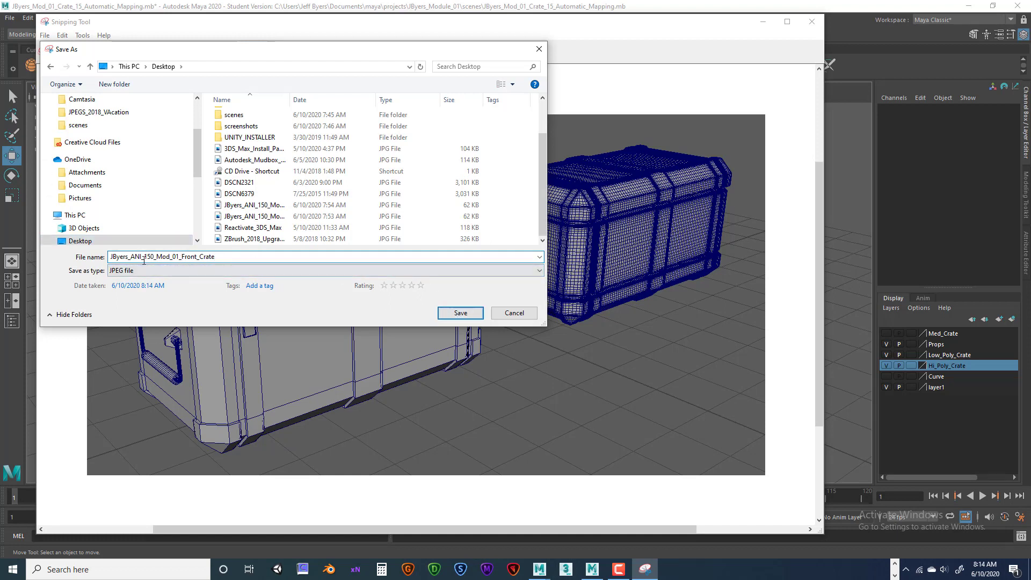
left_click(461, 313)
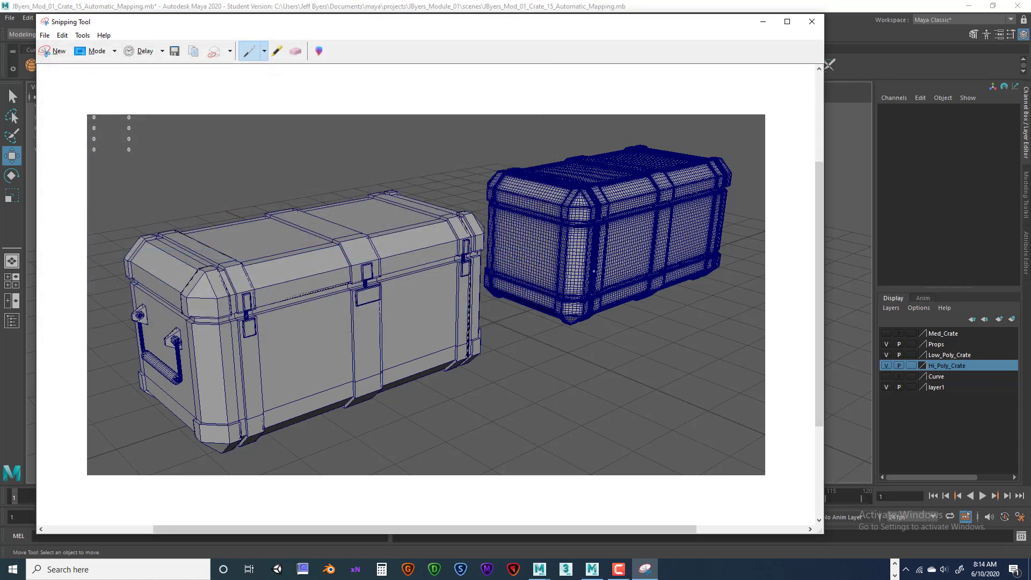
left_click(811, 22)
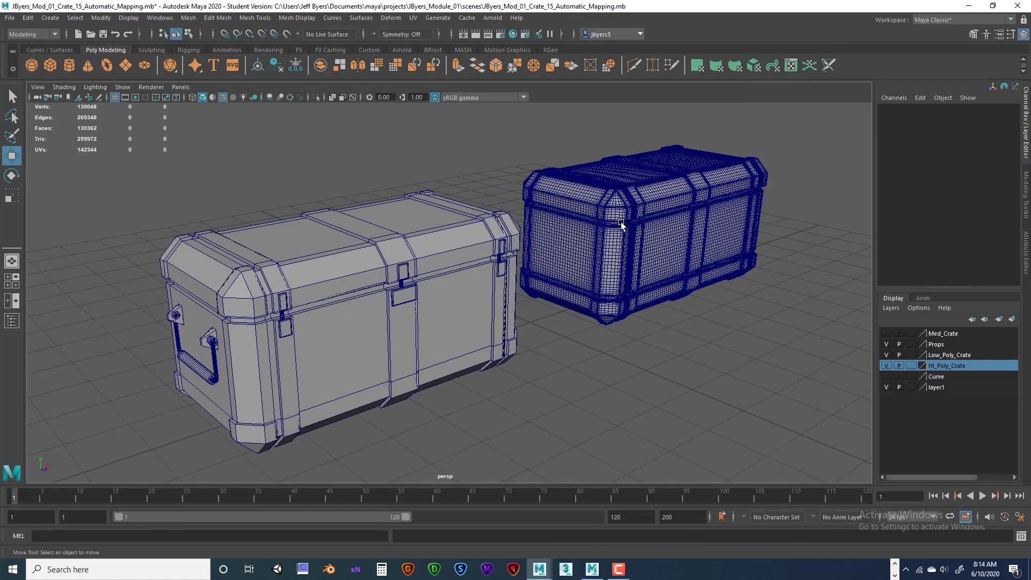
Select all the pieces of one rear hinge on the low-poly crate
left_click_drag(678, 255, 479, 268)
scroll(537, 263, "up", 5)
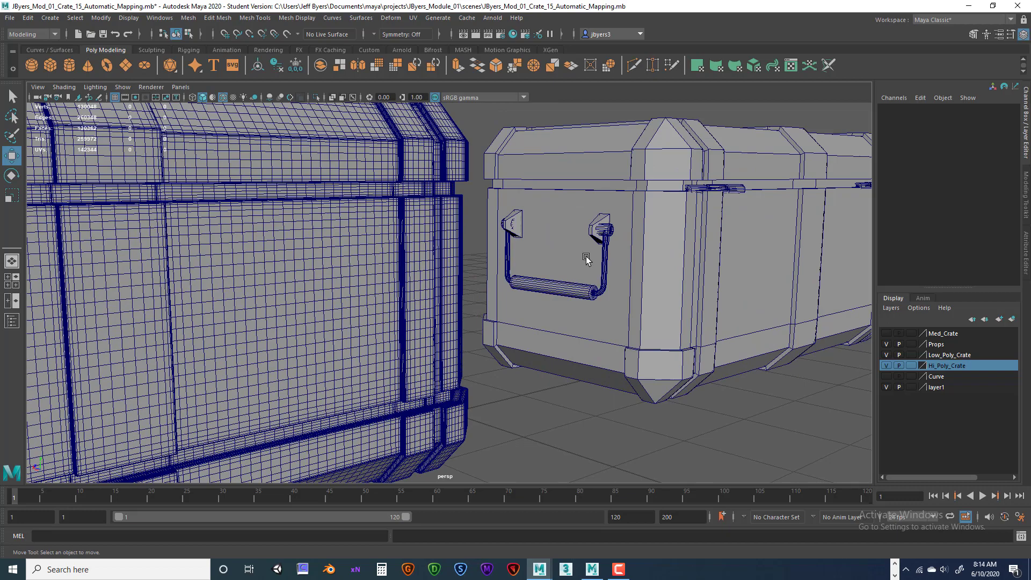
left_click_drag(586, 260, 511, 279)
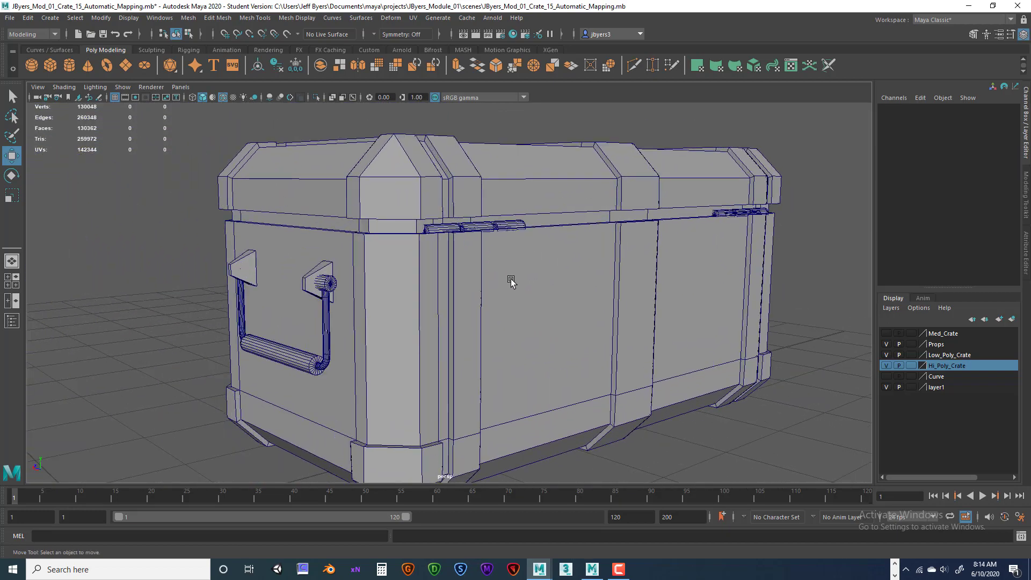
left_click(442, 228)
left_click_drag(521, 231, 490, 226)
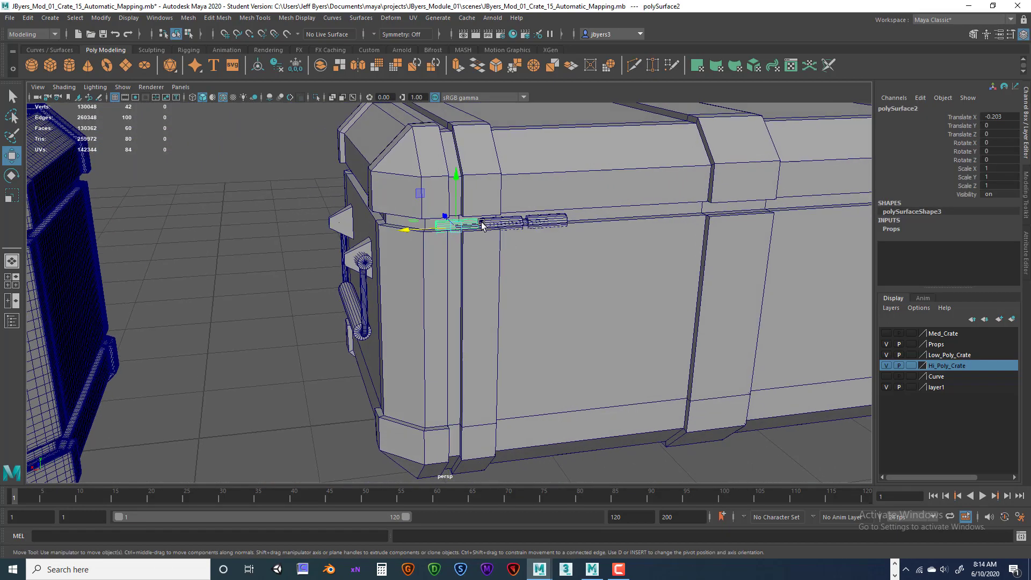
left_click(486, 223, "shift")
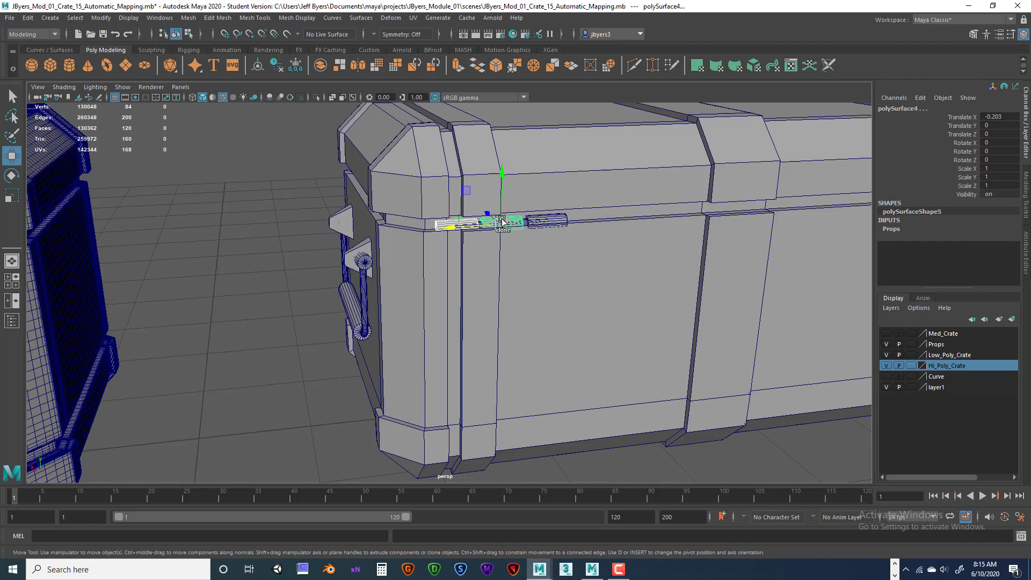
left_click(534, 222, "shift")
key("q")
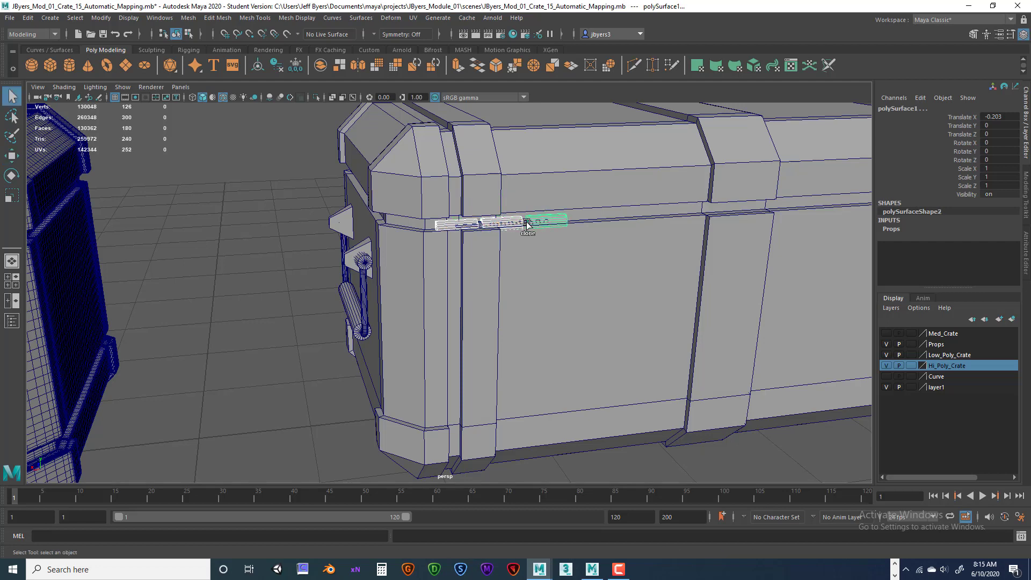
left_click(507, 225, "shift")
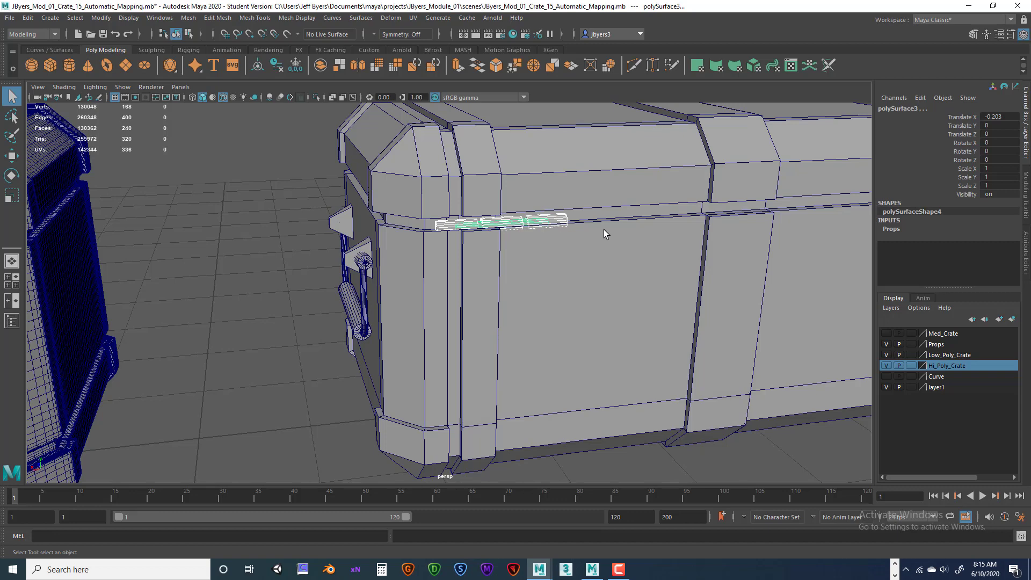
Add all the pieces of the low-poly crate's other rear hinge to the selection
left_click_drag(654, 234, 722, 222, "alt")
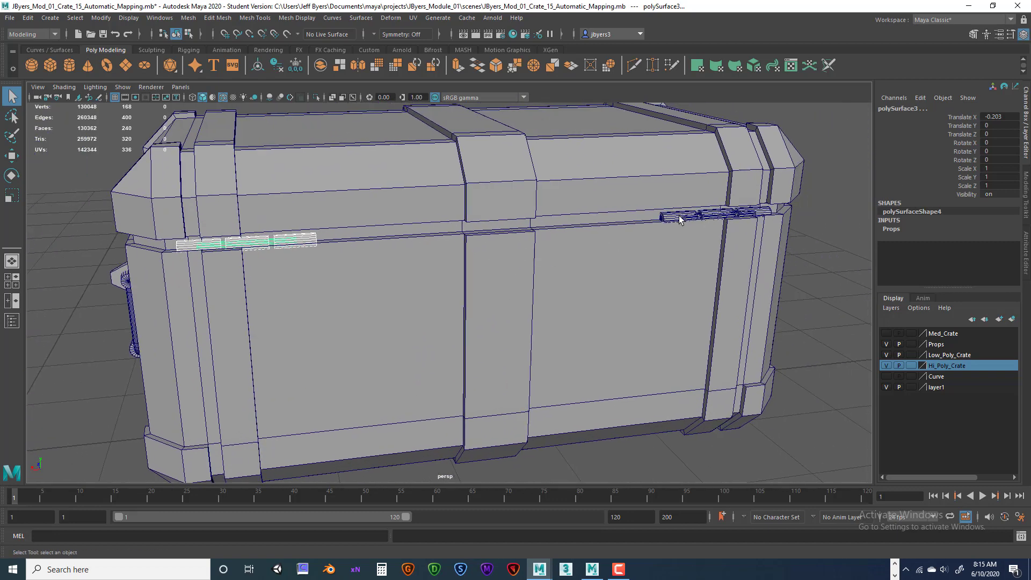
left_click(709, 217, "shift")
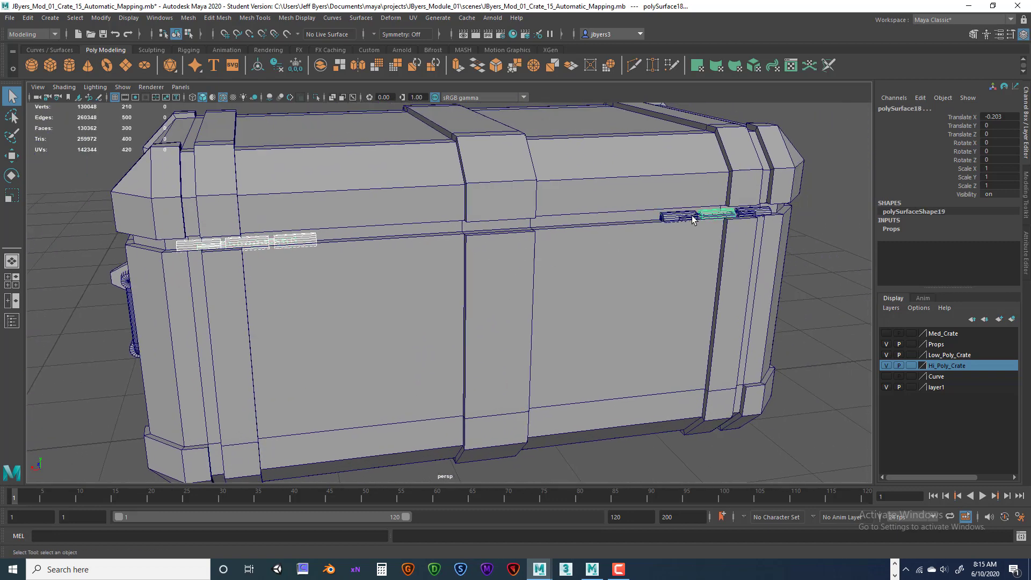
left_click(751, 214, "shift")
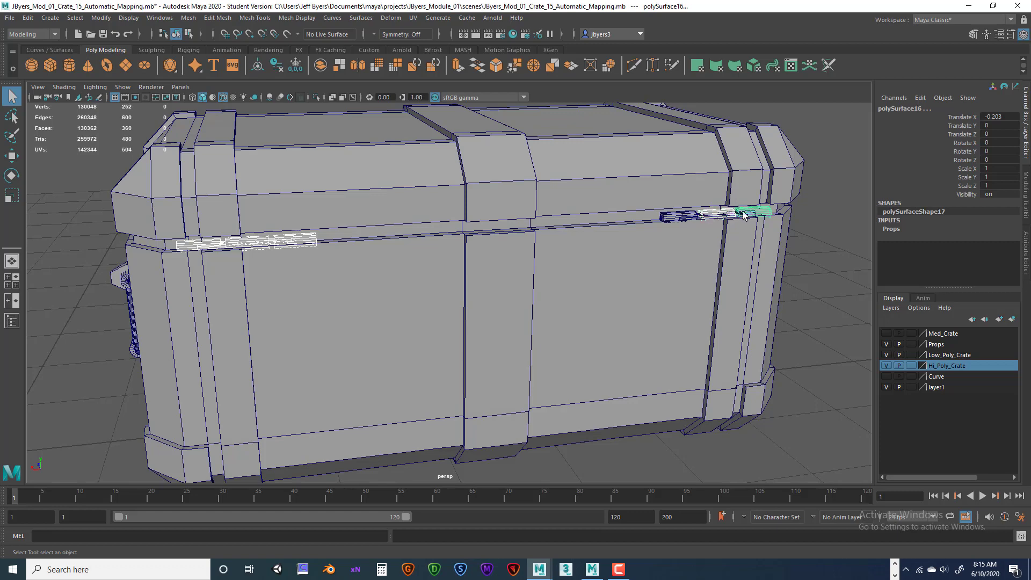
left_click_drag(757, 220, 716, 246)
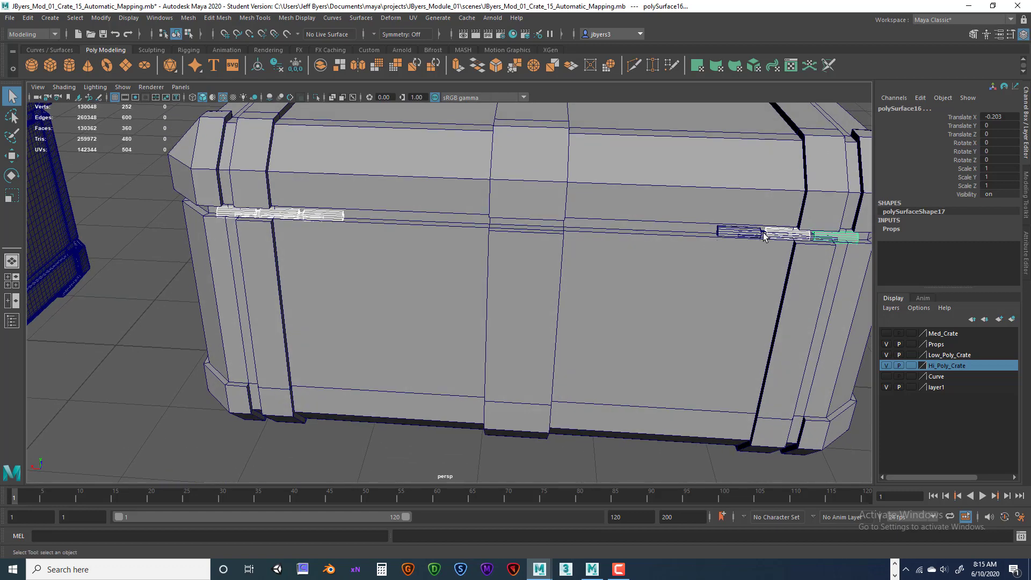
left_click(751, 235, "shift")
left_click(735, 233, "shift")
Adjust the height of both selected rear hinges with the Move tool, and clear the selection
scroll(541, 263, "down", 6)
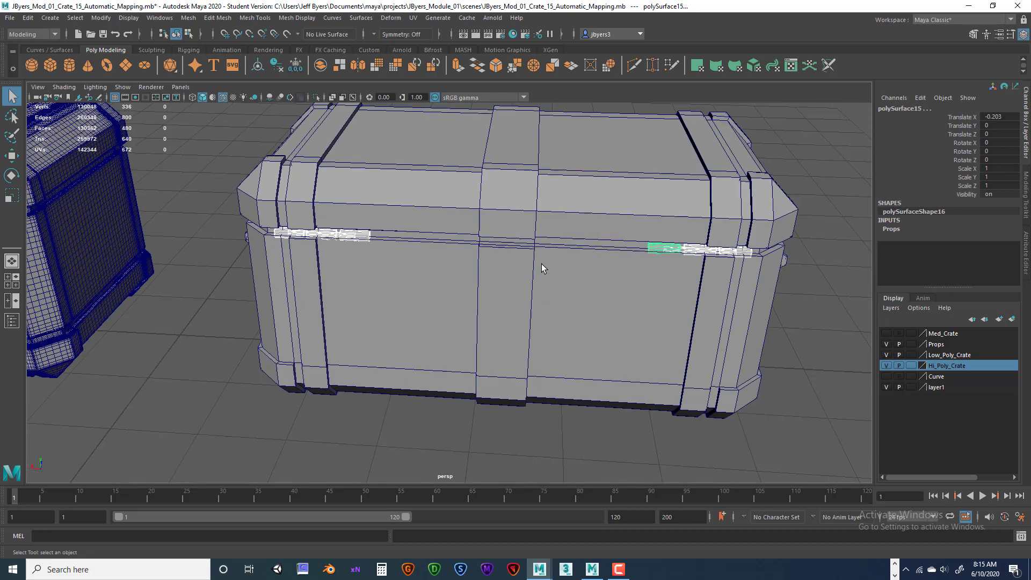
left_click_drag(457, 277, 532, 267)
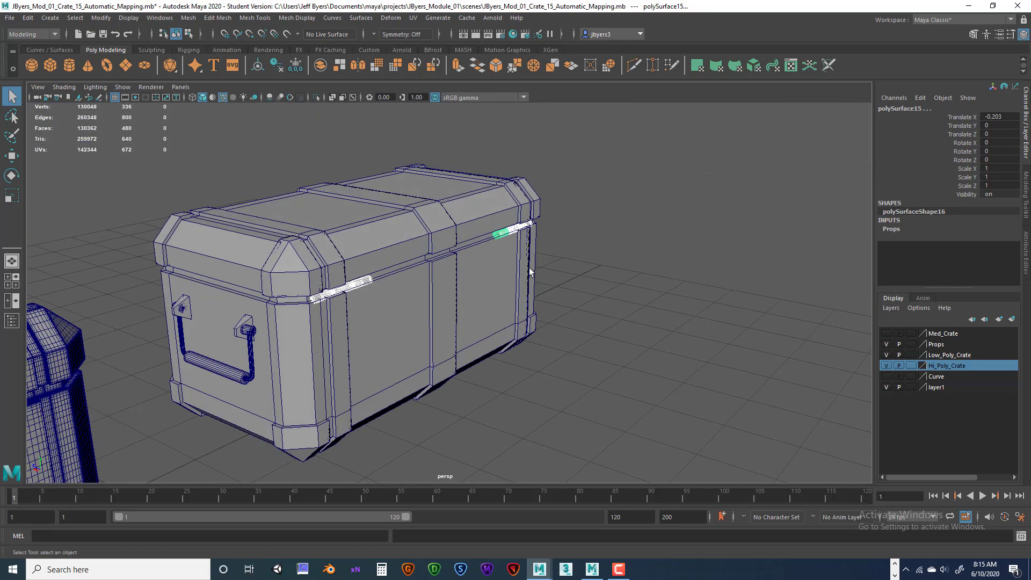
key("w")
left_click_drag(501, 185, 501, 185)
left_click(553, 235)
Frame both crates from behind and capture them completely with a Rectangular Snip in the Snipping Tool
left_click_drag(462, 279, 609, 234)
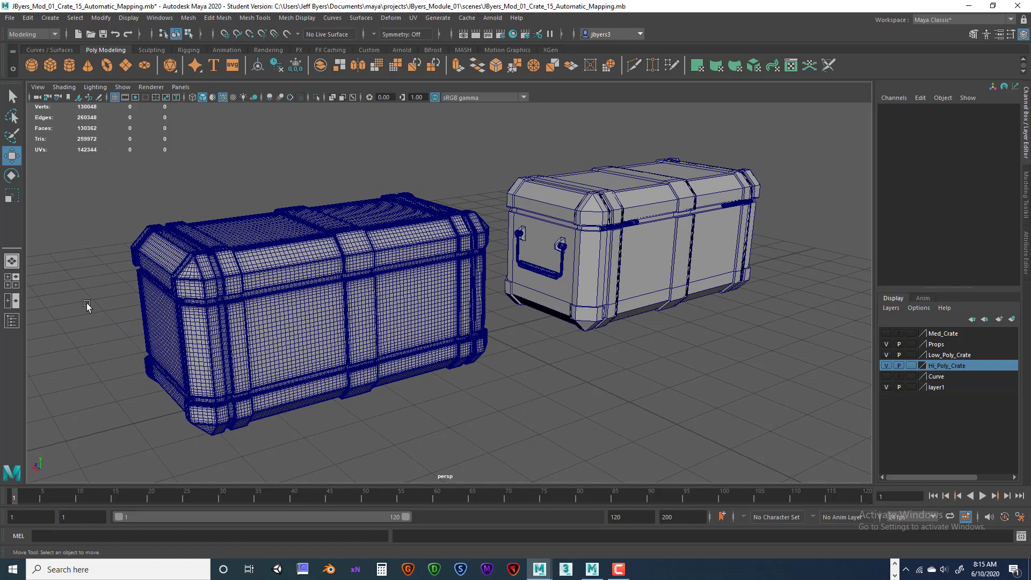
left_click(92, 569)
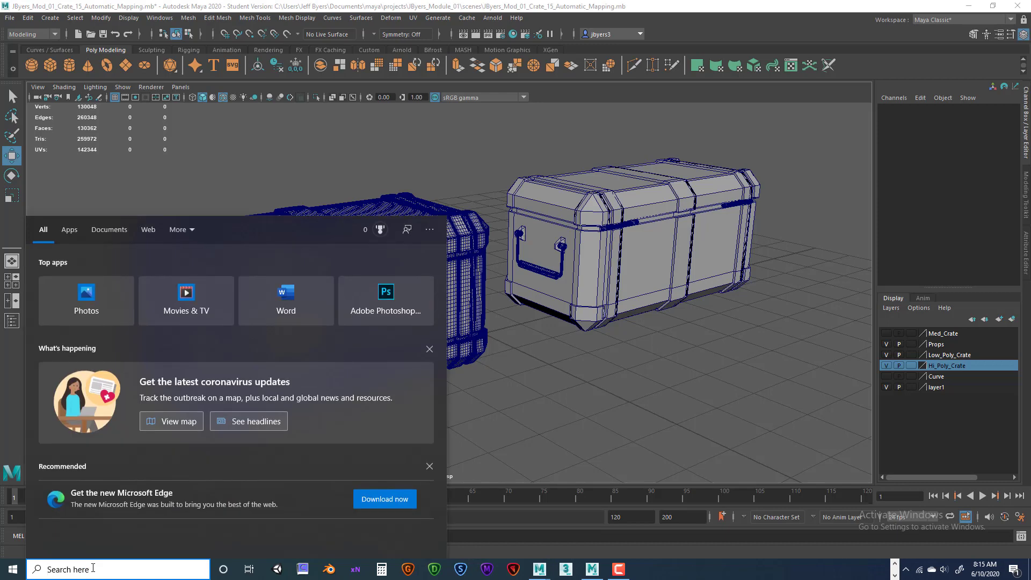
type("s")
left_click(65, 277)
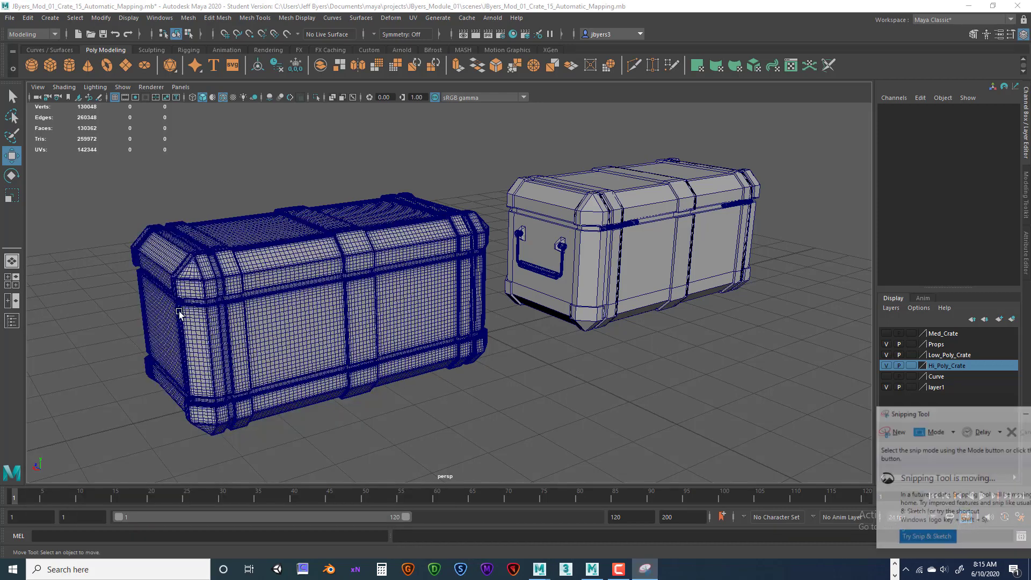
left_click(934, 431)
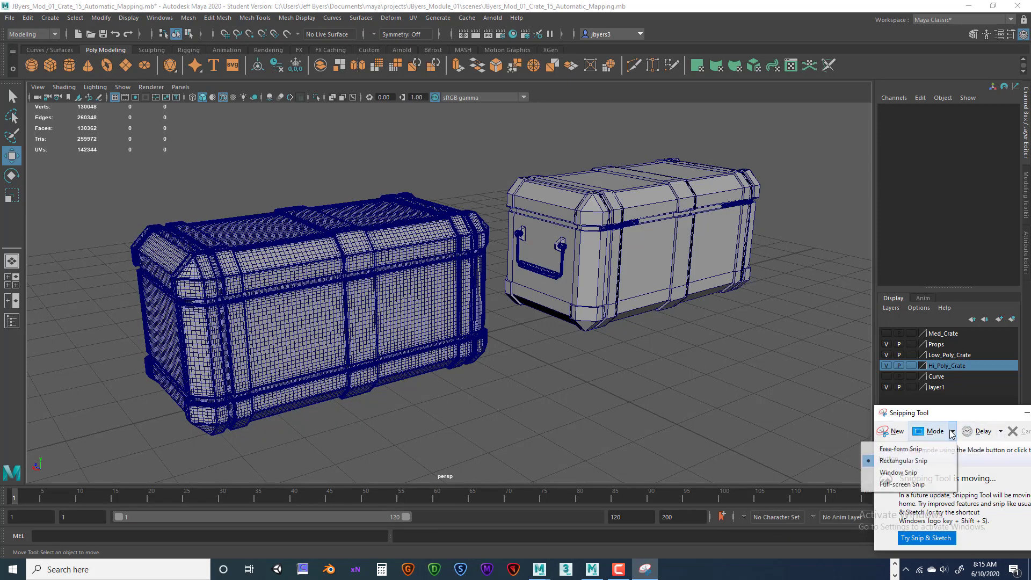
left_click(913, 457)
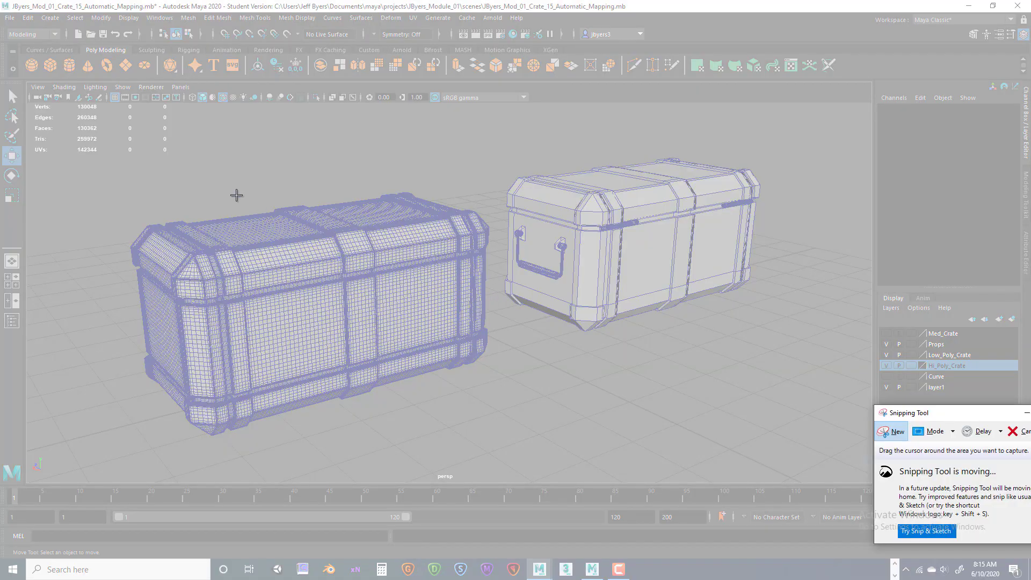
left_click_drag(85, 119, 825, 467)
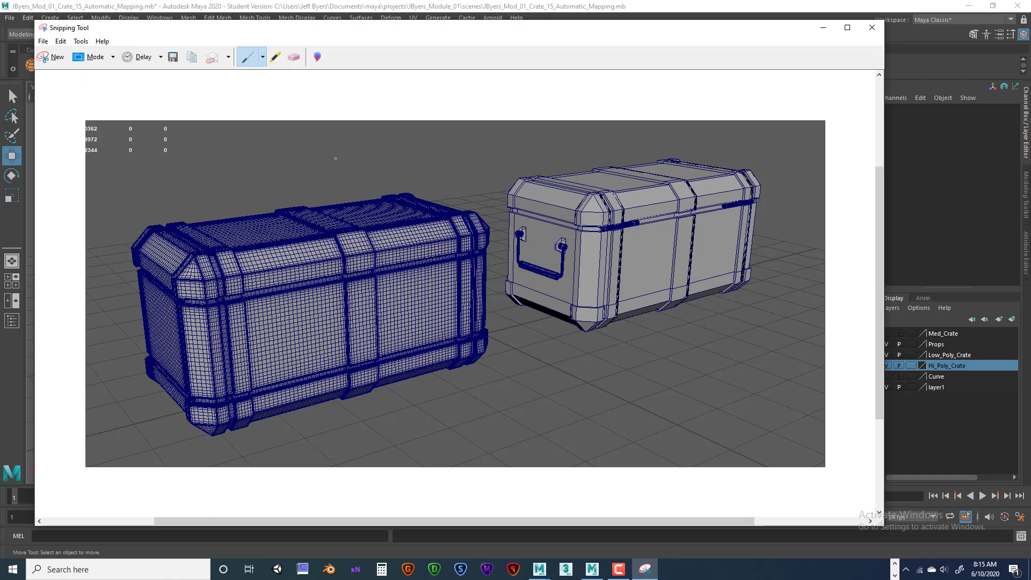
Save the snip as a JPEG on the Desktop, reusing the back rocket screenshot's name with Crate replacing Rocket, and close the Snipping Tool
left_click_drag(146, 27, 125, 23)
left_click(23, 40)
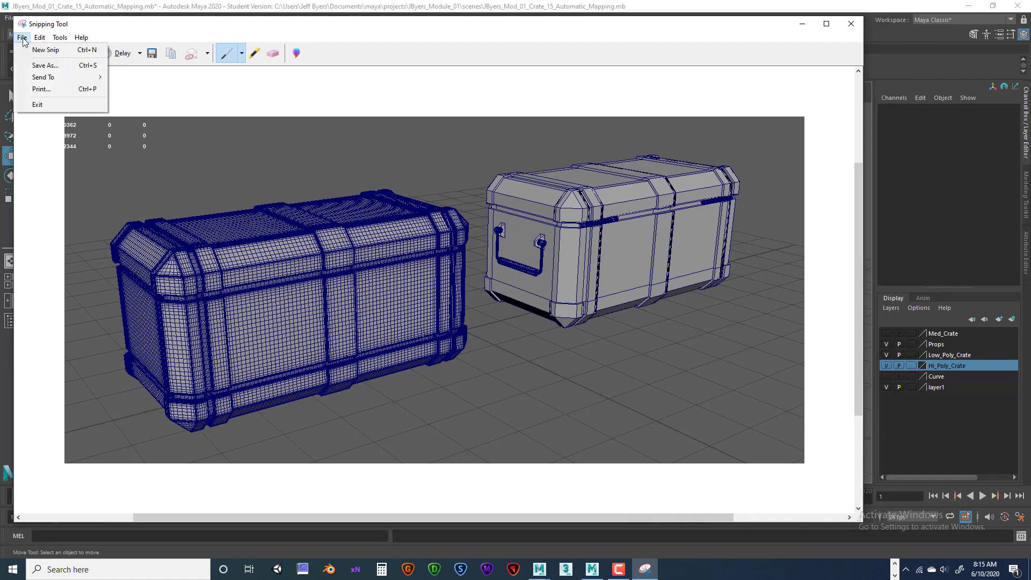
left_click(40, 65)
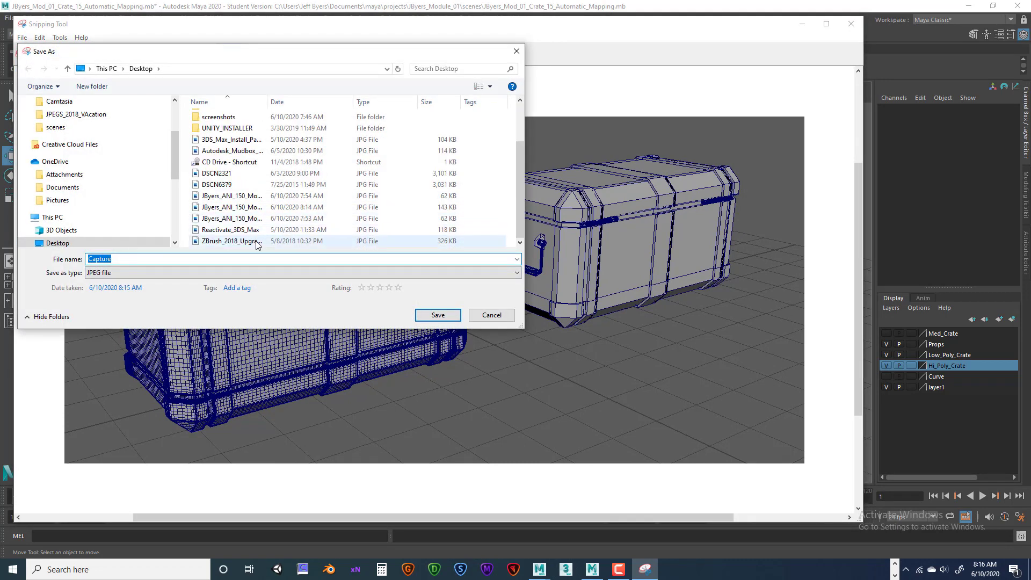
left_click(251, 221)
left_click(237, 210)
left_click(238, 198)
left_click(178, 259)
left_click(179, 258)
double_click(177, 259)
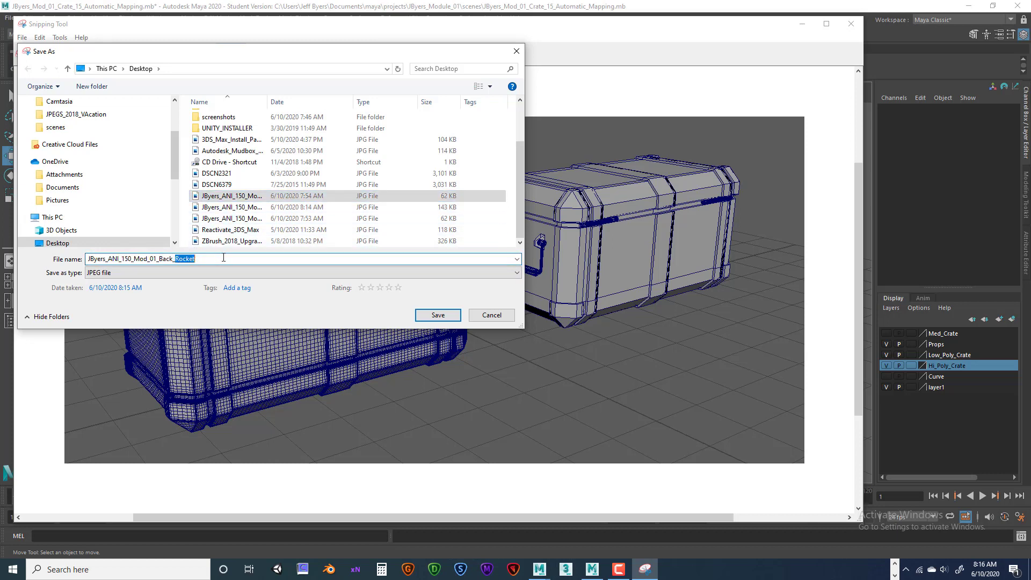
type("Crat")
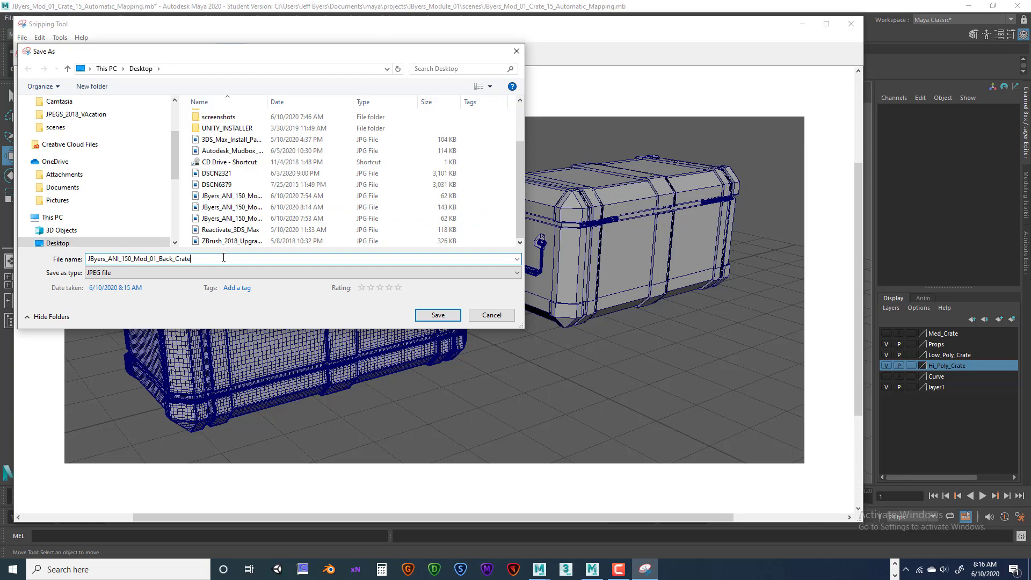
left_click(446, 317)
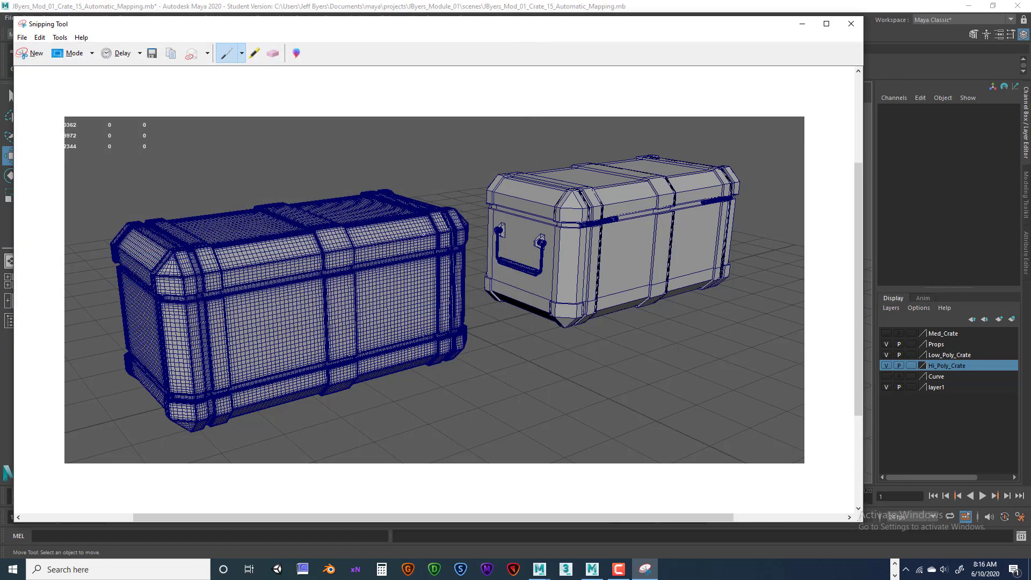
left_click(850, 24)
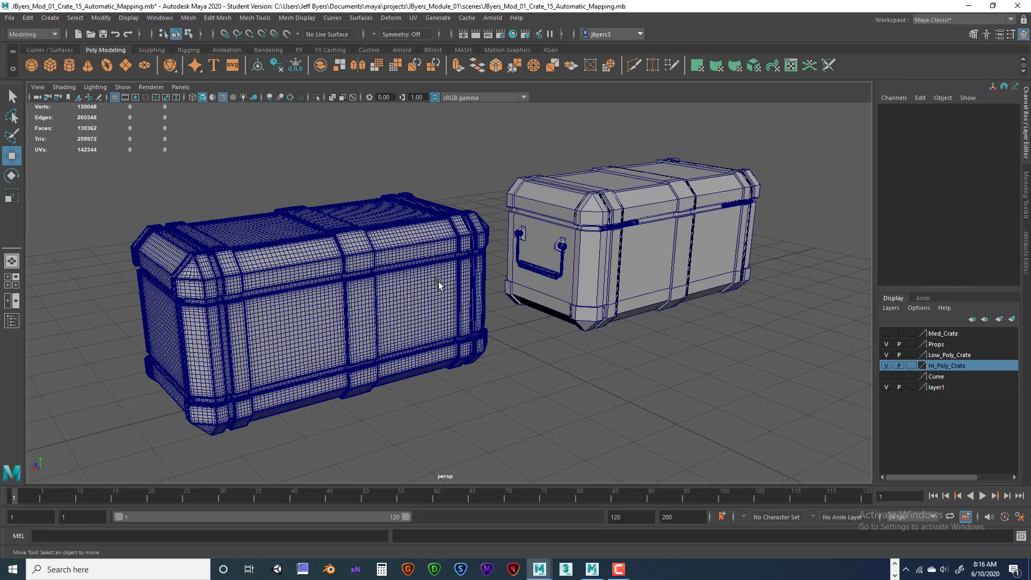
Compare the fronts of both crates with Wireframe on Shaded switched off and back on
left_click_drag(470, 288, 569, 261)
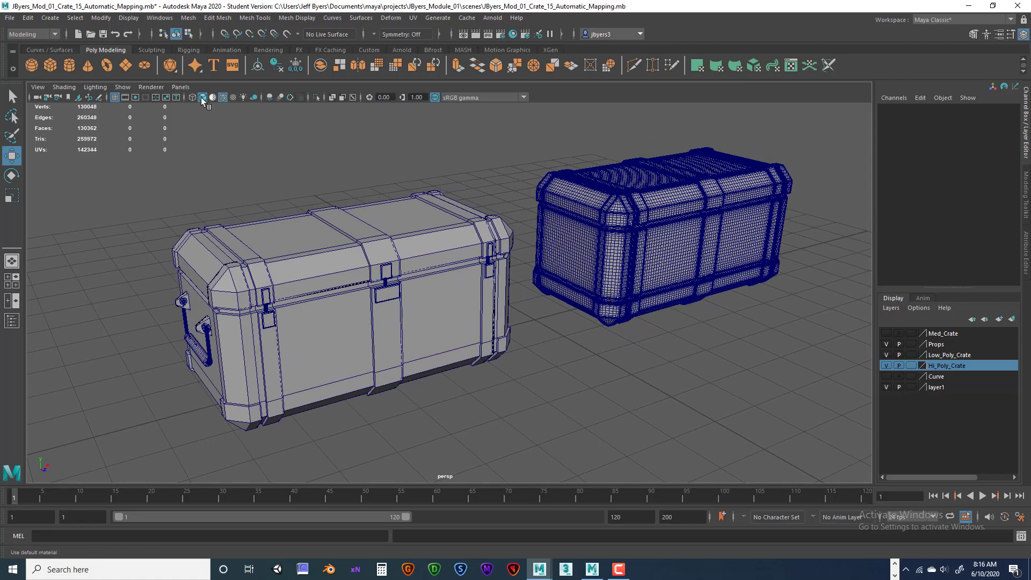
left_click(224, 97)
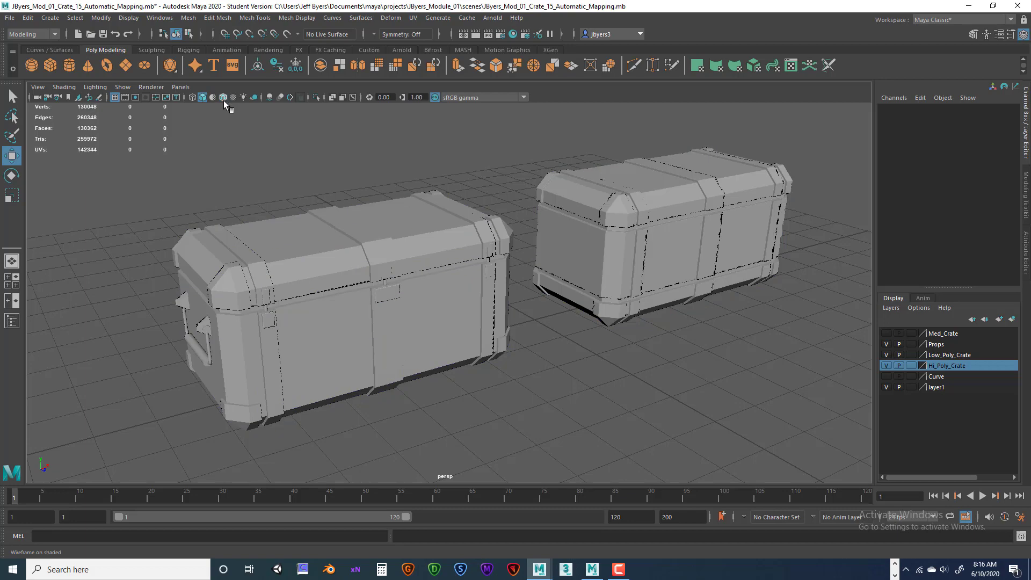
left_click(223, 98)
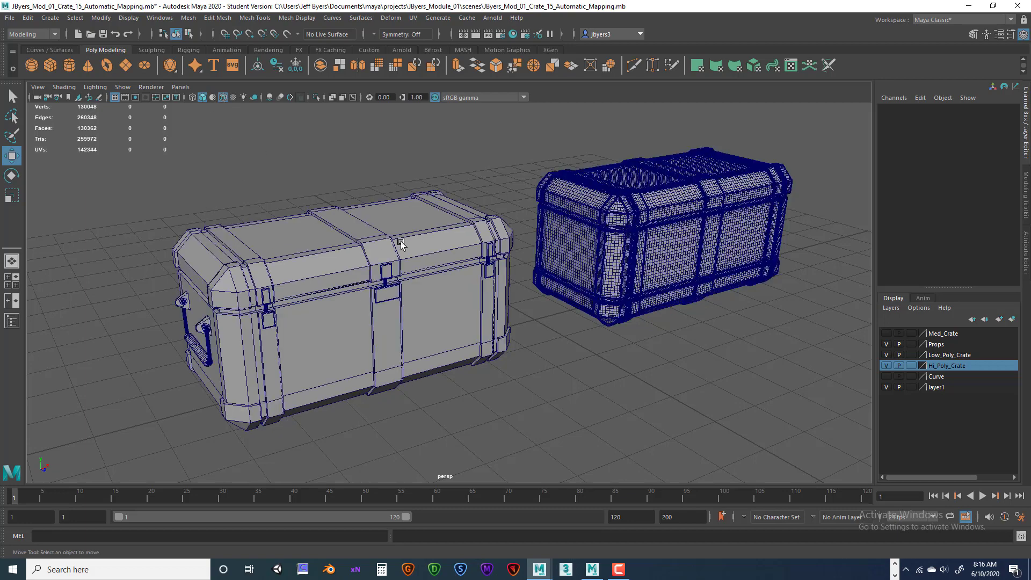
left_click_drag(424, 188, 428, 184, "alt")
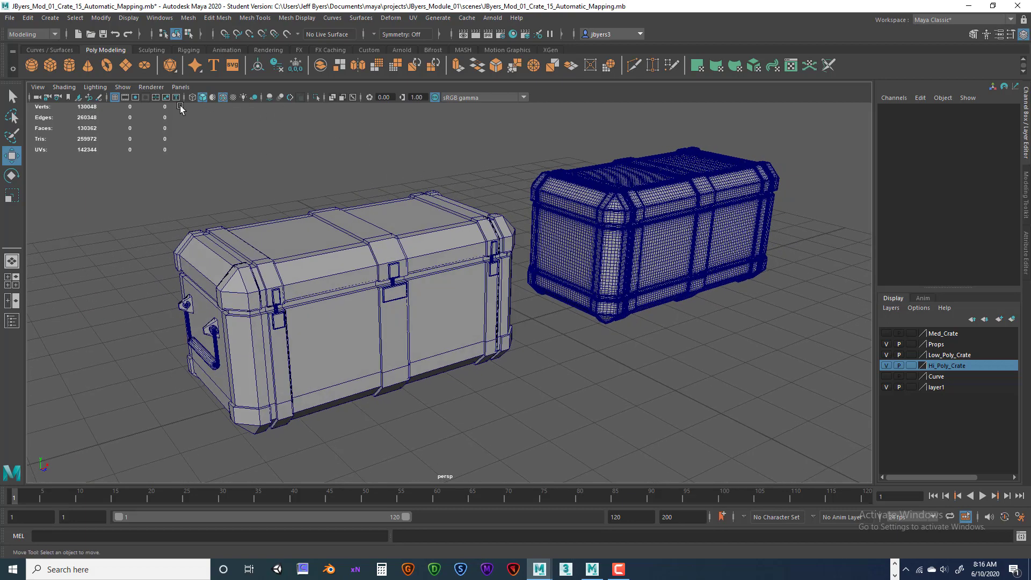
Inspect the two crates without Wireframe on Shaded, checking each by selecting it, and restore the wireframe display
left_click(222, 98)
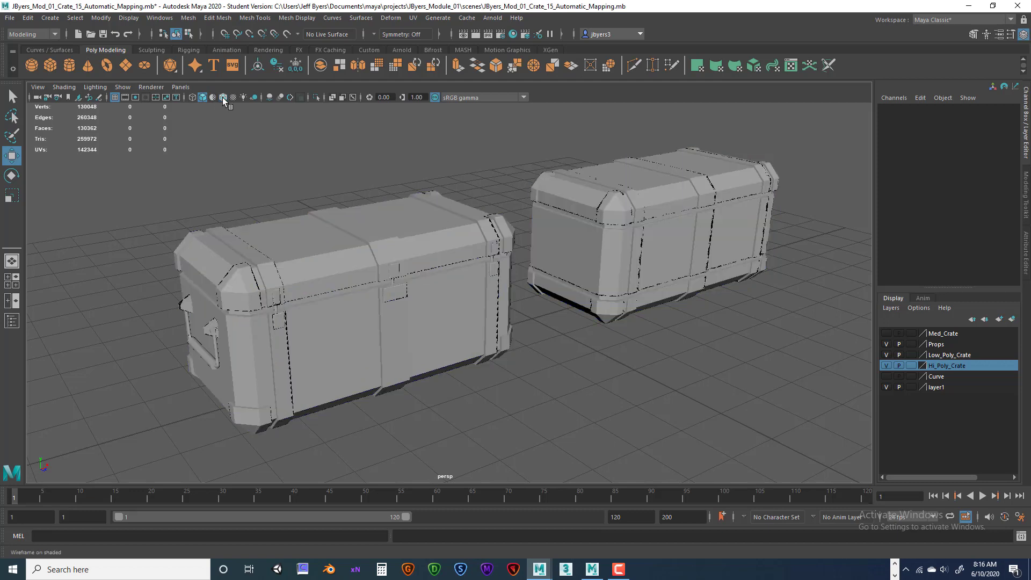
mouse_move(580, 316)
left_mouse_down("alt")
mouse_move(580, 335)
mouse_move(607, 301)
left_mouse_up("alt")
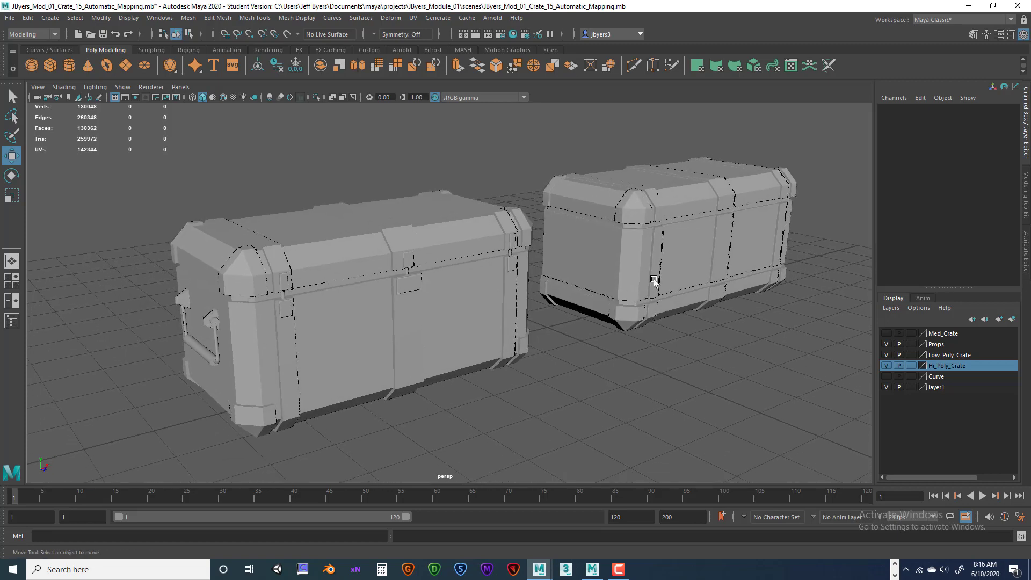
left_click(671, 267)
left_click(376, 298)
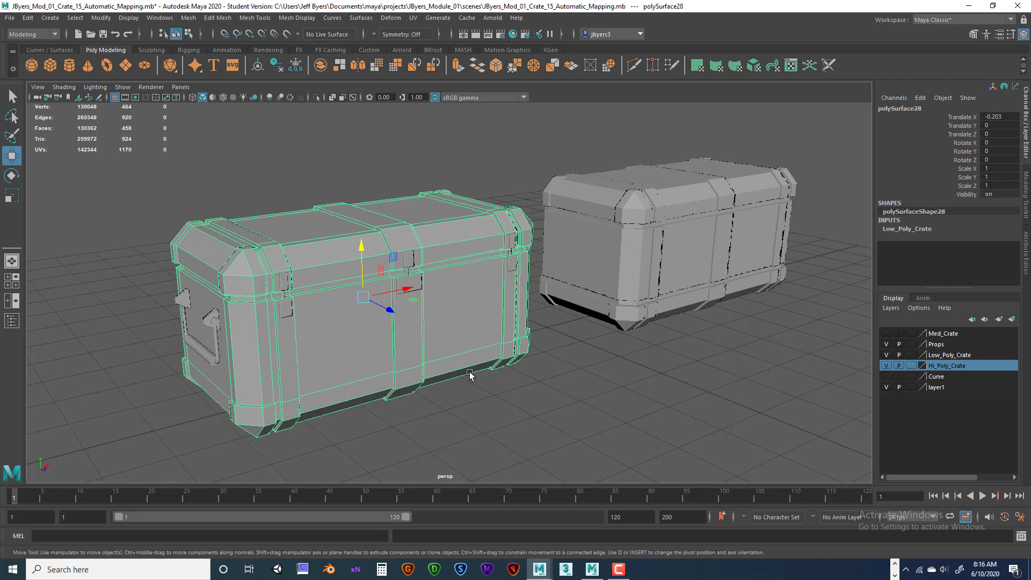
left_click(537, 388)
left_click(678, 263)
left_click(634, 356)
left_click_drag(634, 356, 528, 310)
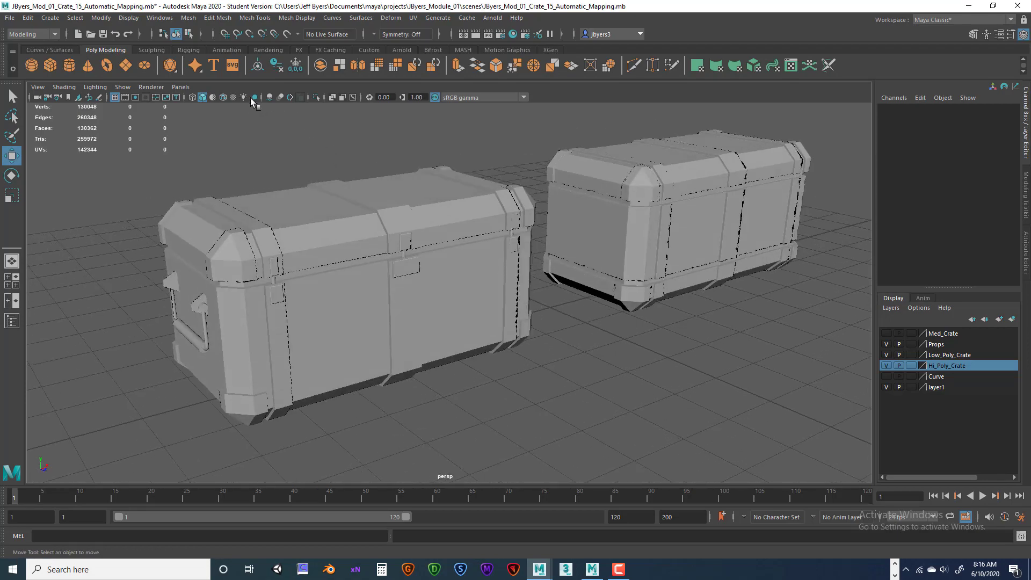
left_click(223, 98)
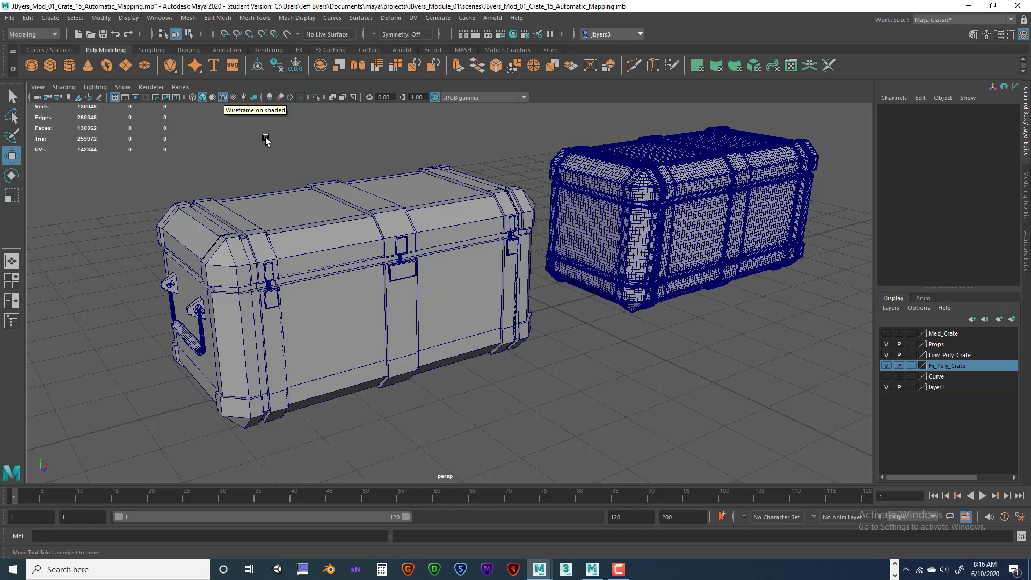
left_click_drag(653, 335, 617, 351, "alt")
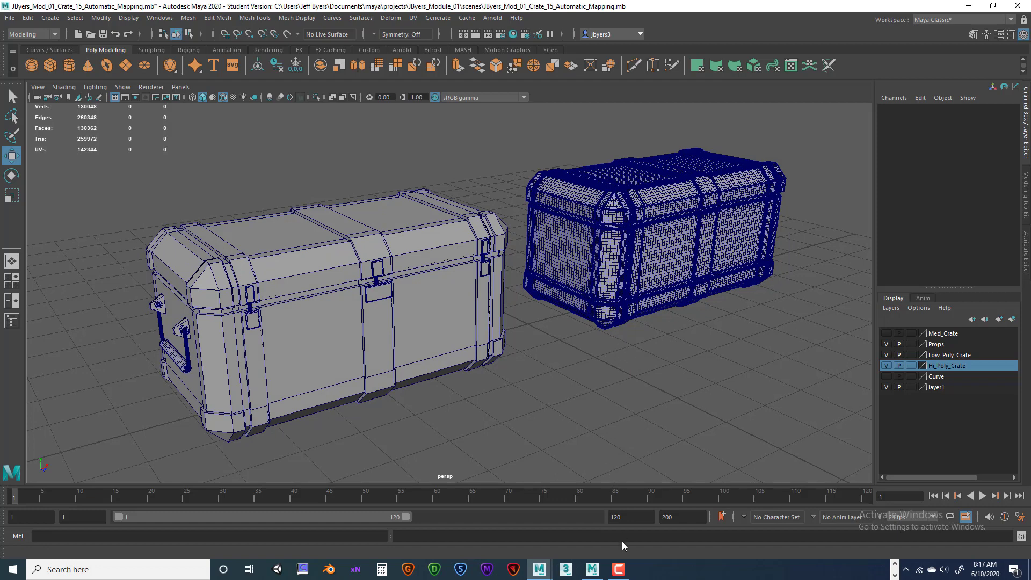
Switch to Mudbox and examine the detailed high-poly crate from its front corner
left_click(593, 569)
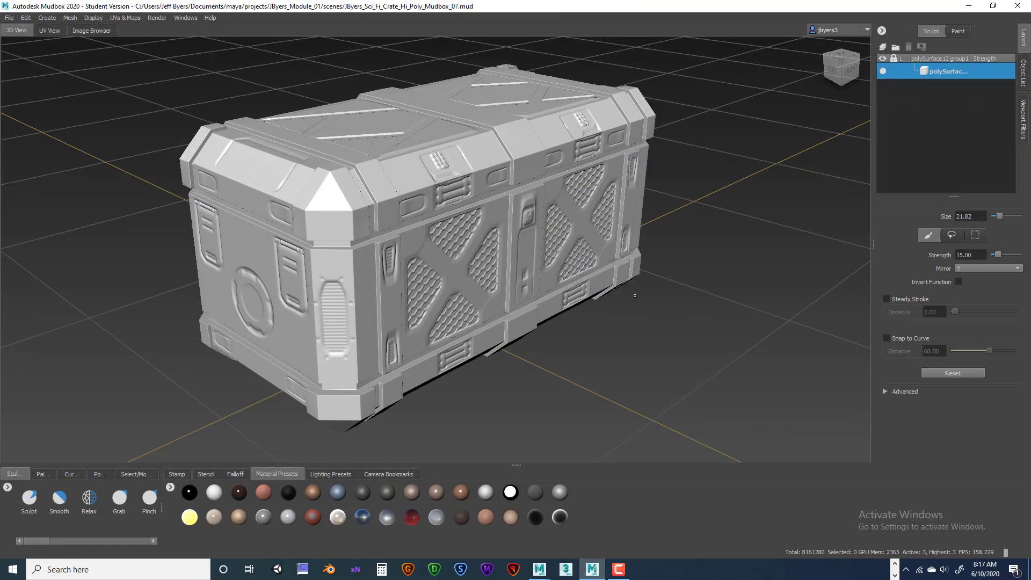
mouse_move(643, 294)
left_mouse_down()
mouse_move(665, 282)
mouse_move(647, 282)
mouse_move(648, 270)
left_mouse_up()
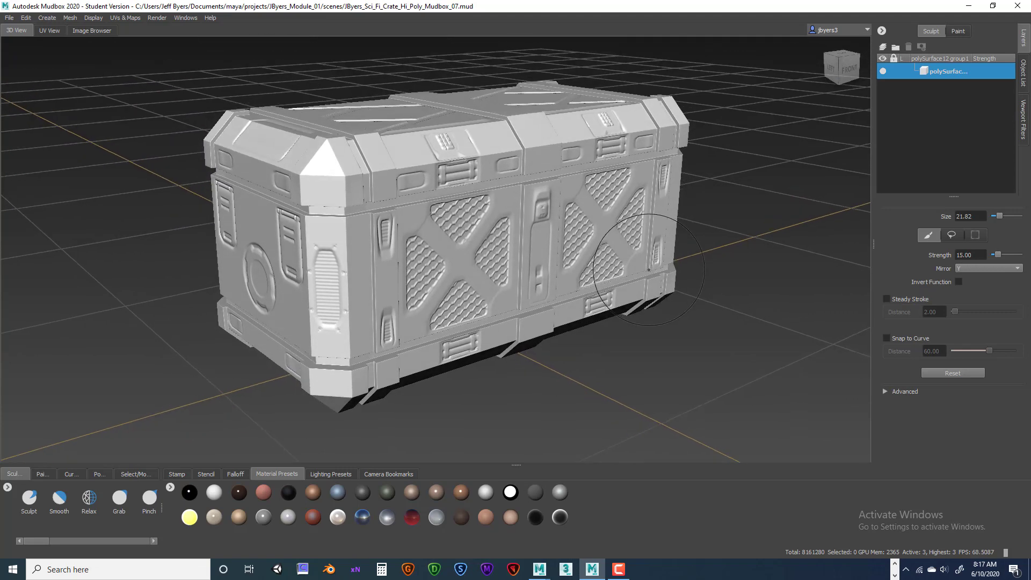
left_click_drag(623, 287, 625, 288)
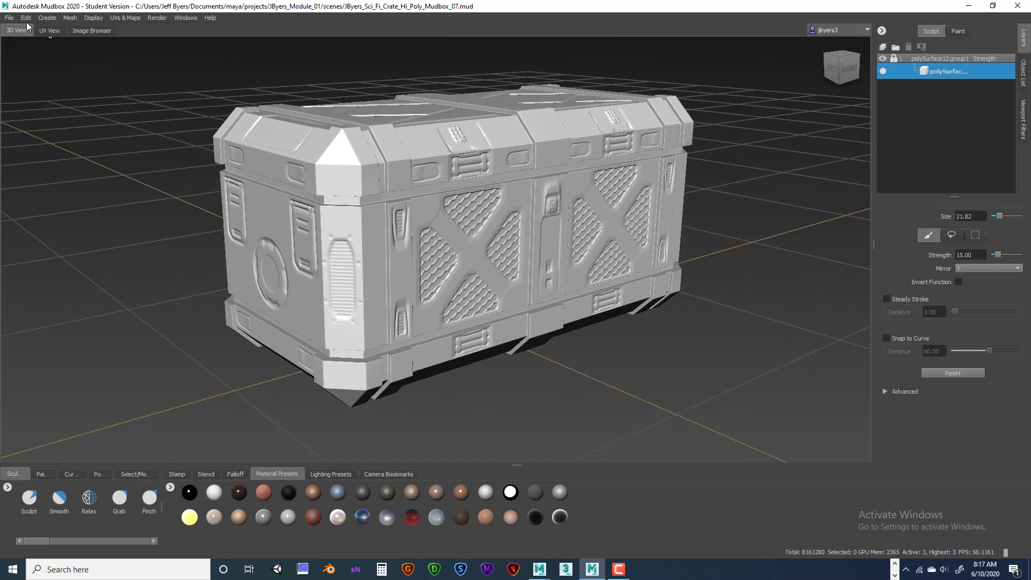
mouse_move(596, 178)
left_mouse_down()
mouse_move(633, 186)
mouse_move(590, 185)
left_mouse_up()
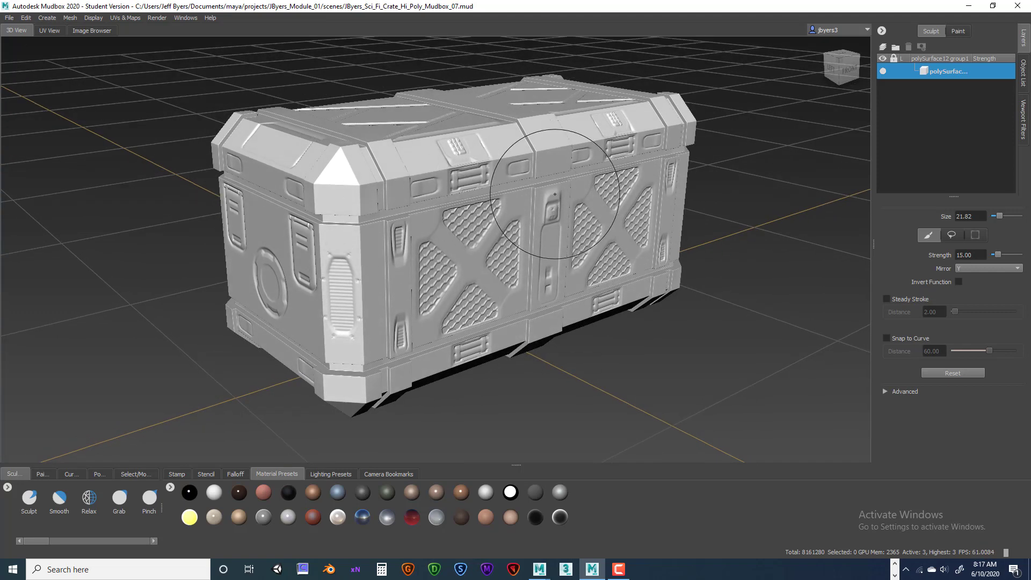
Check the Mudbox scene file's name and folder through Save Scene As, and cancel without saving
left_click(9, 18)
left_click(32, 63)
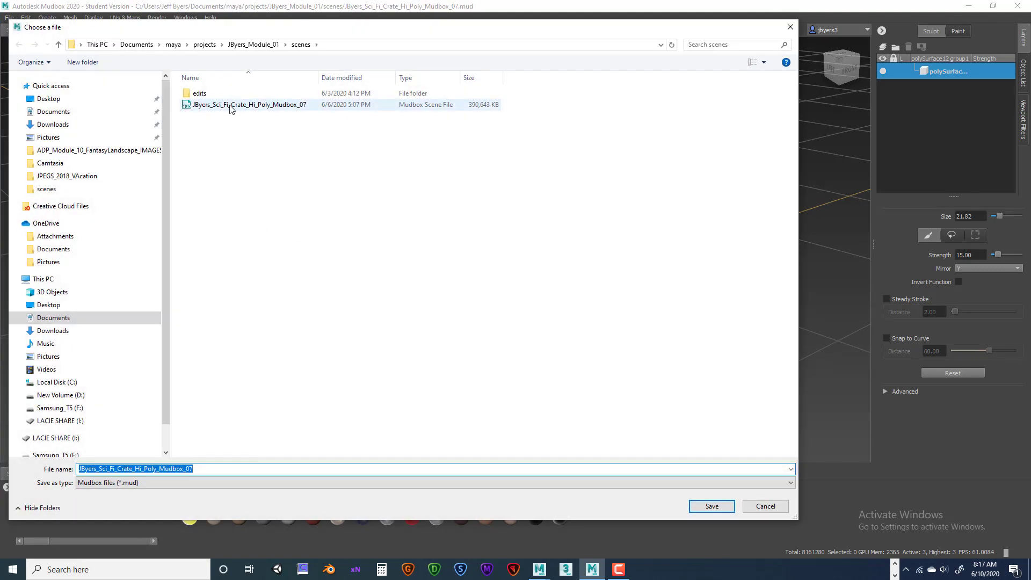
left_click(763, 503)
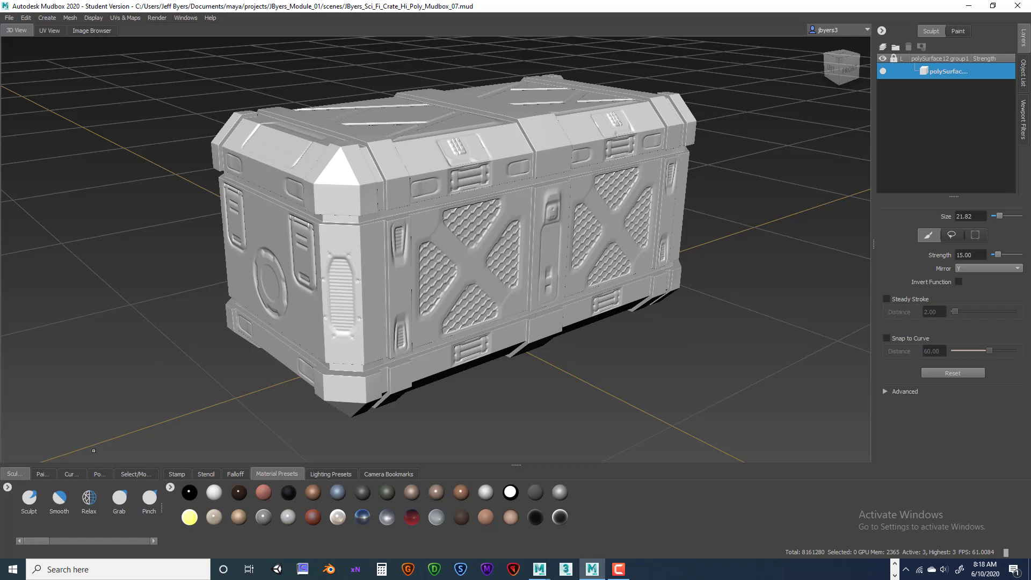
Select the whole crate model in object selection mode and look it over from the front
left_click(127, 475)
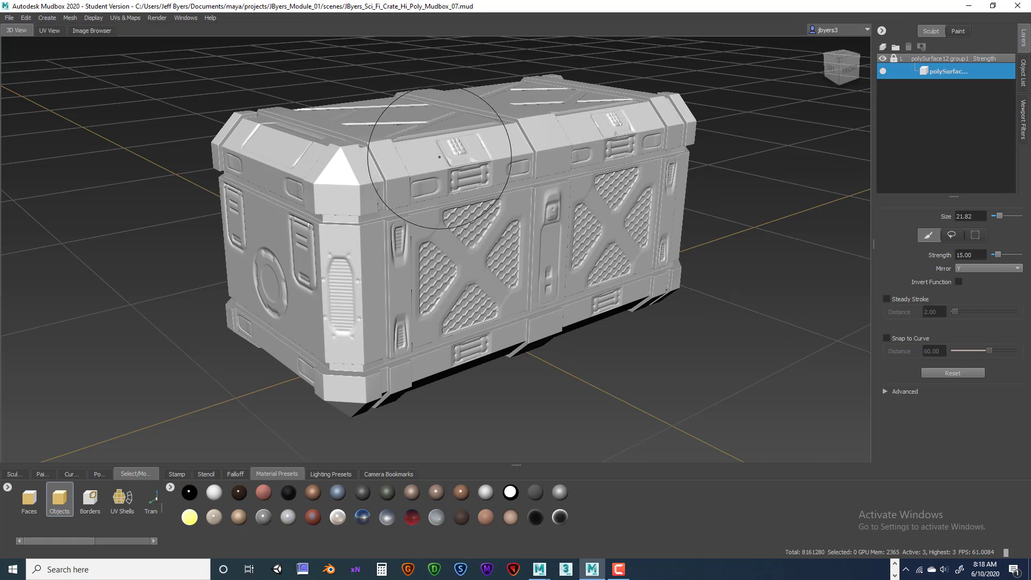
right_click(420, 163)
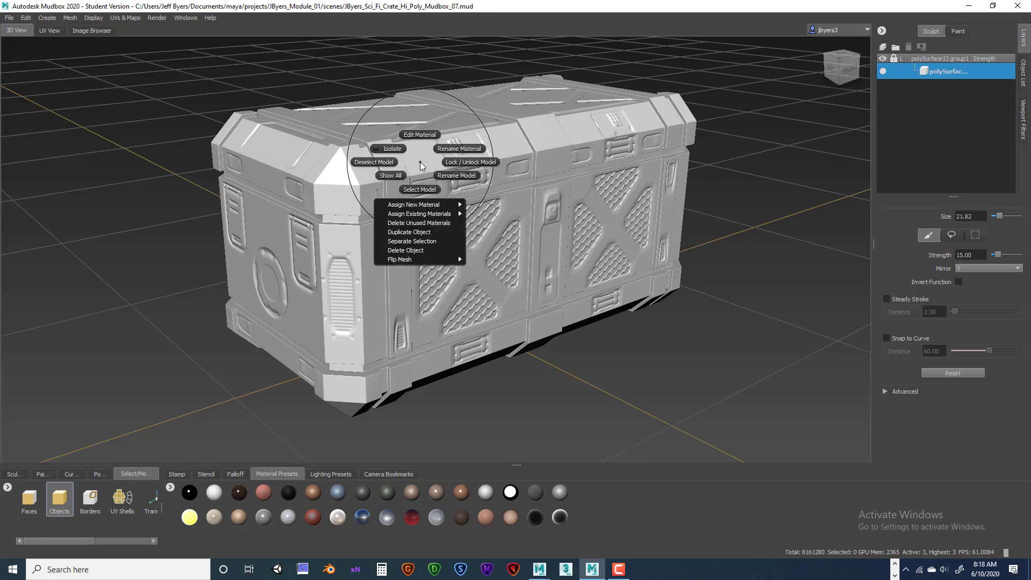
left_click(420, 189)
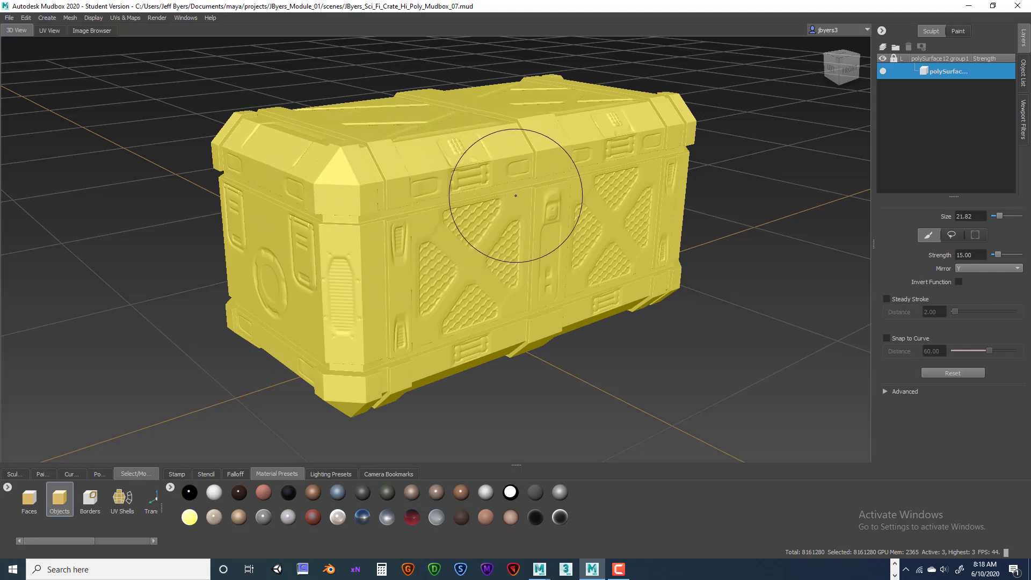
mouse_move(403, 184)
left_mouse_down()
mouse_move(437, 173)
mouse_move(421, 156)
mouse_move(413, 176)
left_mouse_up()
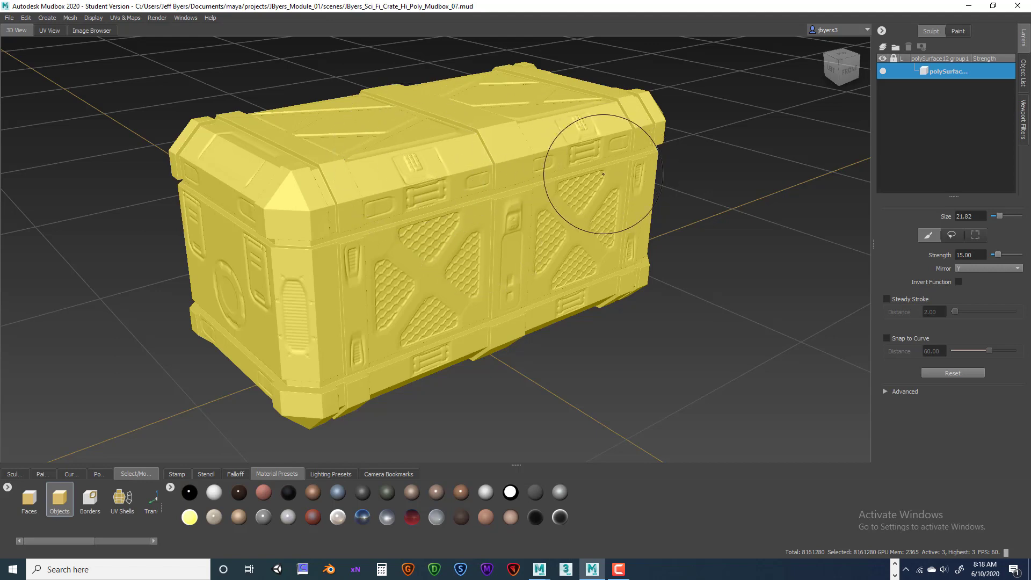
left_click_drag(603, 173, 711, 182)
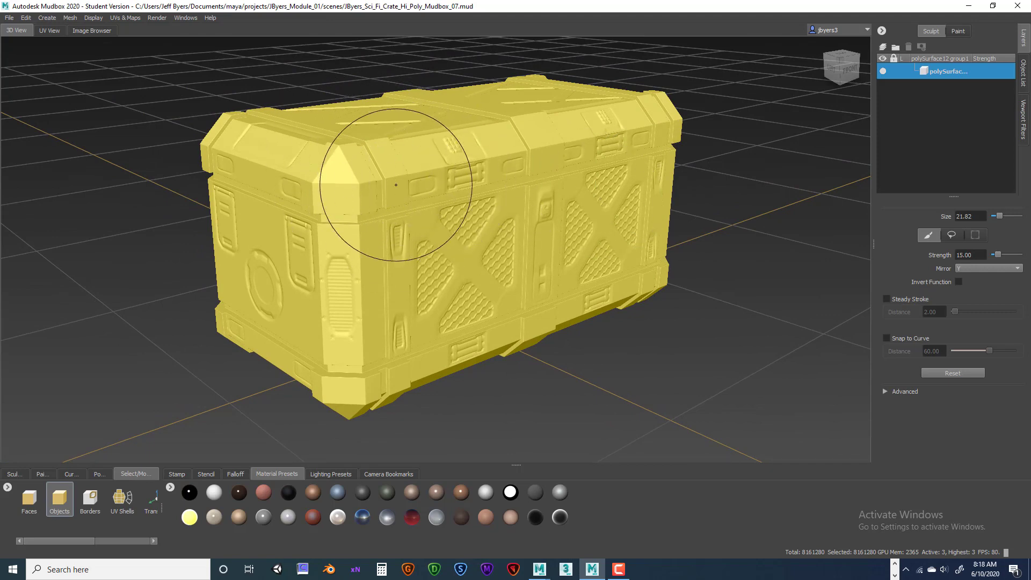
Set up an Export Selection of the crate to the Desktop under the suggested Hi_Poly_Detailed name, going through the file type options
left_click(9, 18)
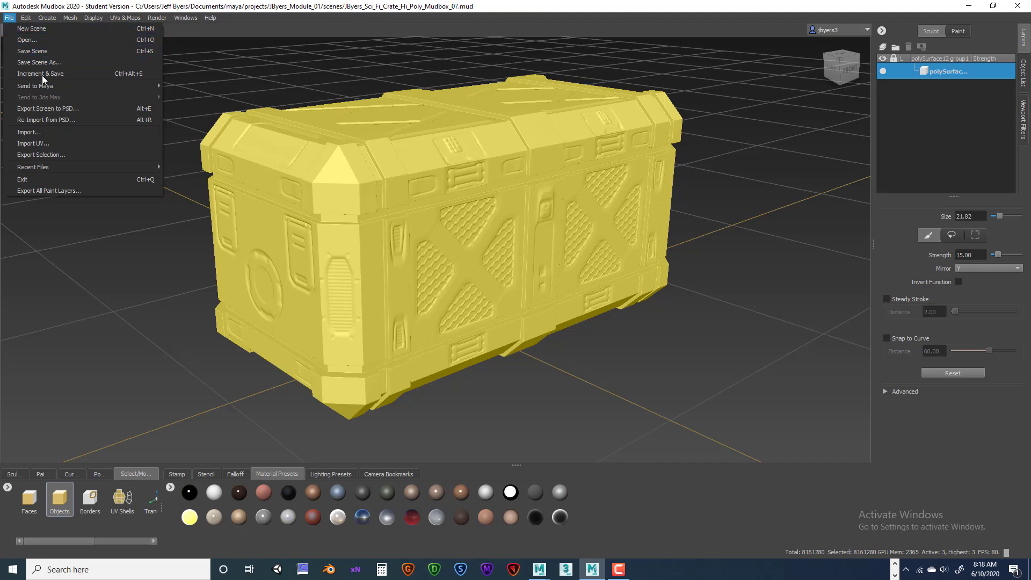
left_click(53, 154)
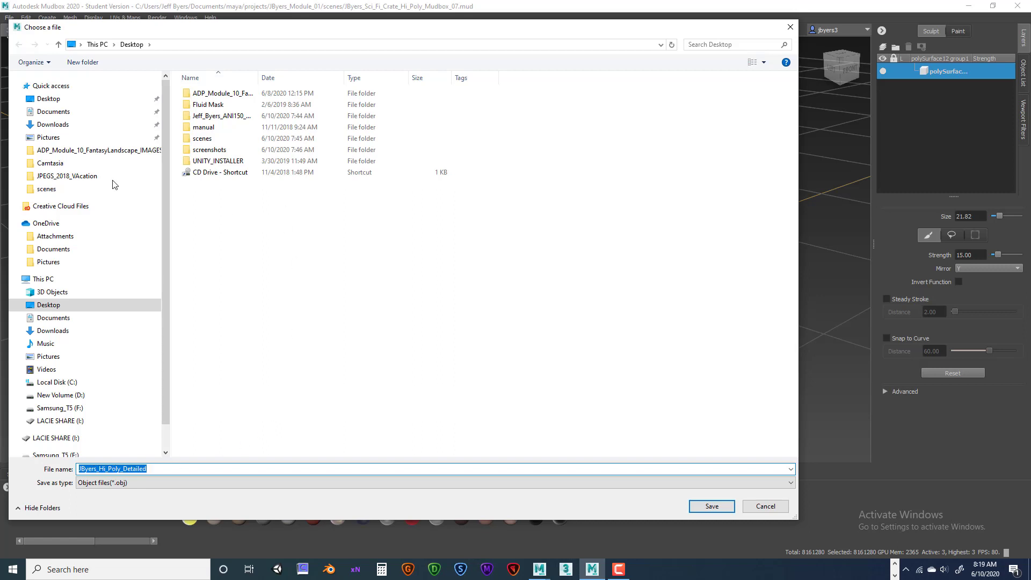
left_click(59, 306)
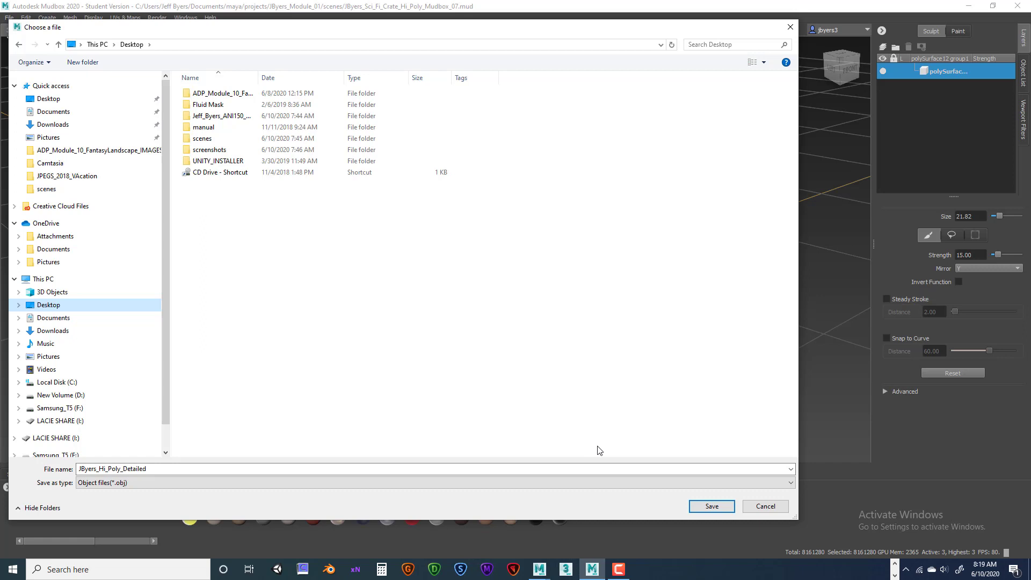
left_click(135, 483)
left_click(145, 503)
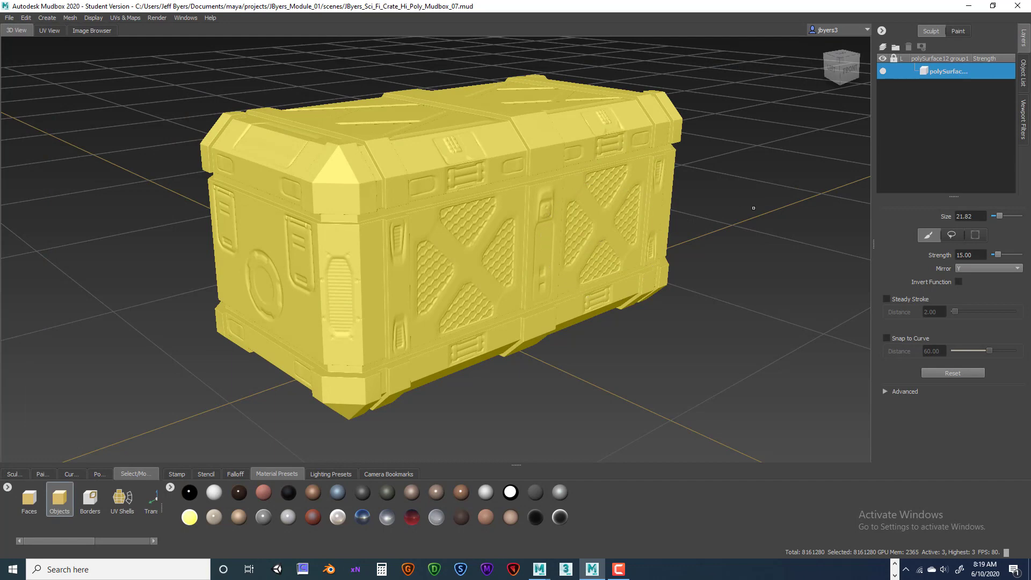
With the crate deselected and the 3D view enlarged, capture its entire front view with a Rectangular Snip in the Snipping Tool
left_click(218, 349)
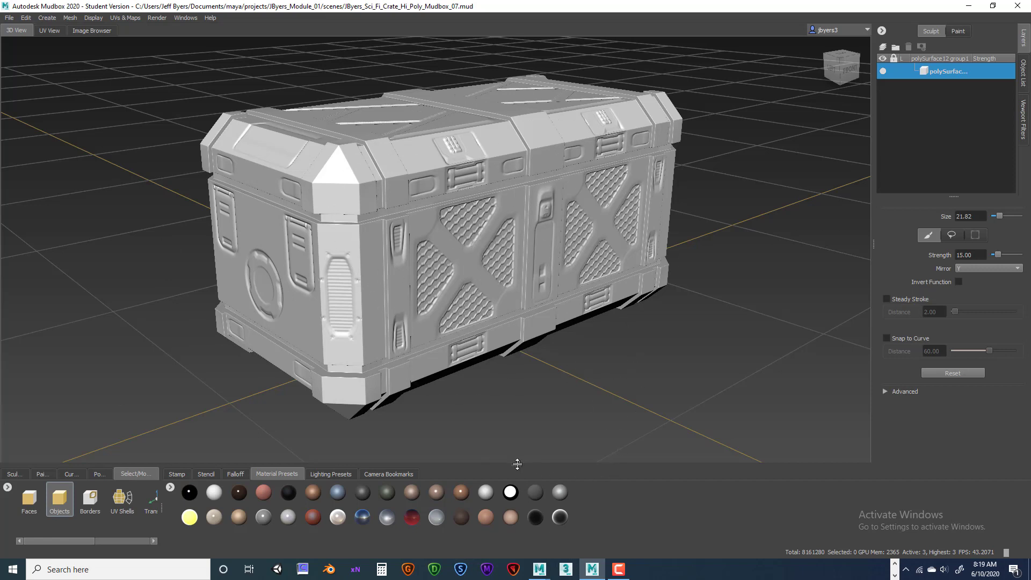
left_click_drag(516, 465, 526, 508)
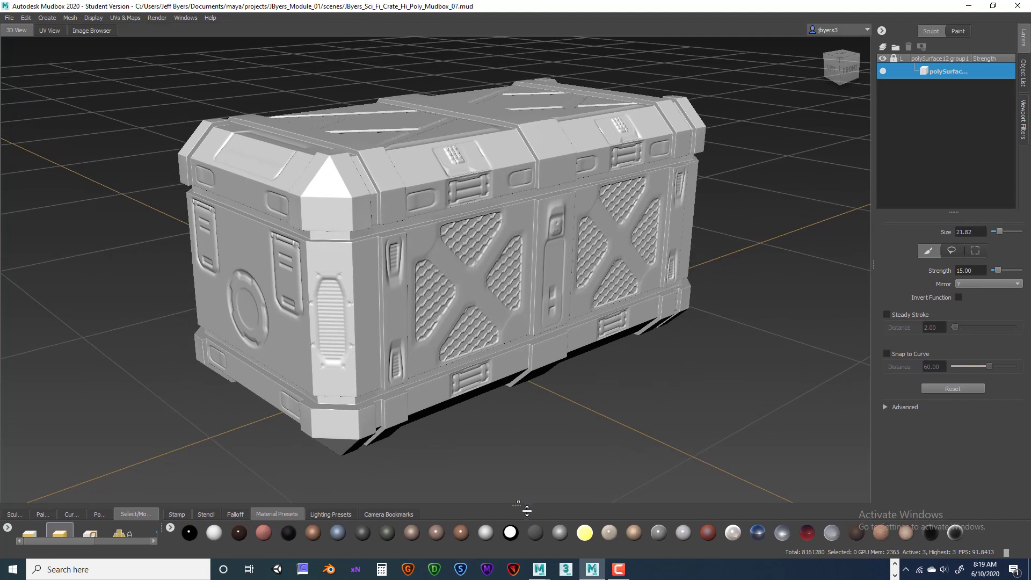
left_click(60, 569)
type("s")
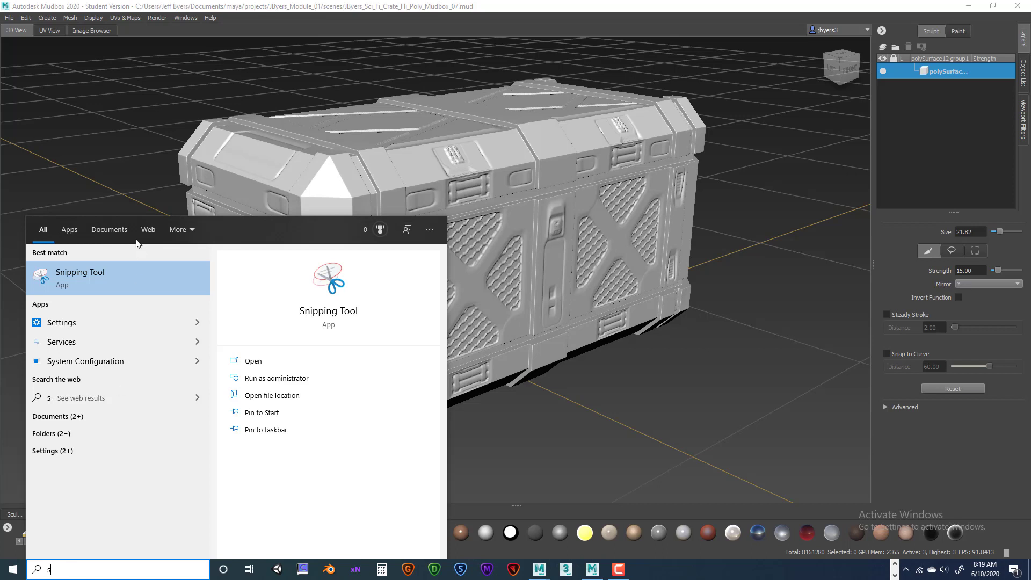
left_click(85, 272)
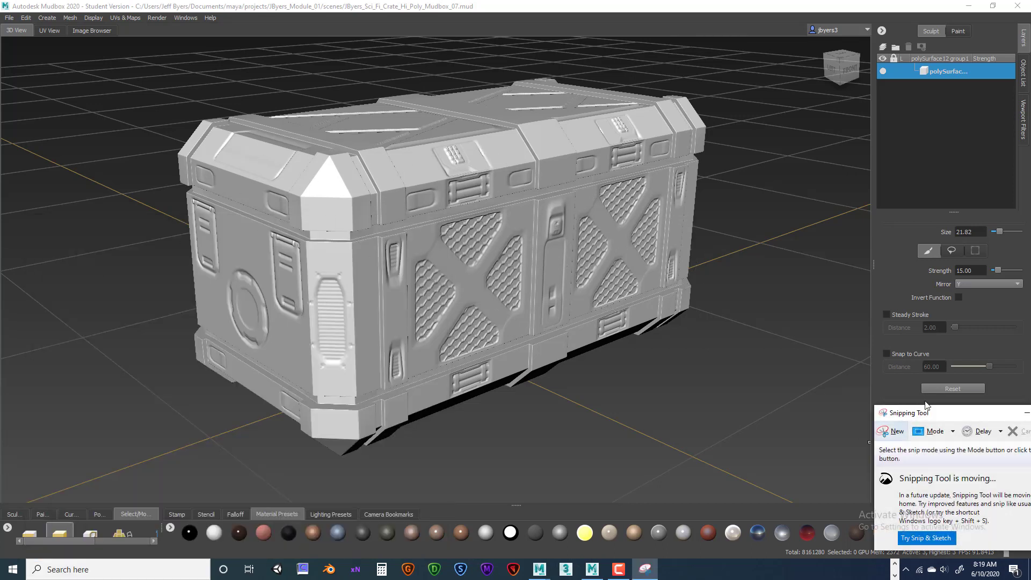
left_click(952, 431)
left_click(913, 461)
left_click_drag(126, 51, 769, 478)
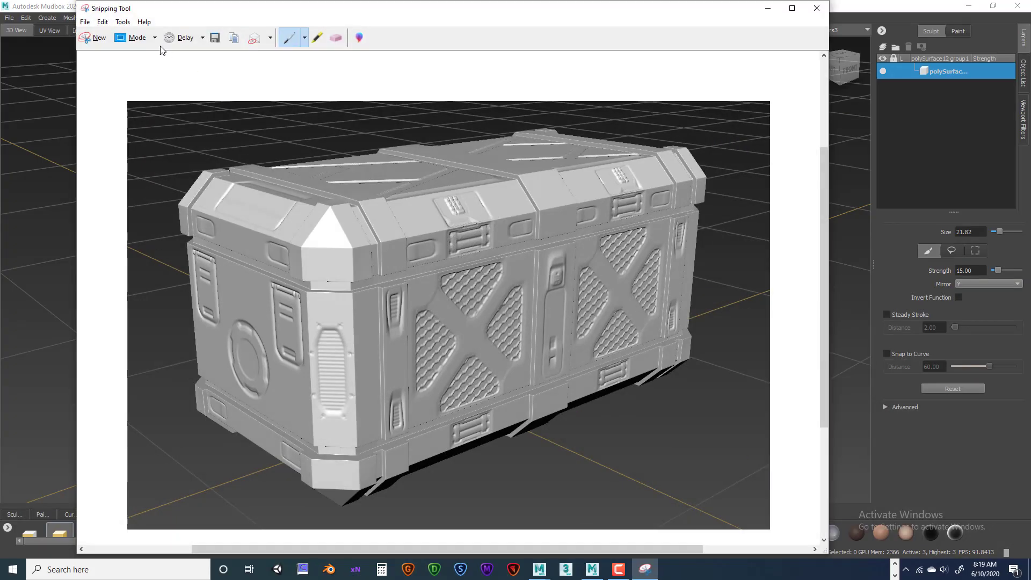
Save the snip as a JPEG on the Desktop, reusing the front rocket screenshot's name with MudBox replacing Rocket, and close the Snipping Tool
left_click(84, 23)
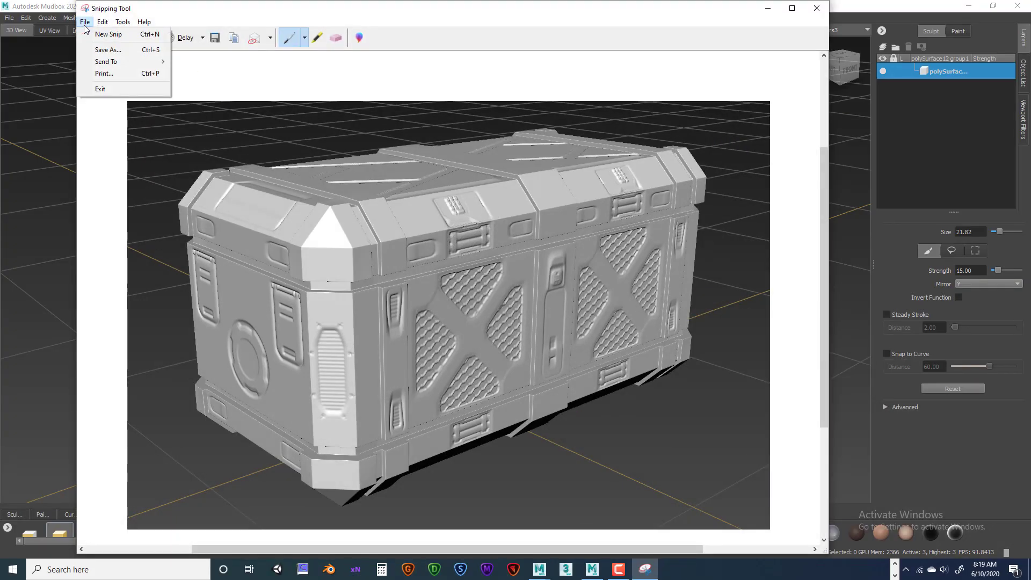
left_click(105, 50)
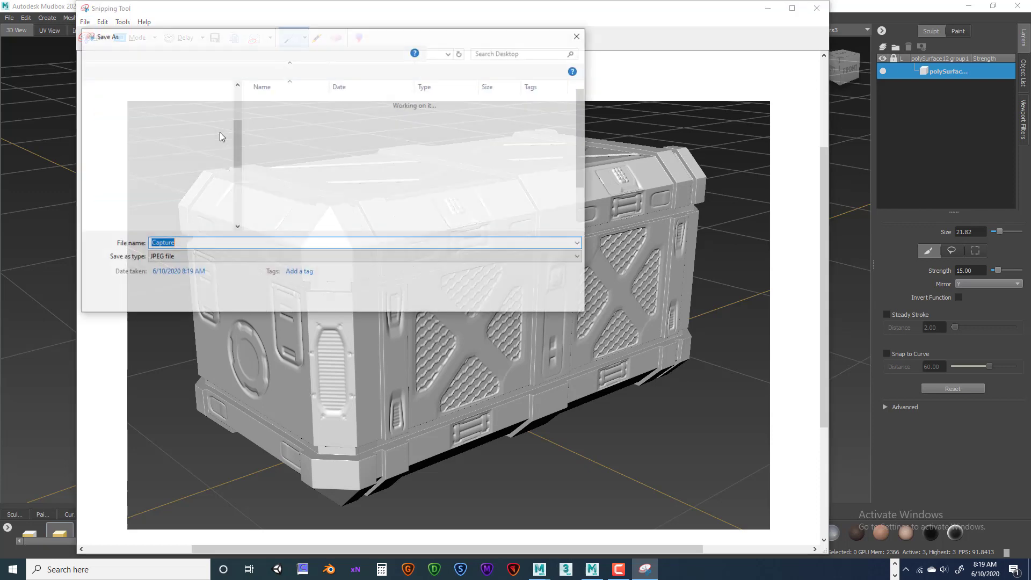
scroll(322, 200, "down", 2)
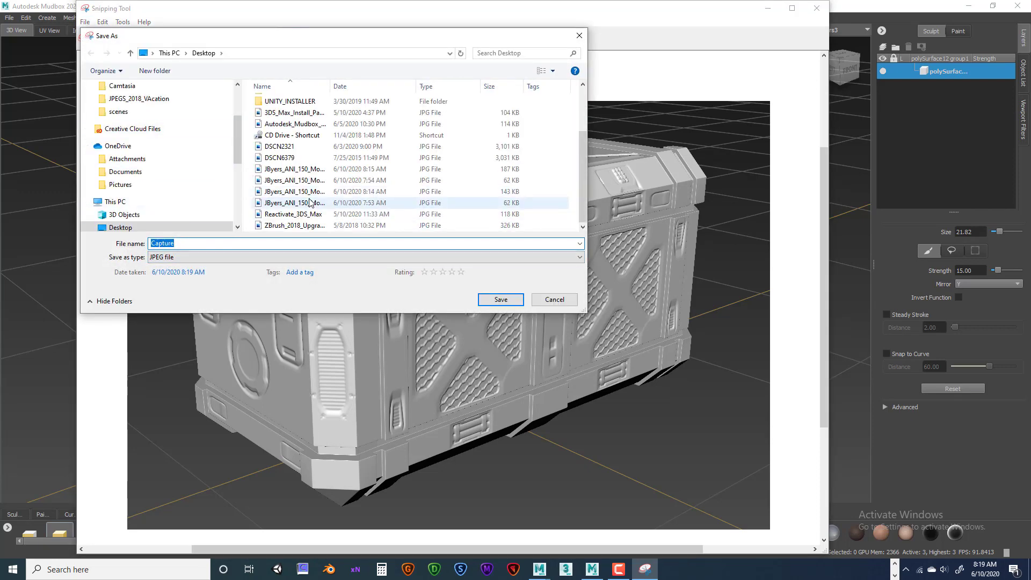
left_click(322, 201)
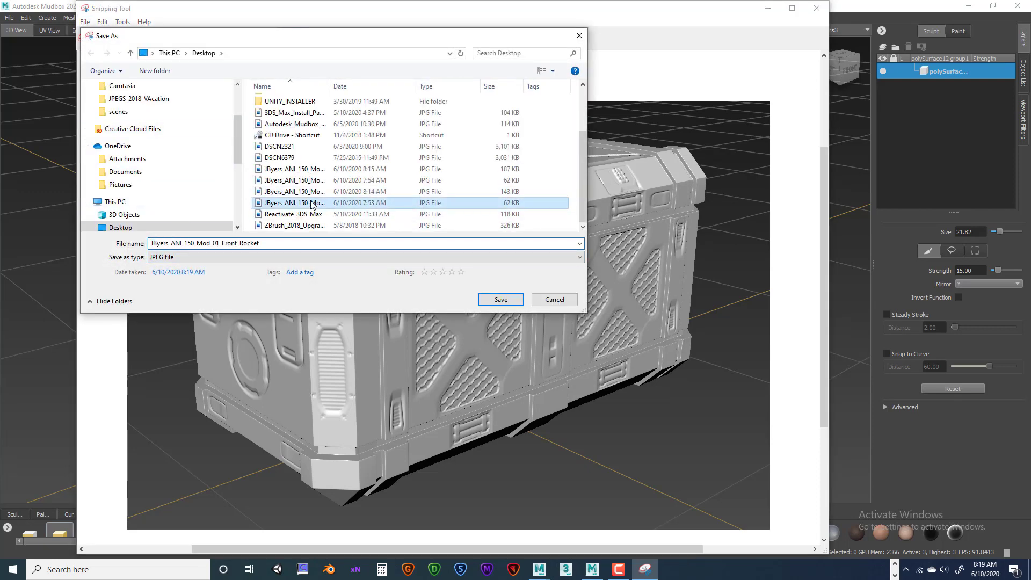
double_click(255, 243)
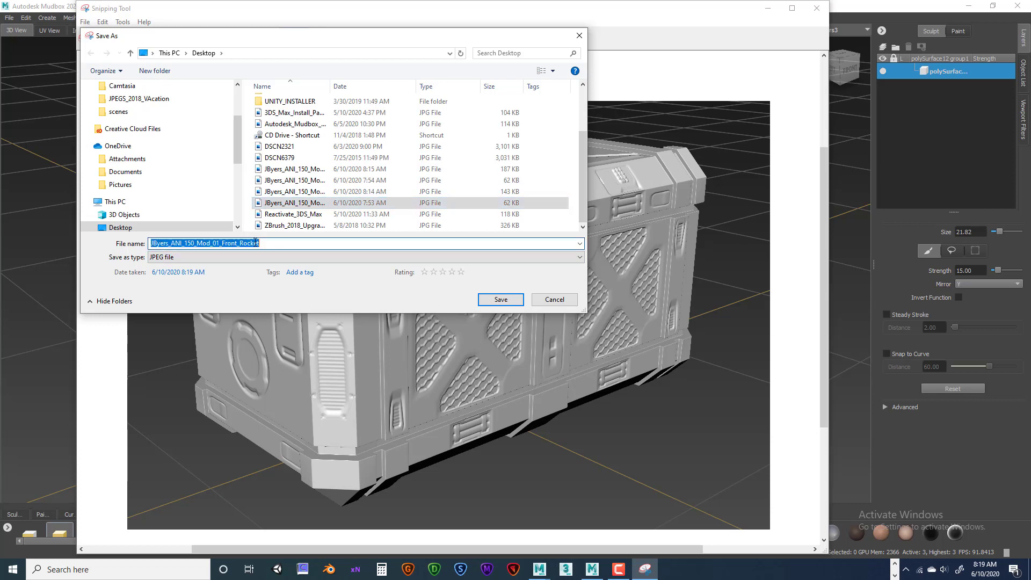
left_click_drag(240, 243, 282, 242)
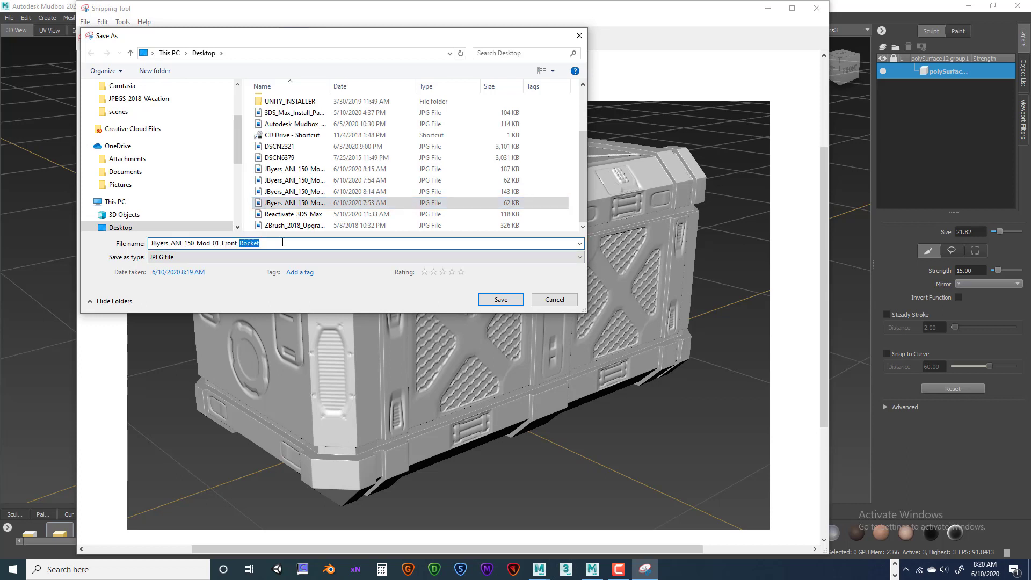
type("MudBox")
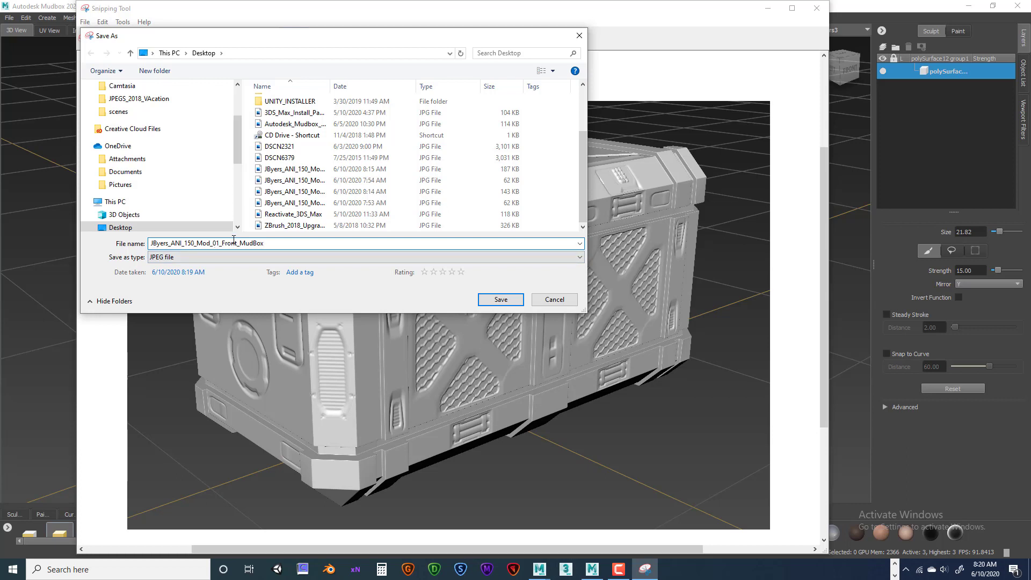
left_click(501, 299)
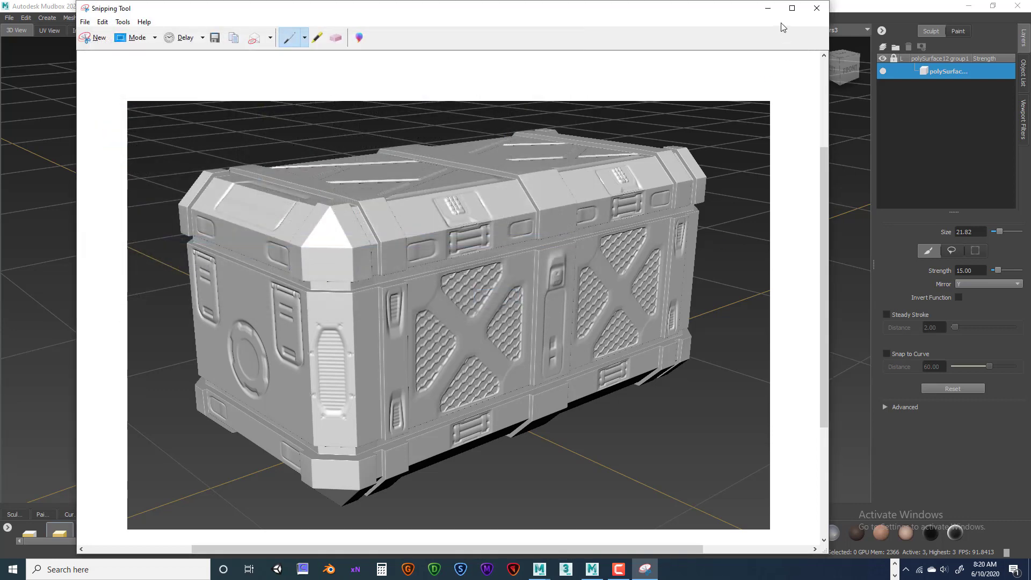
left_click(816, 8)
Frame the Mudbox crate from behind and capture it completely with a Rectangular Snip in the Snipping Tool
scroll(619, 263, "up", 3)
mouse_move(619, 263)
left_mouse_down()
mouse_move(463, 227)
mouse_move(471, 240)
mouse_move(517, 228)
mouse_move(494, 265)
left_mouse_up()
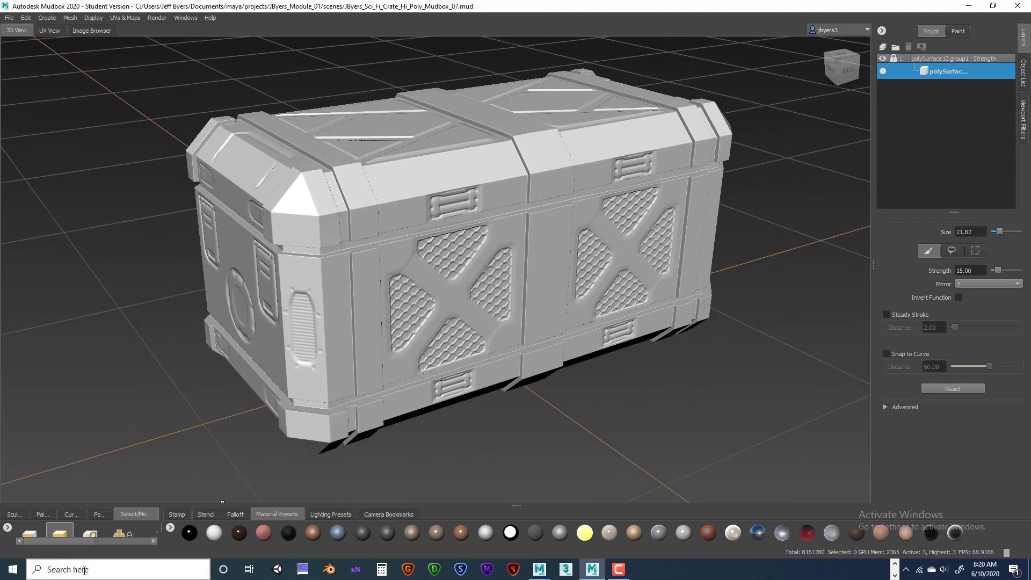
left_click(59, 568)
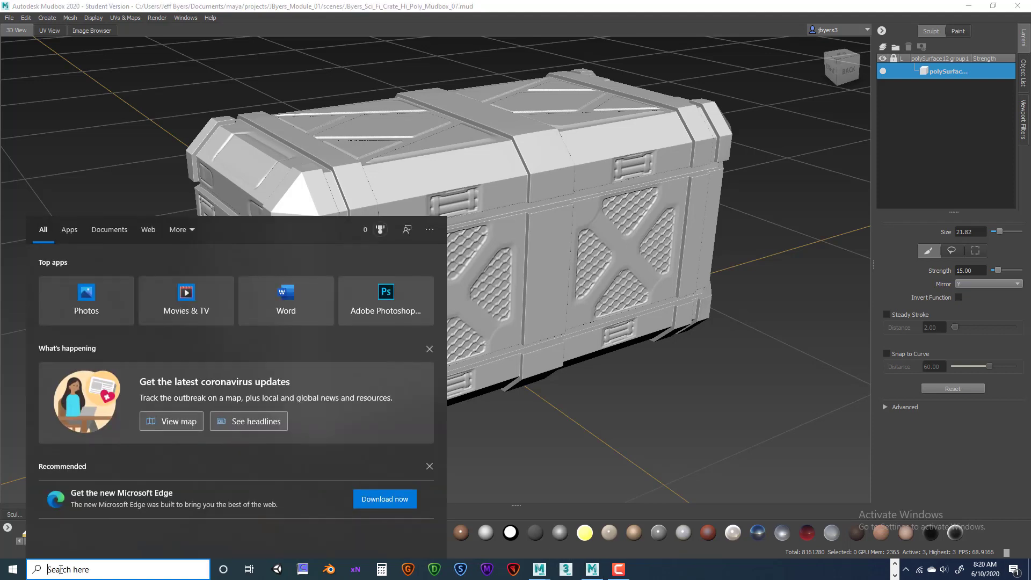
type("snip")
left_click(80, 286)
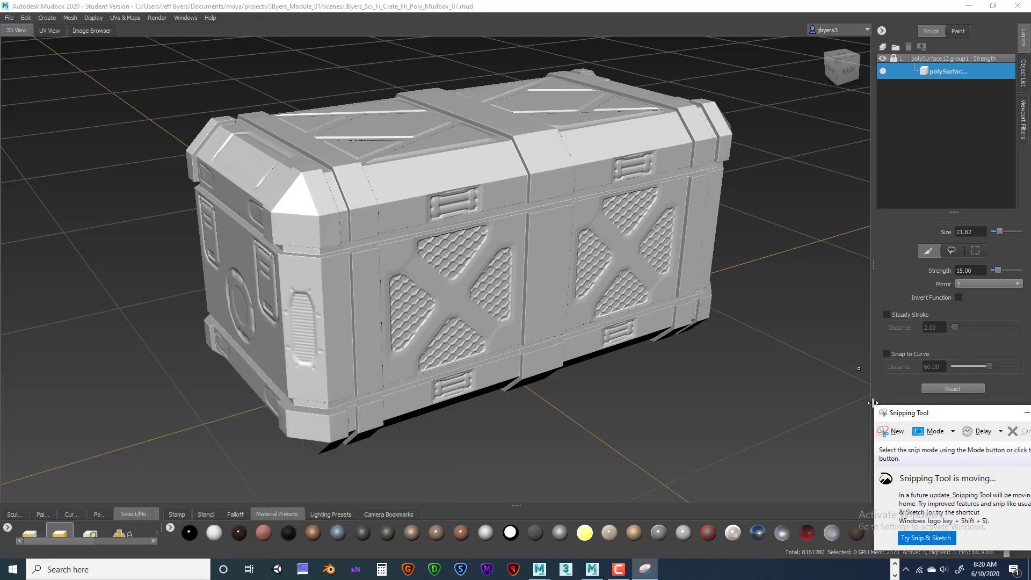
left_click(953, 431)
left_click(920, 461)
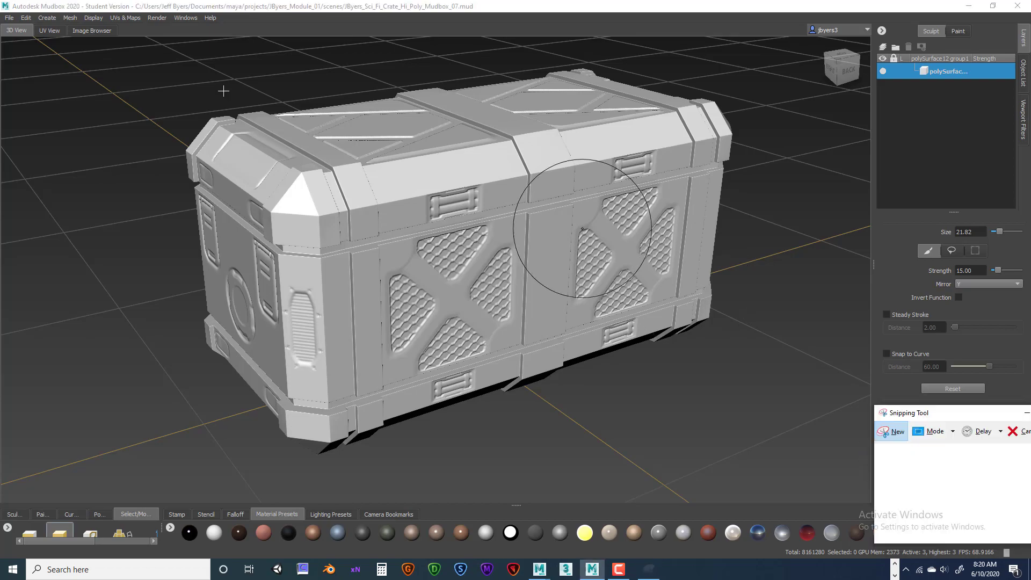
left_click_drag(119, 46, 792, 493)
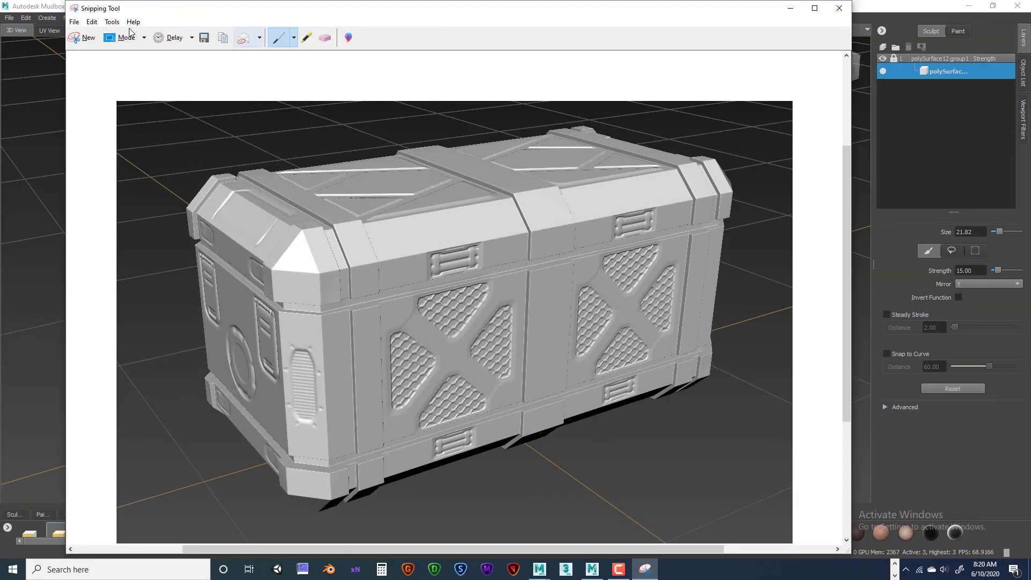
Save the snip as a JPEG on the Desktop, reusing the front MudBox screenshot's name with Back replacing Front, and close the Snipping Tool
left_click(74, 22)
left_click(92, 50)
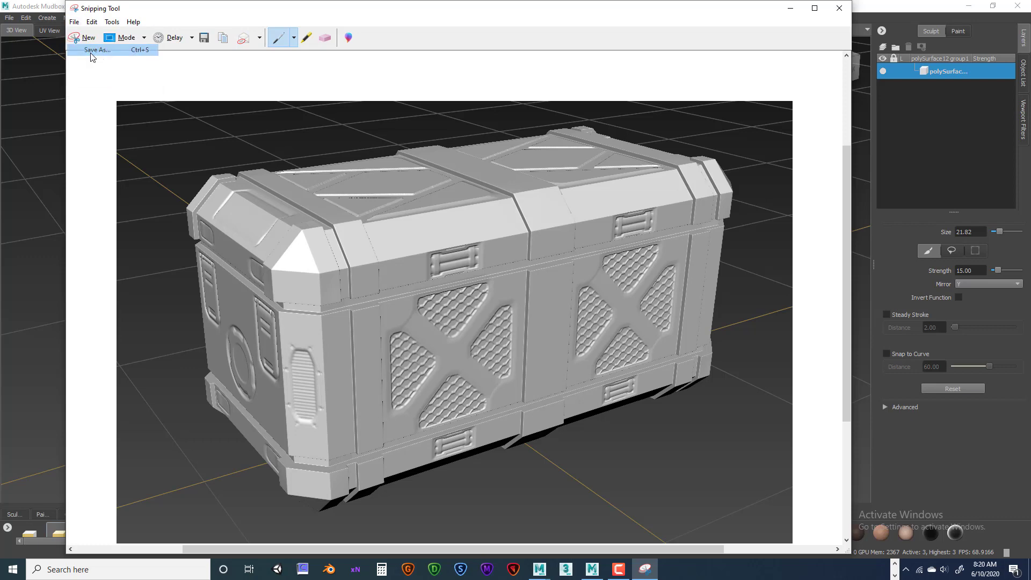
scroll(277, 198, "down", 3)
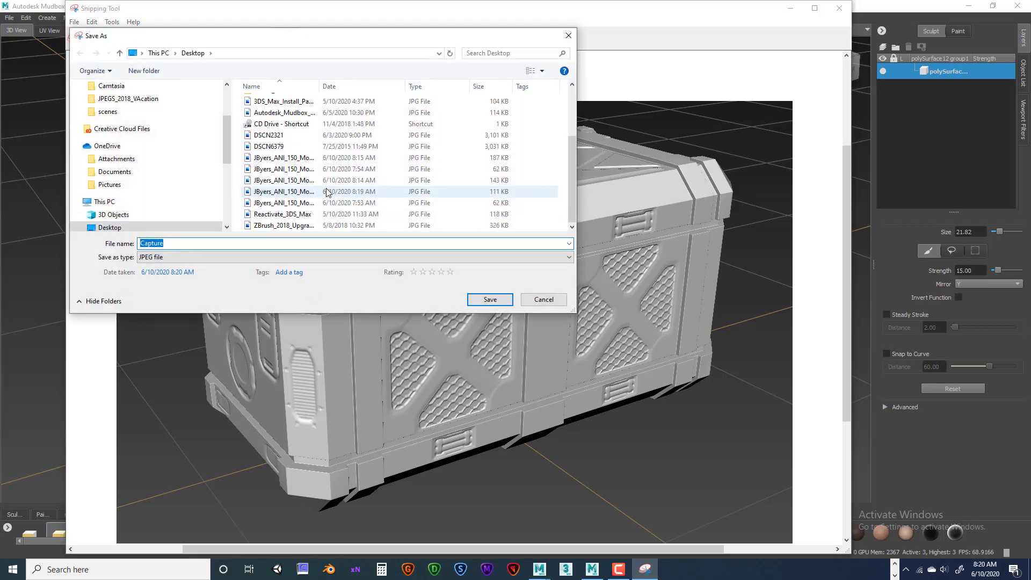
left_click(294, 205)
left_click(249, 245)
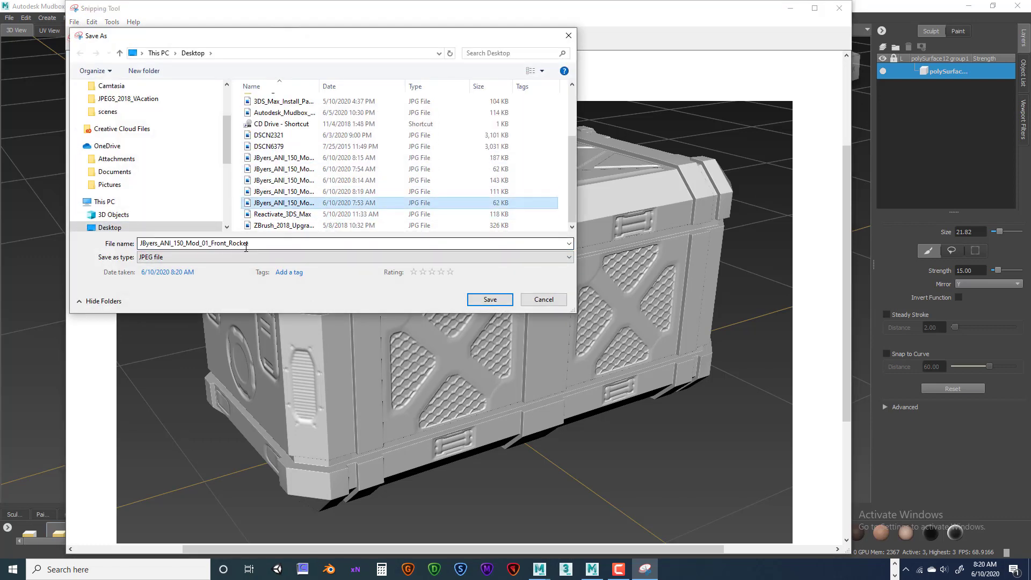
left_click(293, 191)
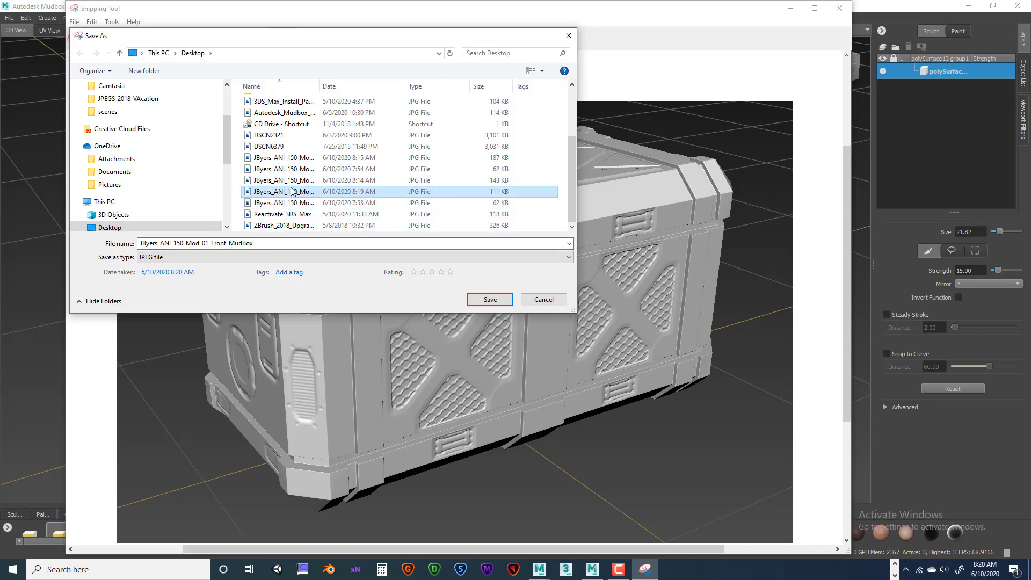
left_click(211, 243)
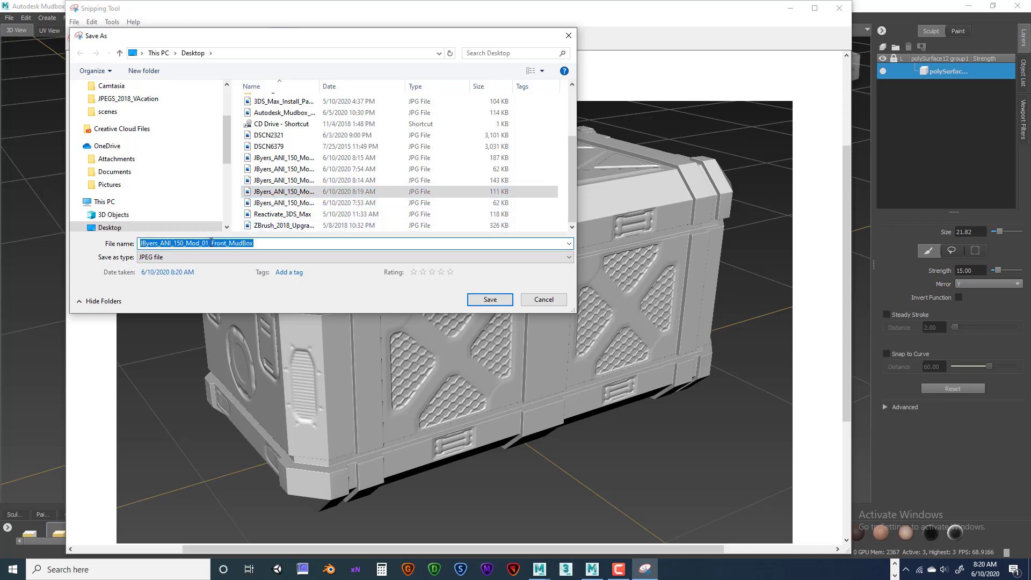
left_click(211, 243)
left_click_drag(212, 243, 227, 242)
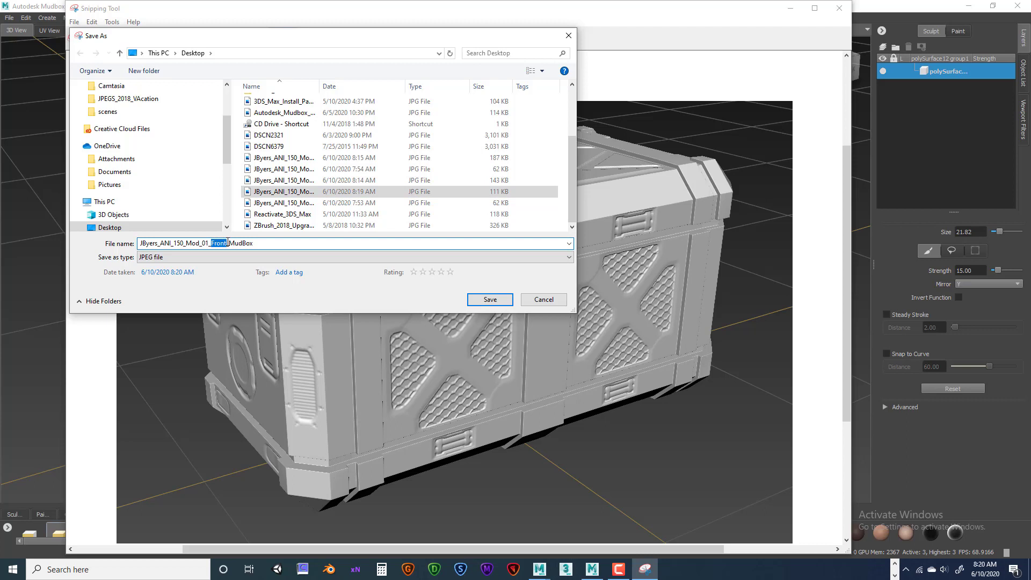
type("Bacj")
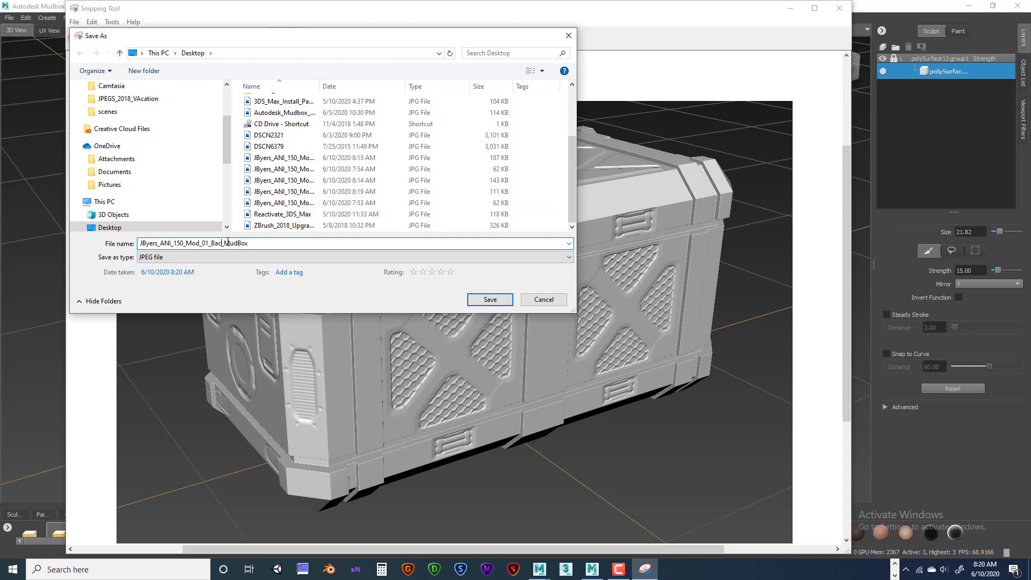
key("BackSpace")
type("k")
left_click(496, 298)
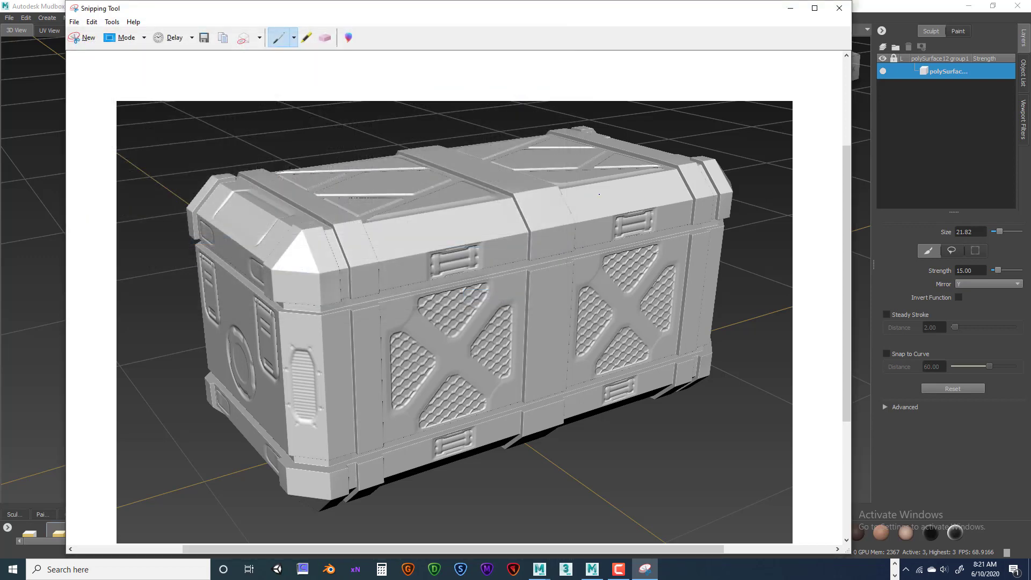
left_click(839, 8)
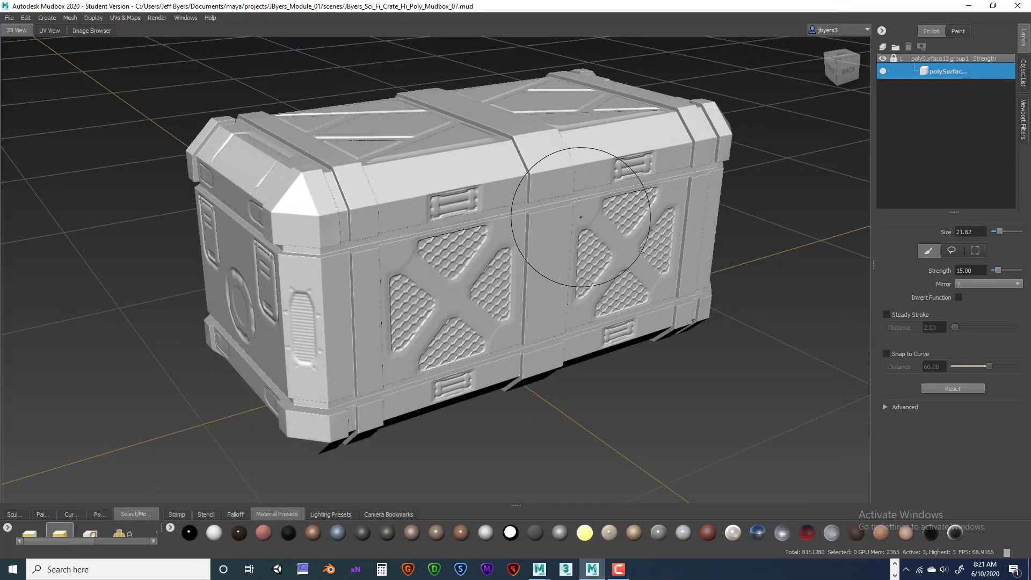
Switch to Maya and save the crate scene to the Desktop as Maya Binary, replacing everything after Mod_01_ in its file name with FIN
left_click_drag(527, 286, 741, 317)
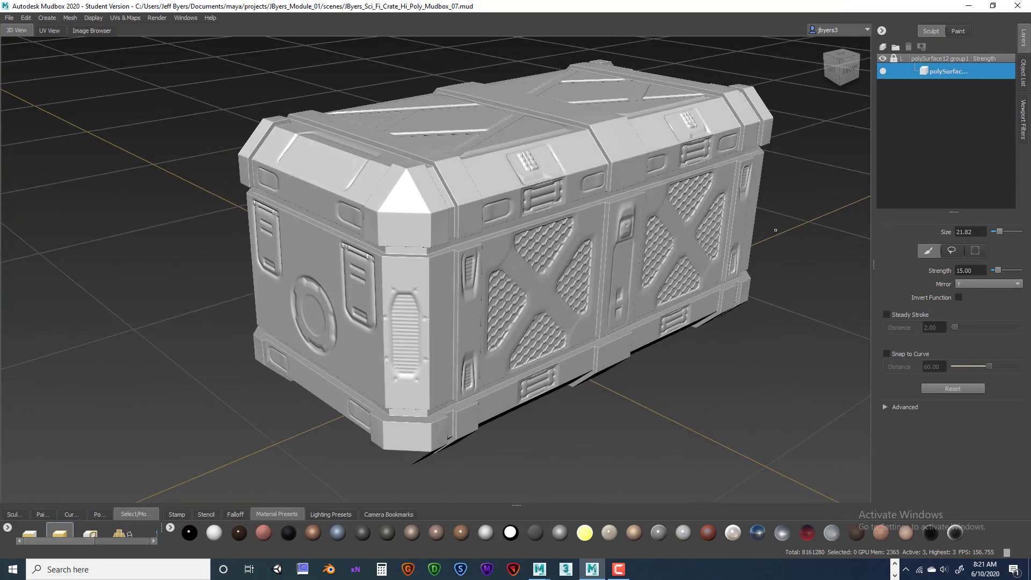
left_click(970, 6)
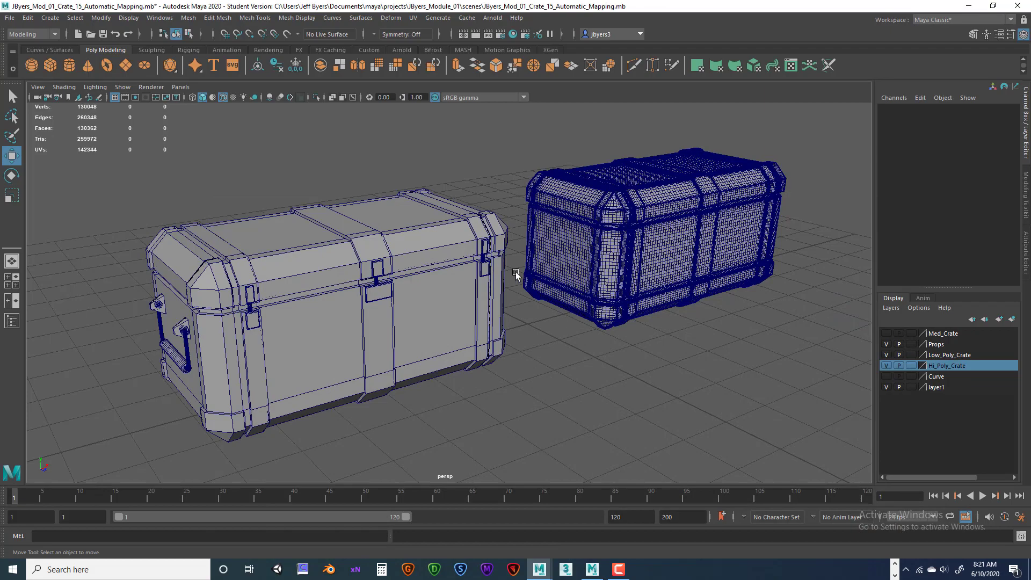
mouse_move(517, 266)
left_mouse_down()
mouse_move(527, 260)
mouse_move(540, 274)
mouse_move(511, 253)
left_mouse_up()
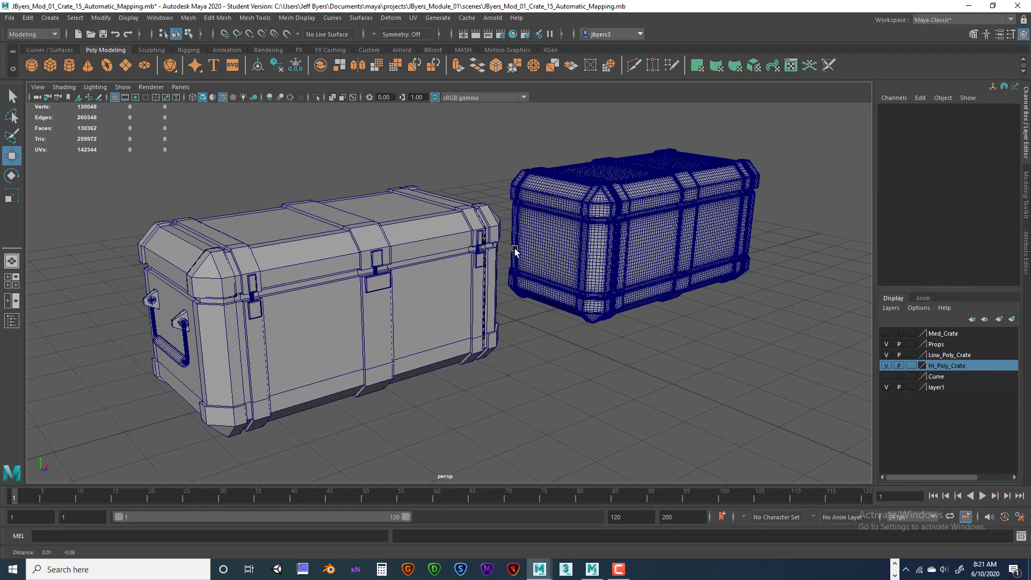
left_click(11, 19)
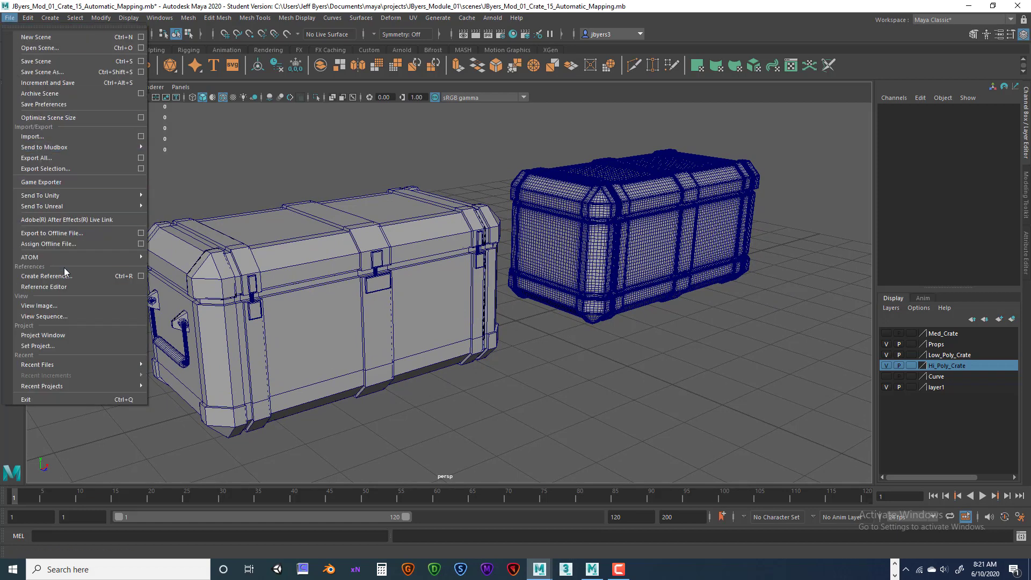
left_click(43, 72)
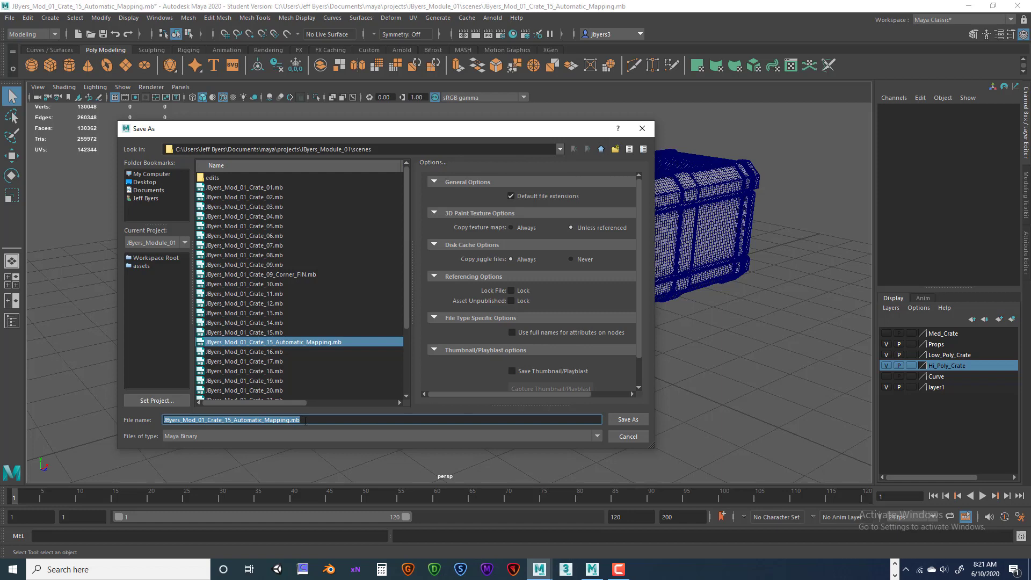
left_click(229, 421)
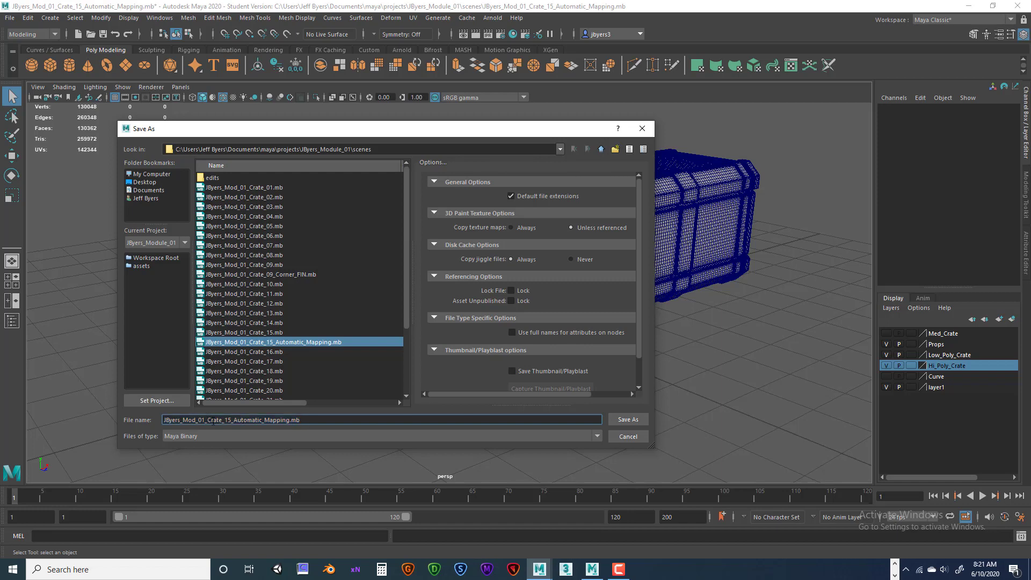
left_click_drag(208, 420, 328, 417)
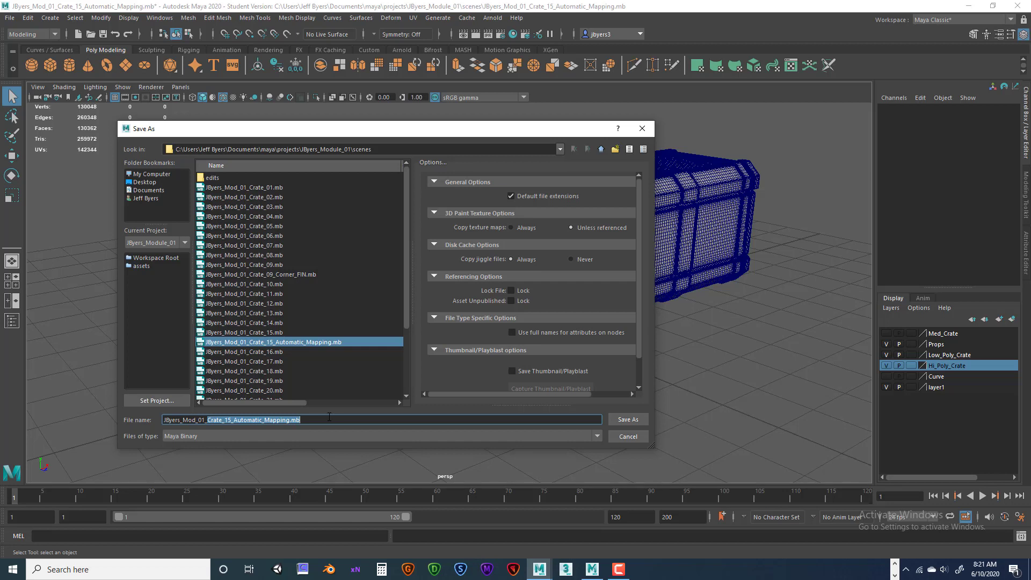
type("FIN")
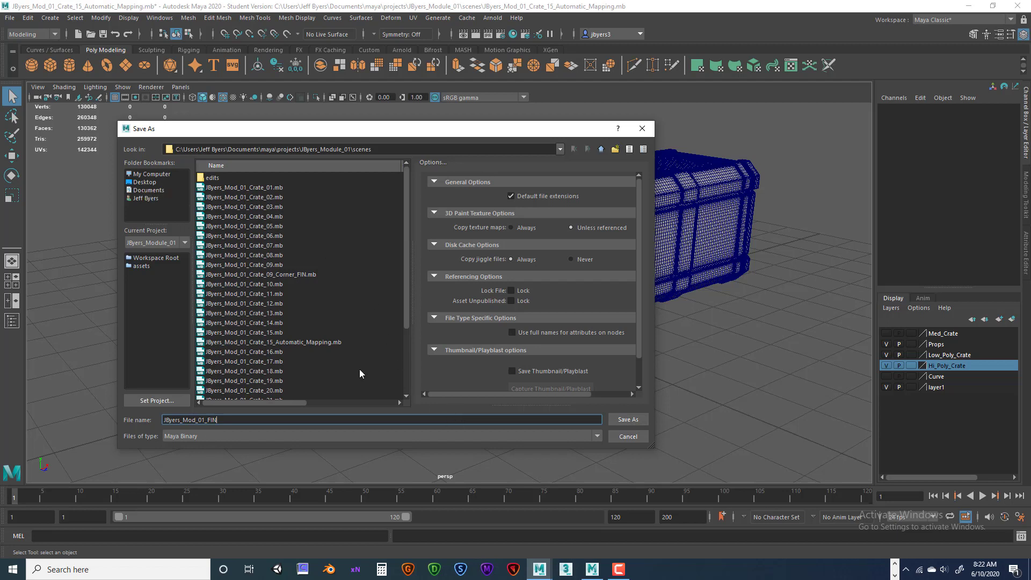
left_click(153, 183)
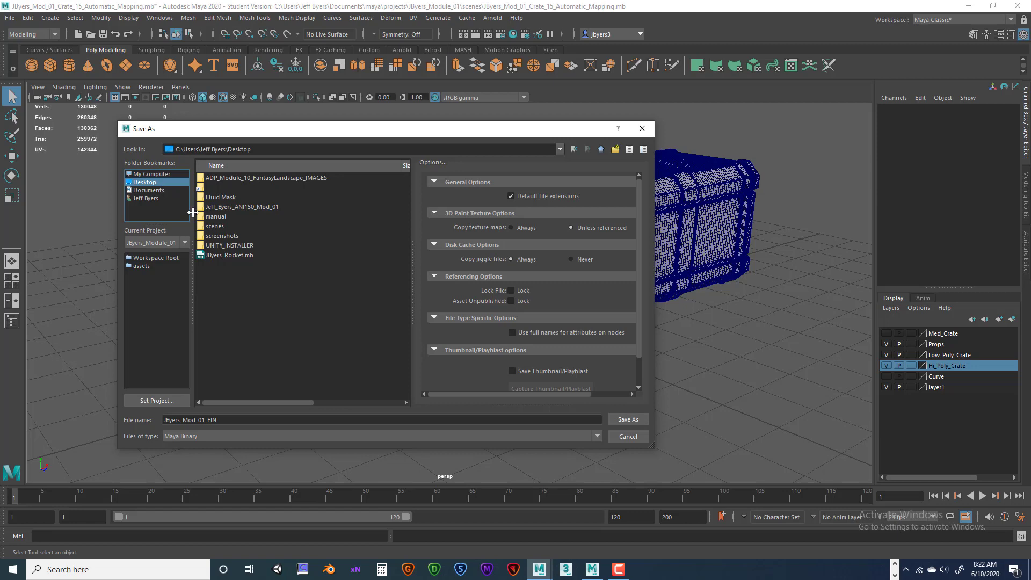
left_click(628, 424)
left_click(497, 297)
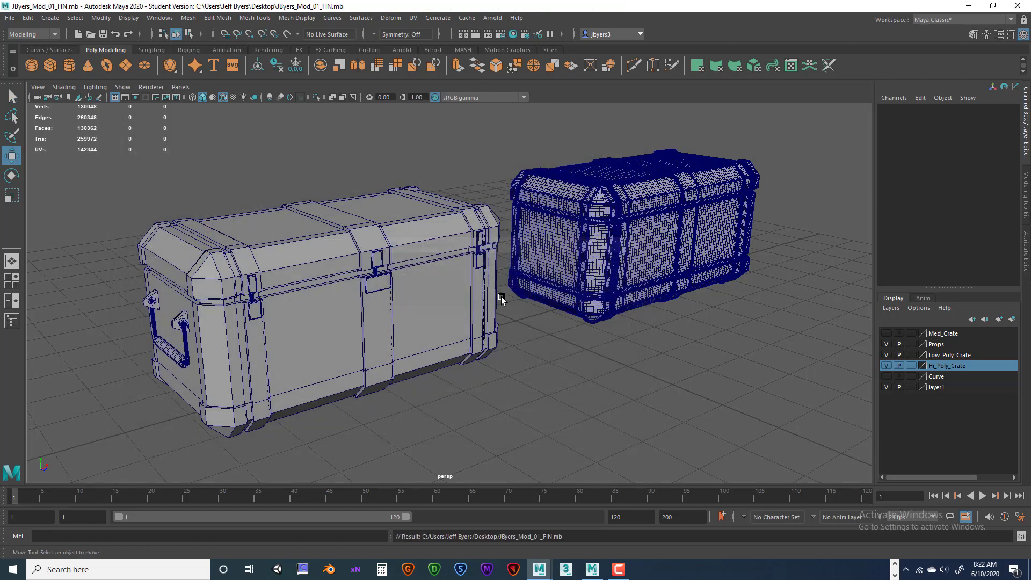
Check which file types Save Scene As offers for the crate scene and leave the dialog without saving
left_click(11, 18)
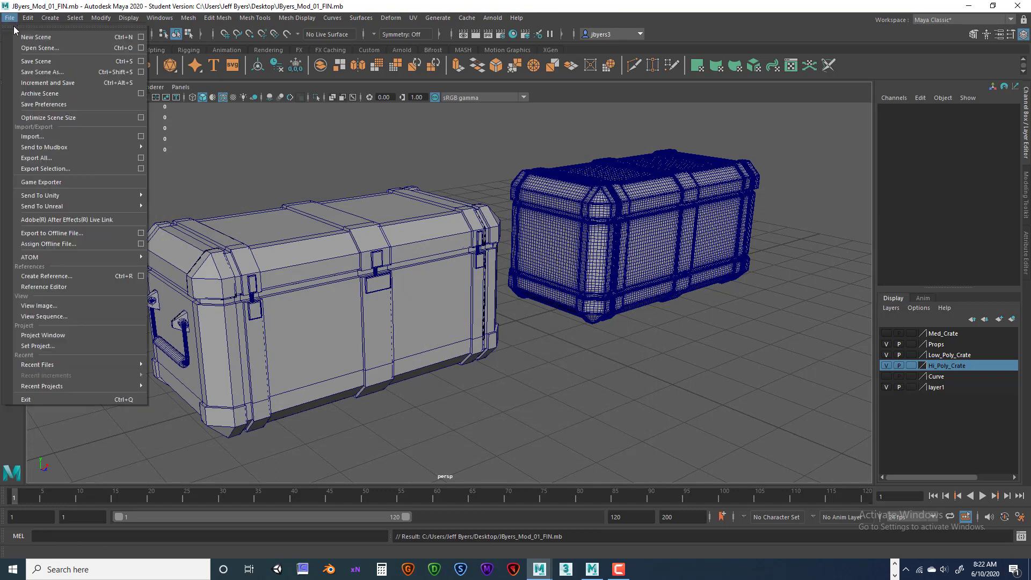
left_click(43, 72)
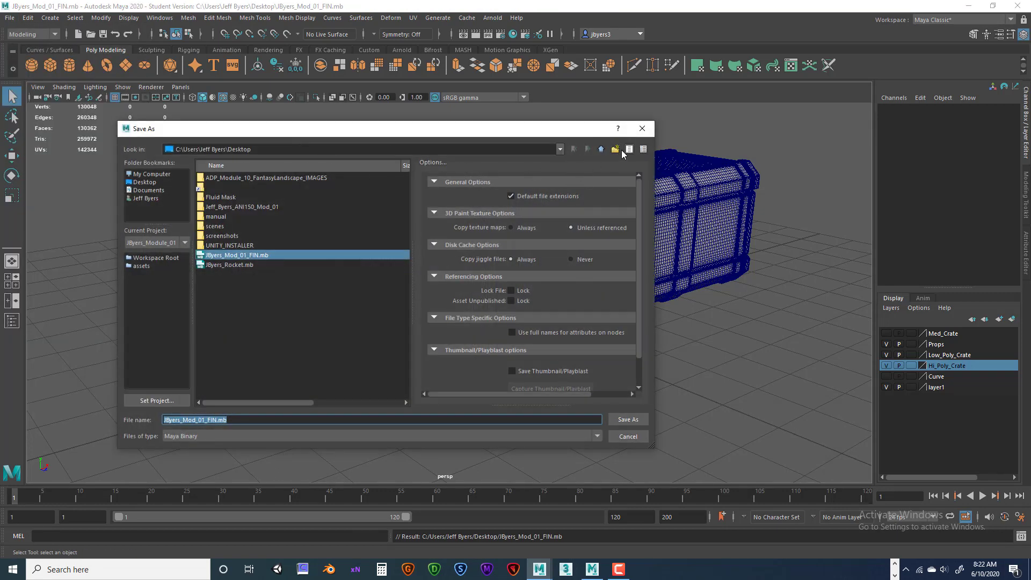
left_click(597, 435)
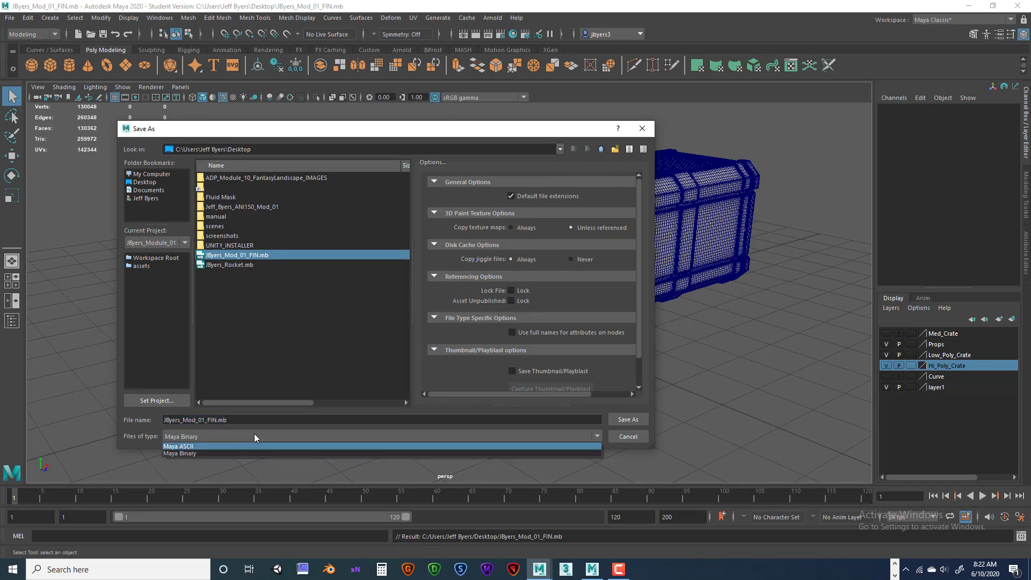
left_click(369, 350)
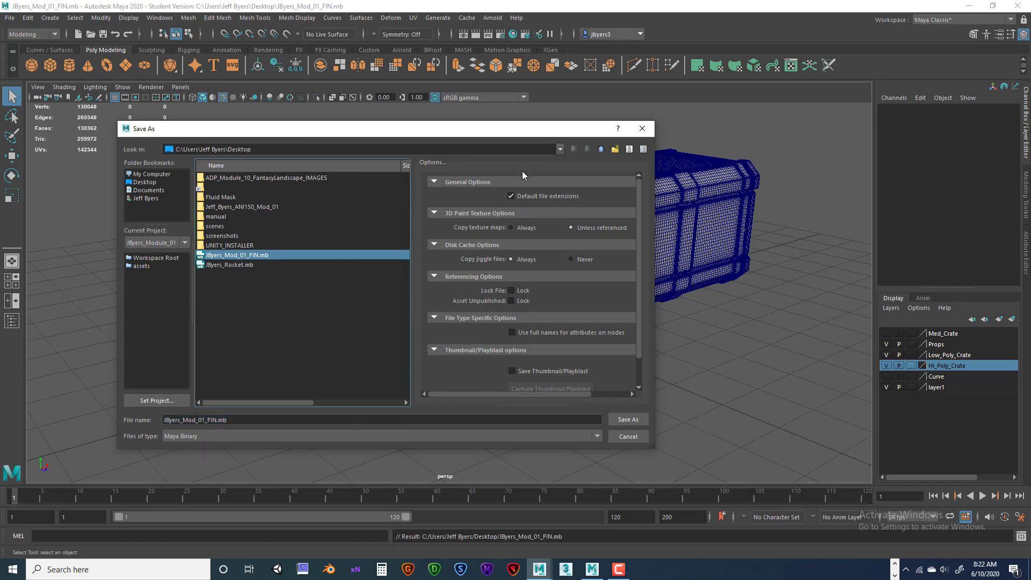
left_click(642, 129)
key("w")
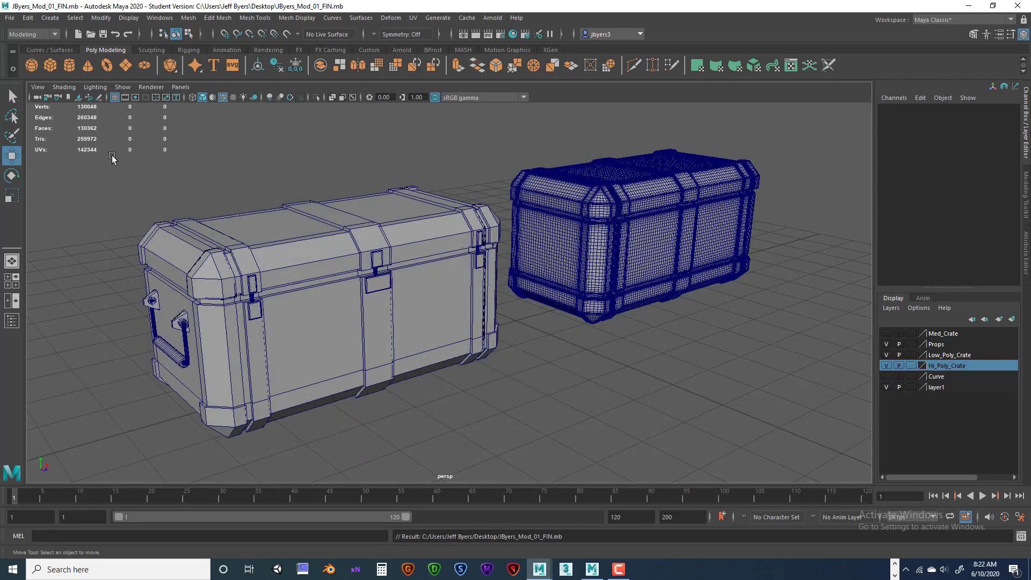
left_click(10, 18)
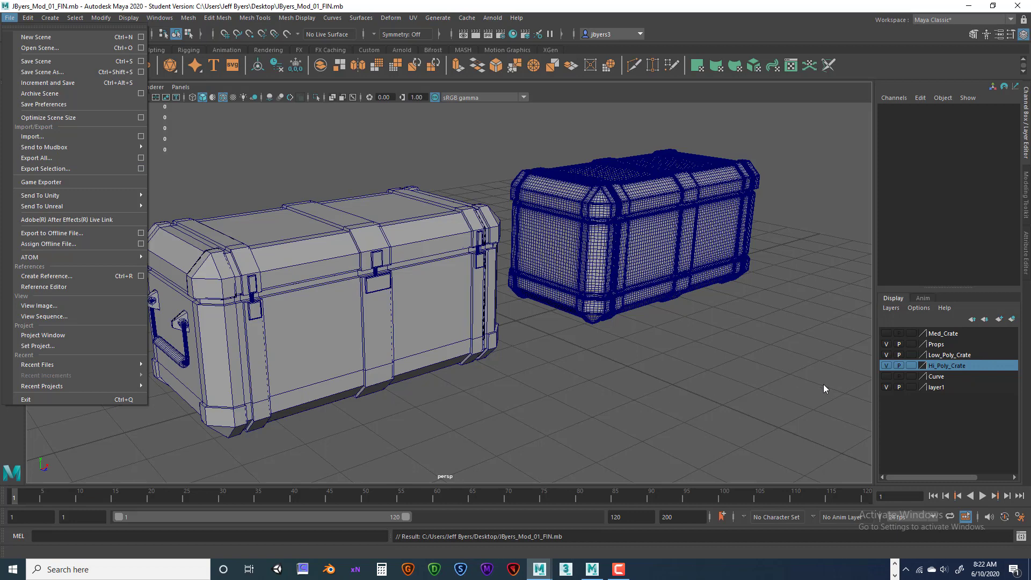
left_click(779, 390)
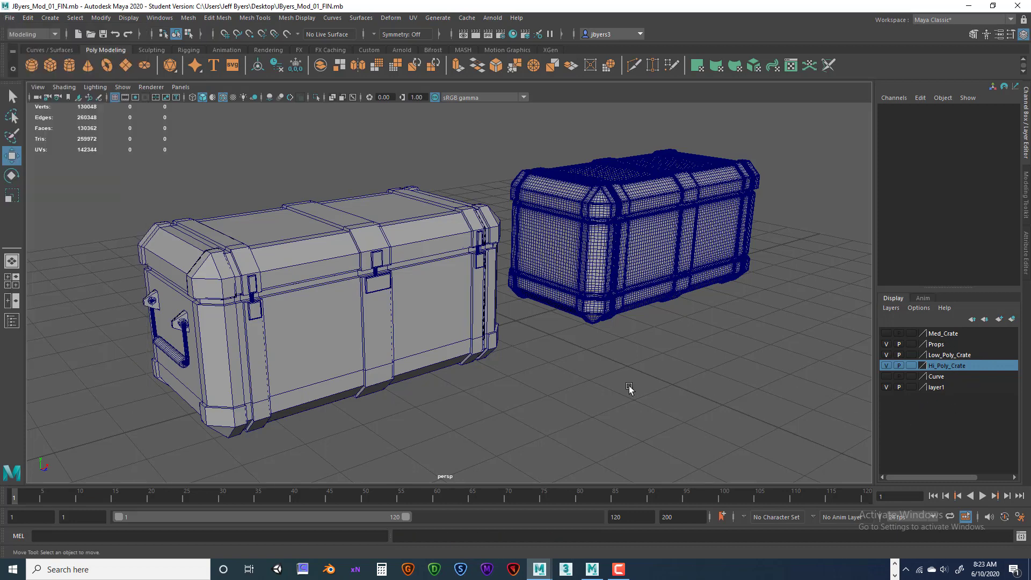
Select both crates with their props and set the Export Selection file type to OBJexport
left_click_drag(103, 115, 818, 467)
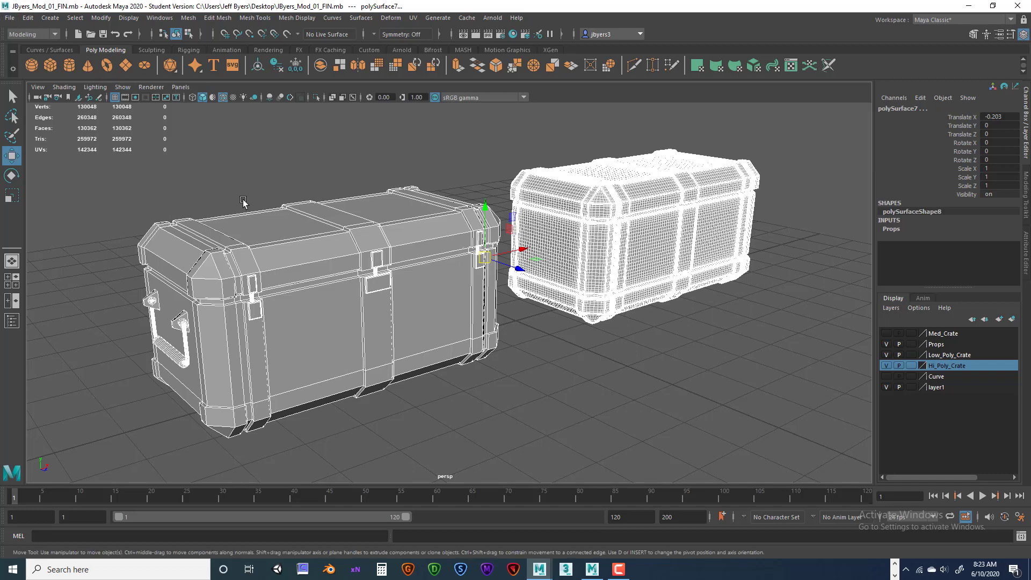
left_click(65, 108)
left_click_drag(65, 108, 814, 465)
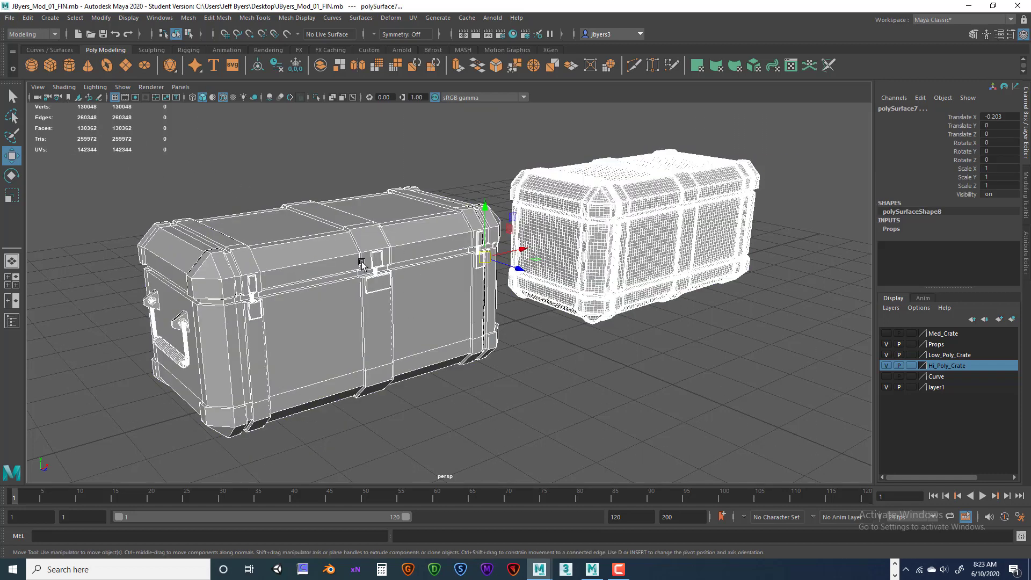
left_click(11, 20)
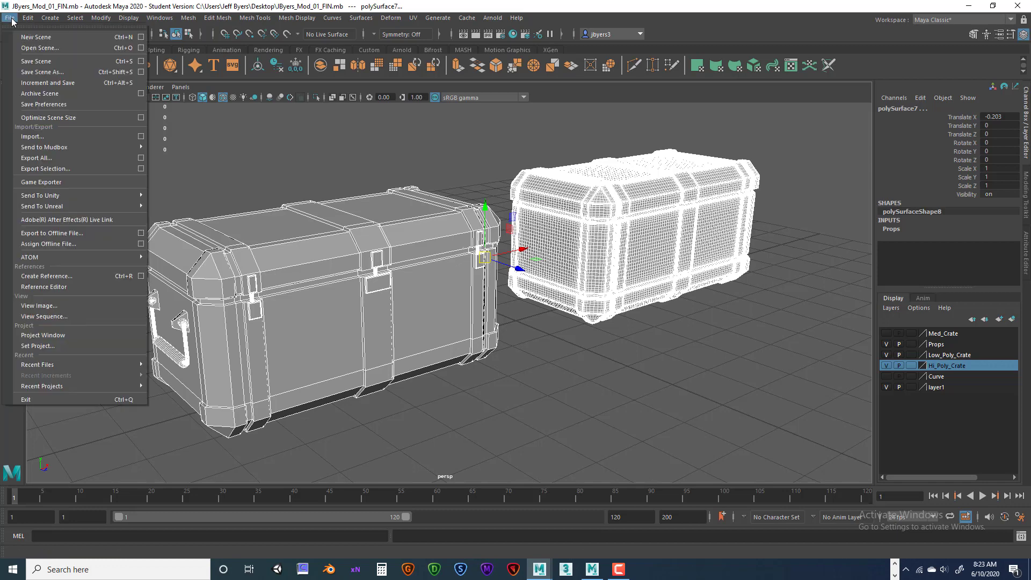
left_click(141, 169)
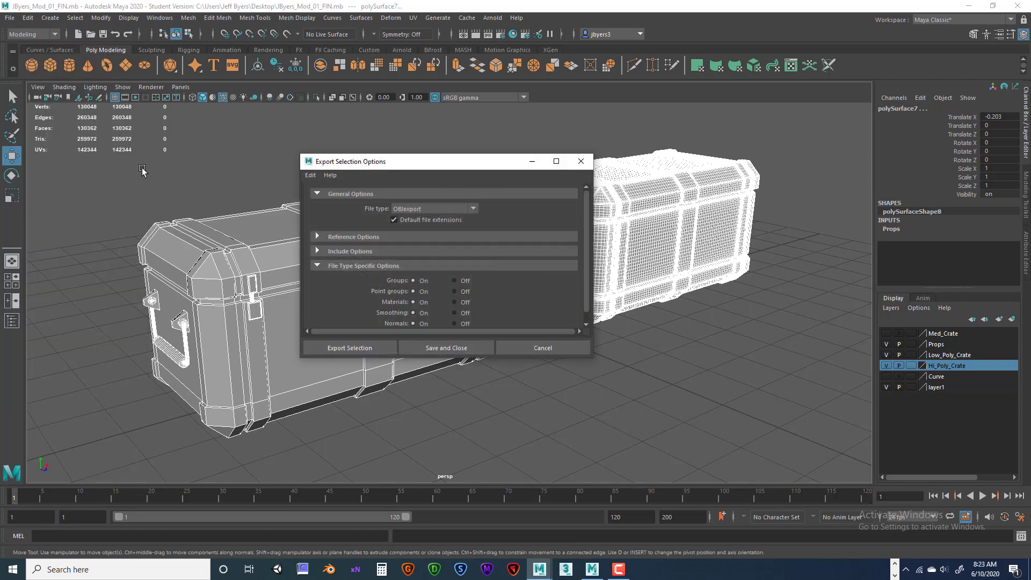
left_click(475, 210)
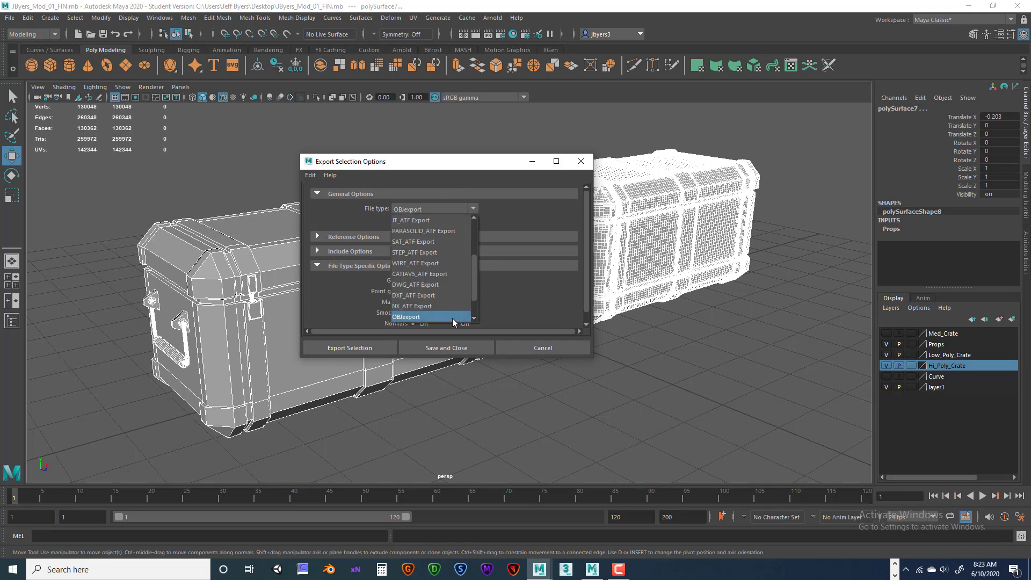
scroll(452, 318, "down", 3)
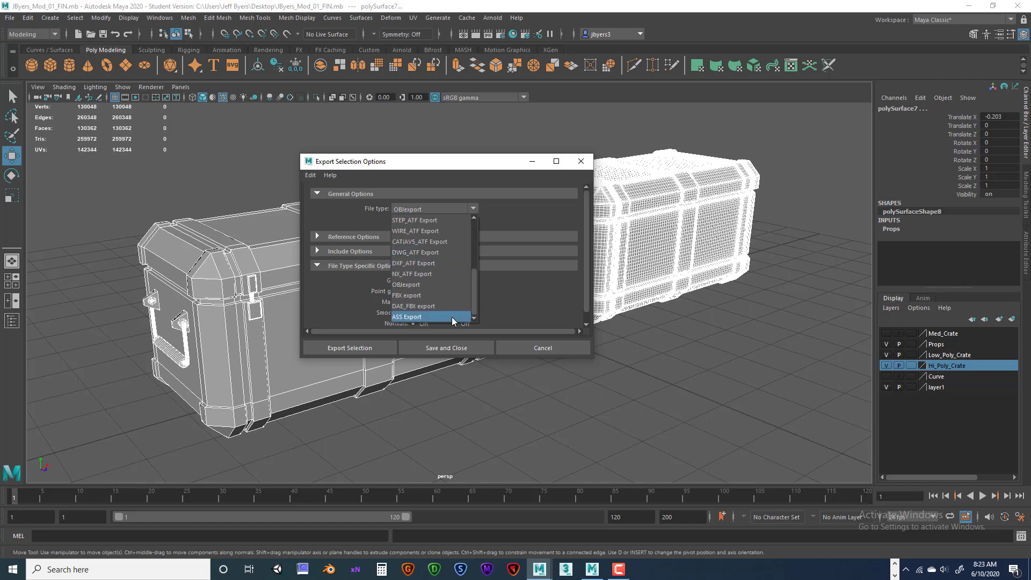
scroll(452, 317, "up", 2)
scroll(453, 317, "down", 2)
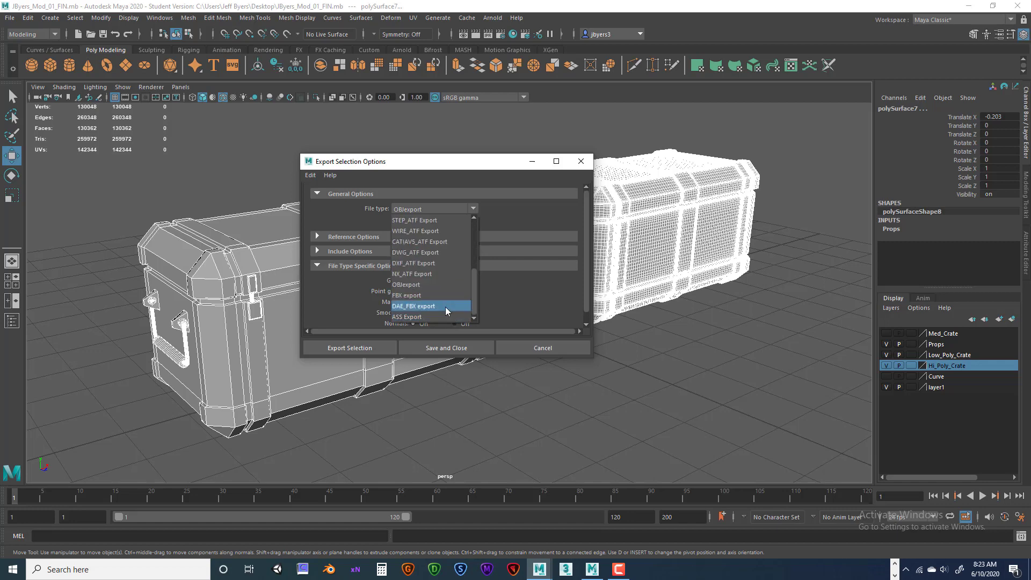
left_click(413, 284)
Export the selected crates as OBJexport to the Desktop, naming the file with the author's name followed by _Mod_01_Crate_FIN
scroll(424, 292, "down", 1)
scroll(430, 285, "up", 1)
left_click(381, 346)
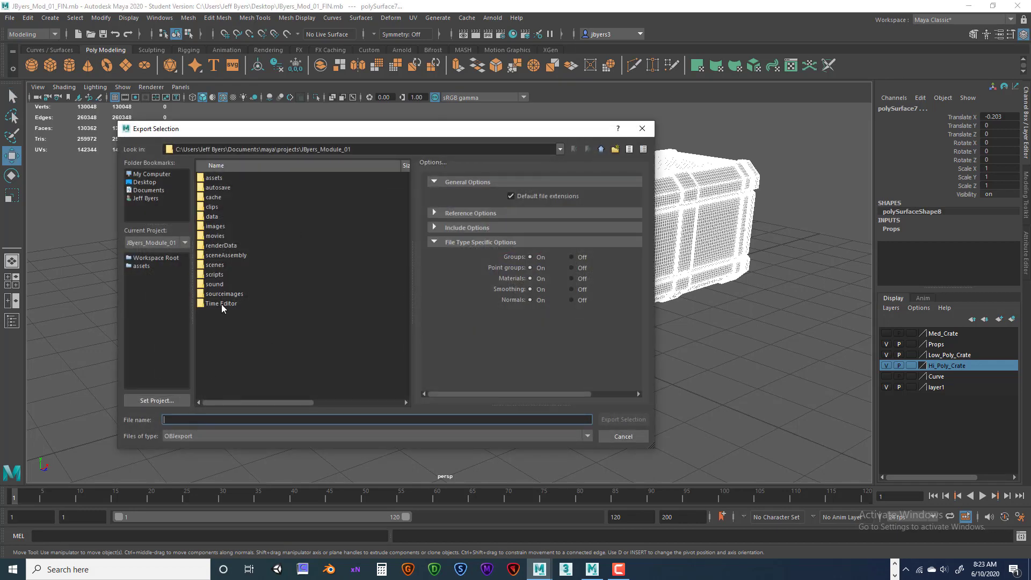
left_click(143, 183)
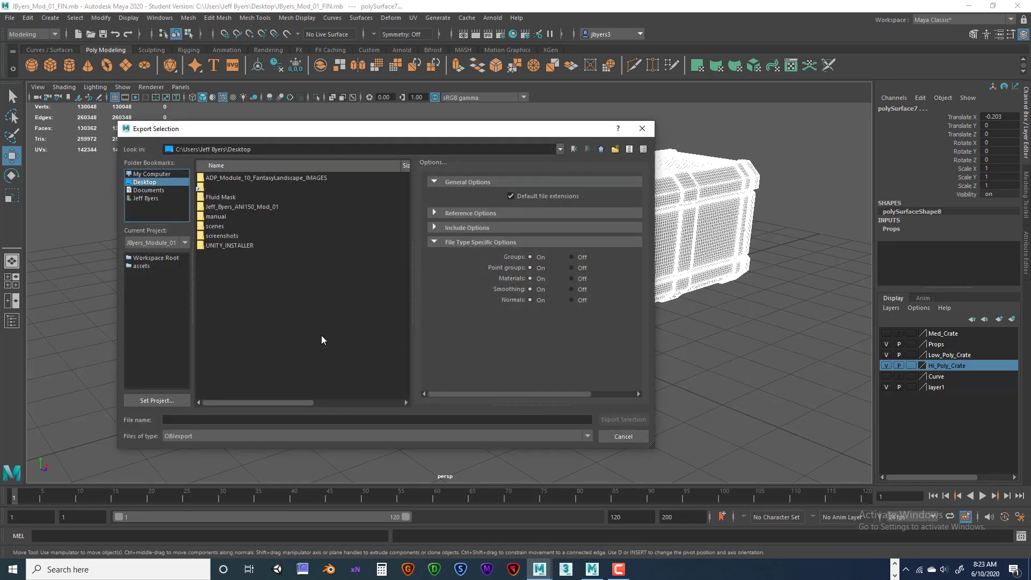
left_click(205, 419)
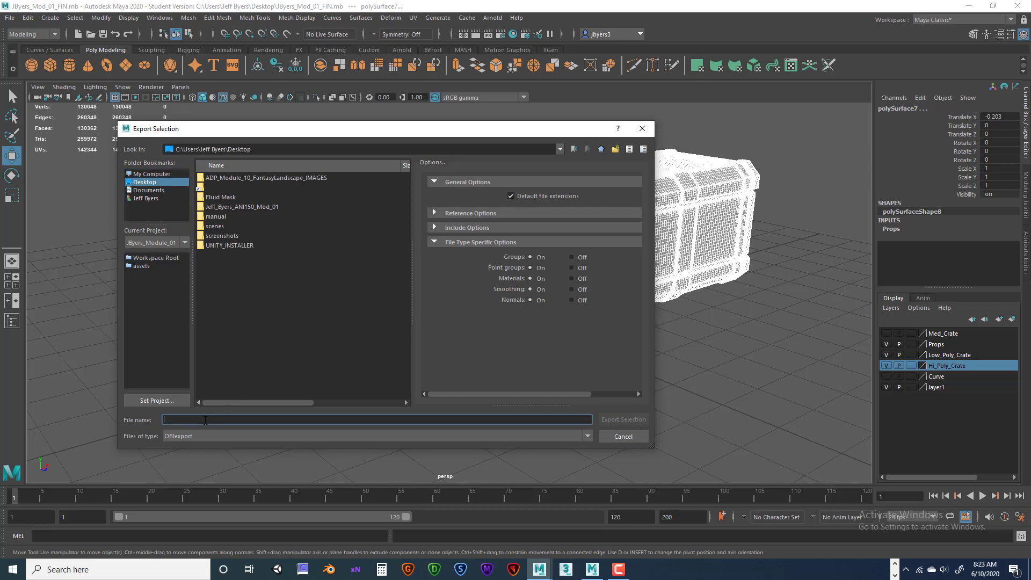
type("JByers")
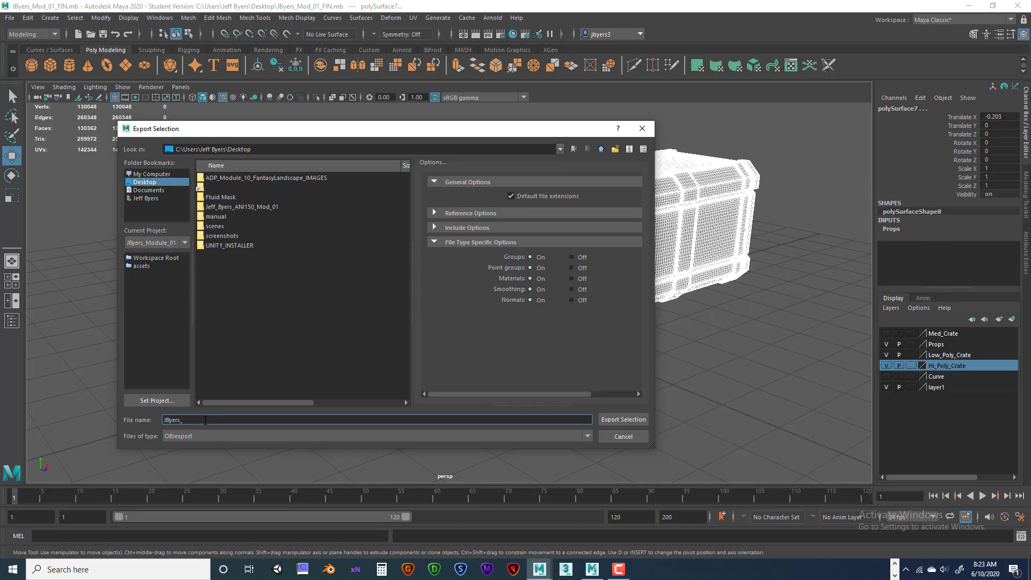
type("_Mod_01_Crate_F")
type("IN")
left_click_drag(235, 419, 159, 422)
left_click_drag(182, 420, 156, 420)
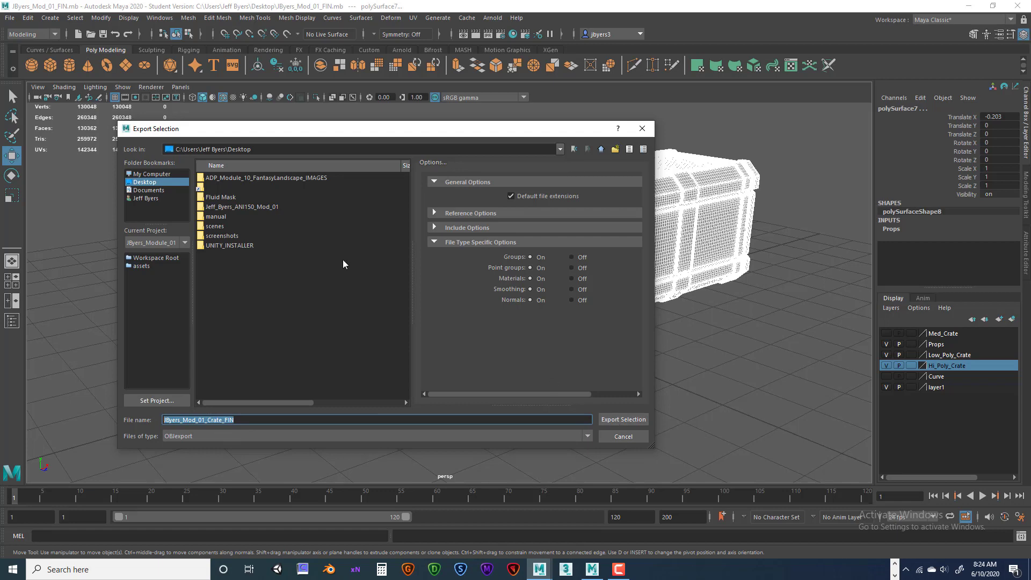
left_click(623, 419)
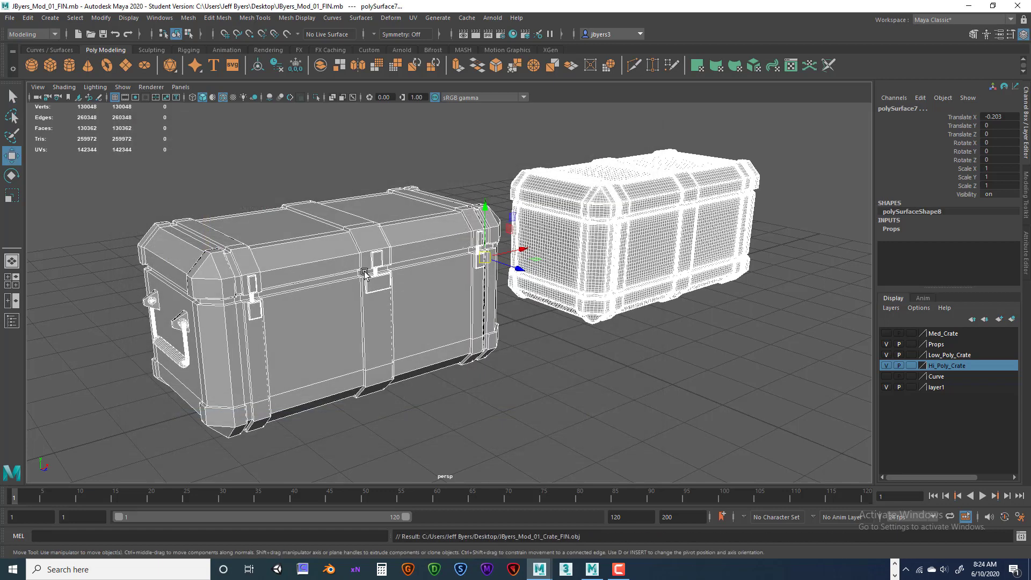
Reopen the Export Selection options for the crates and set the file type to FBX export
left_click(9, 18)
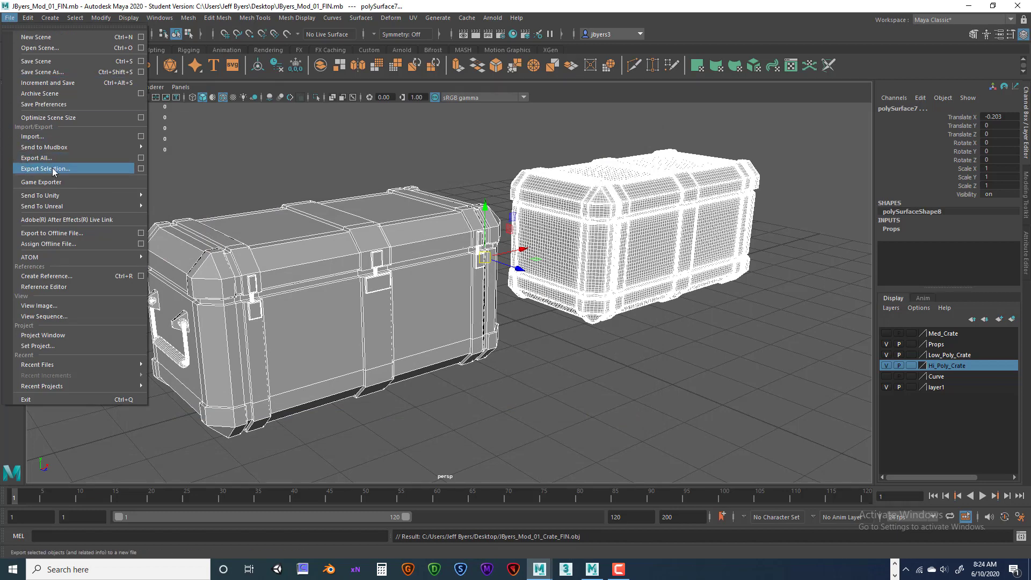
left_click(141, 168)
left_click(473, 207)
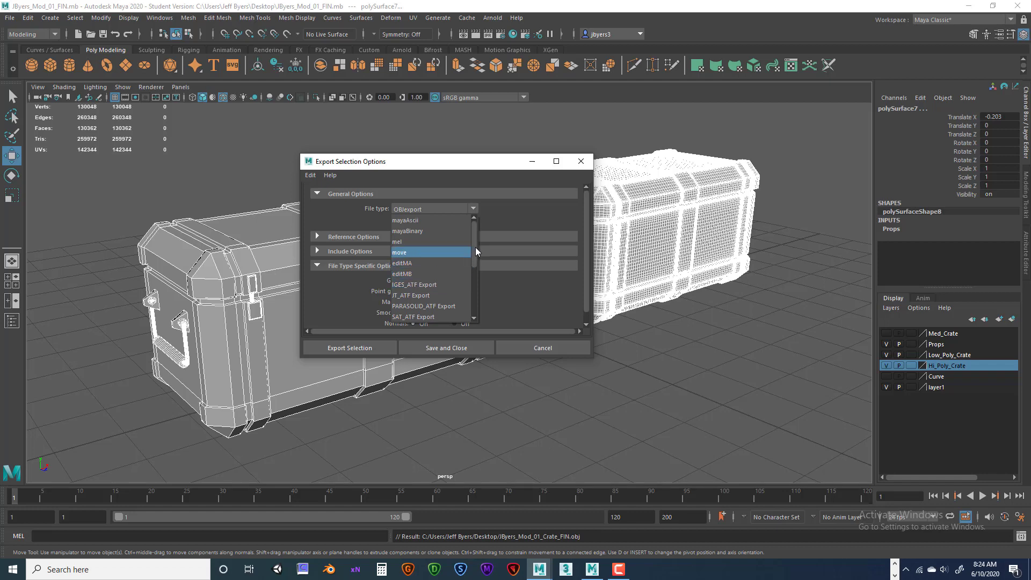
left_click_drag(475, 251, 478, 302)
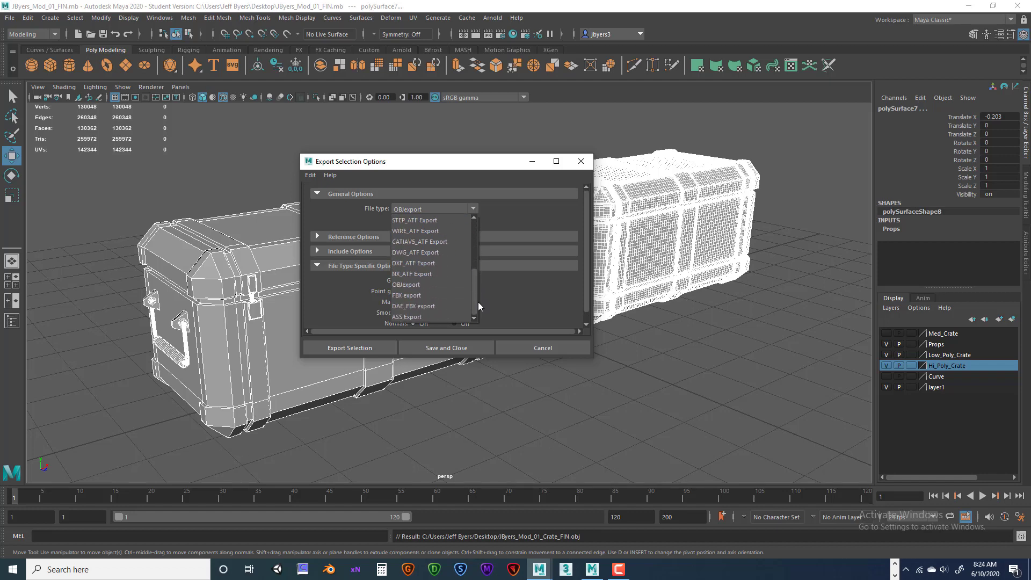
left_click(431, 295)
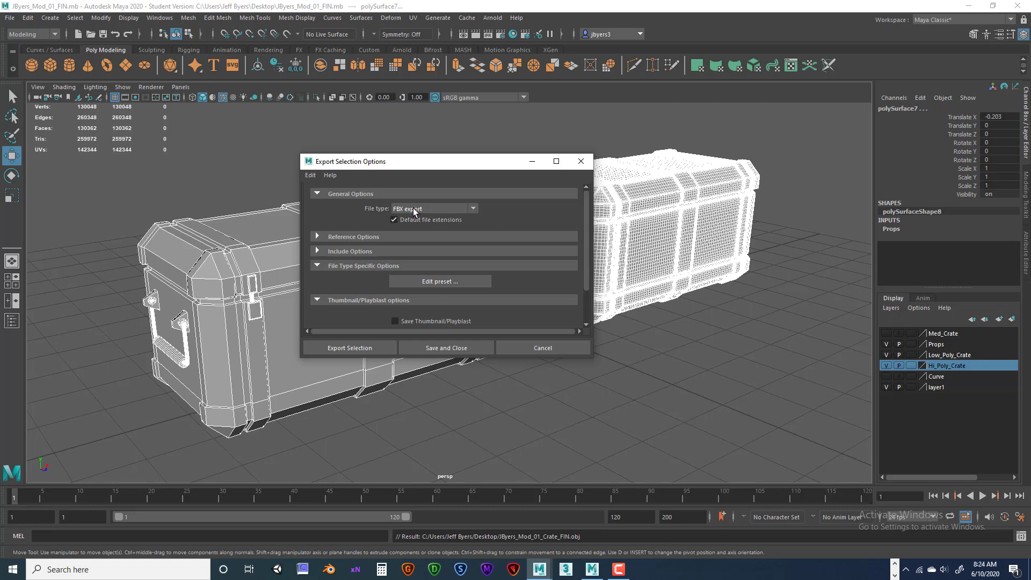
Export the selected crates as FBX to the Desktop, naming the file with the author's name followed by _Mod_01_Crate_FIN
left_click(365, 346)
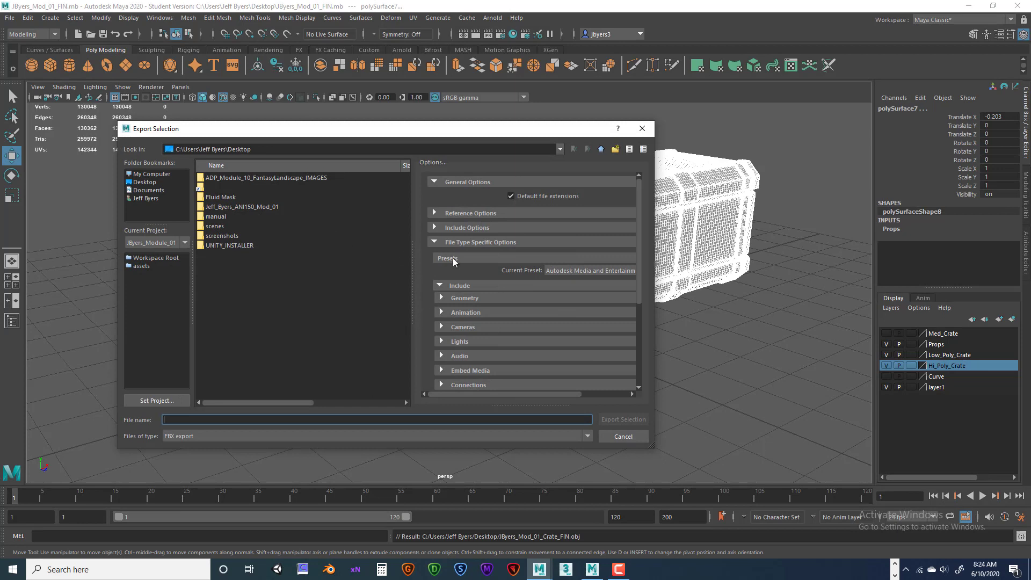
scroll(510, 299, "down", 5)
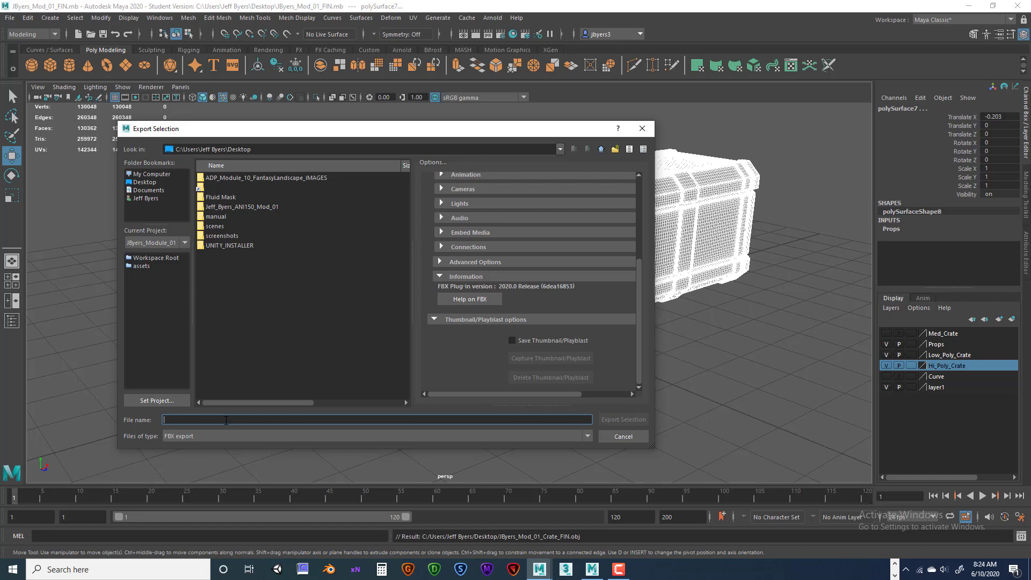
type("JByers_Mod_01_Crate_FIN")
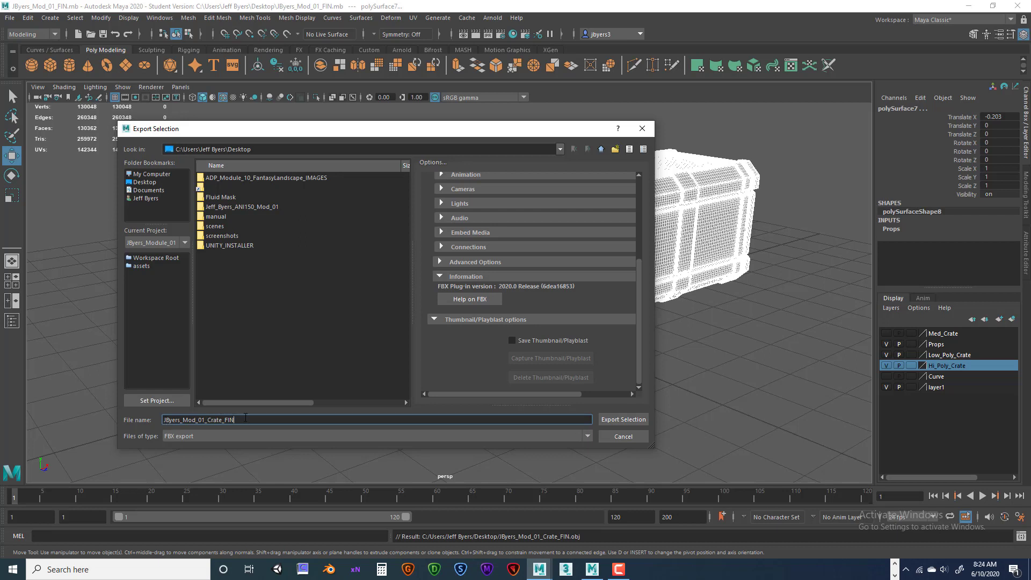
left_click_drag(242, 420, 155, 413)
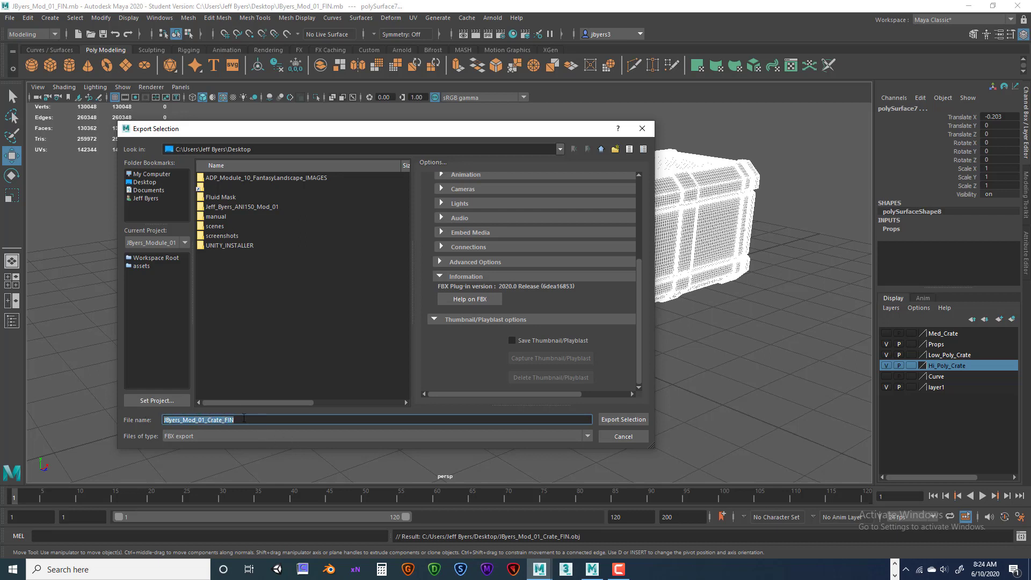
left_click_drag(242, 421, 165, 420)
left_click(236, 419)
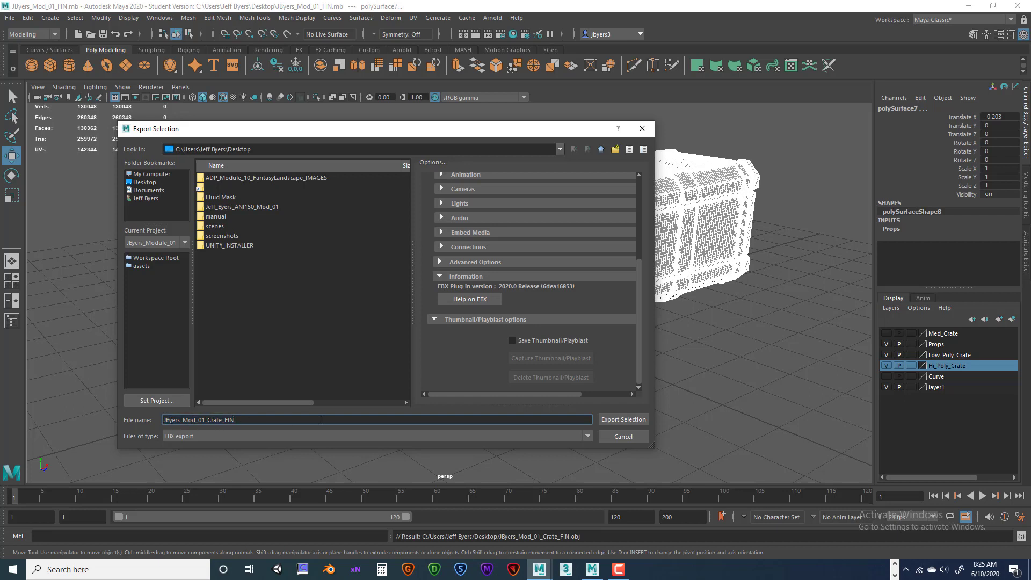
left_click(625, 420)
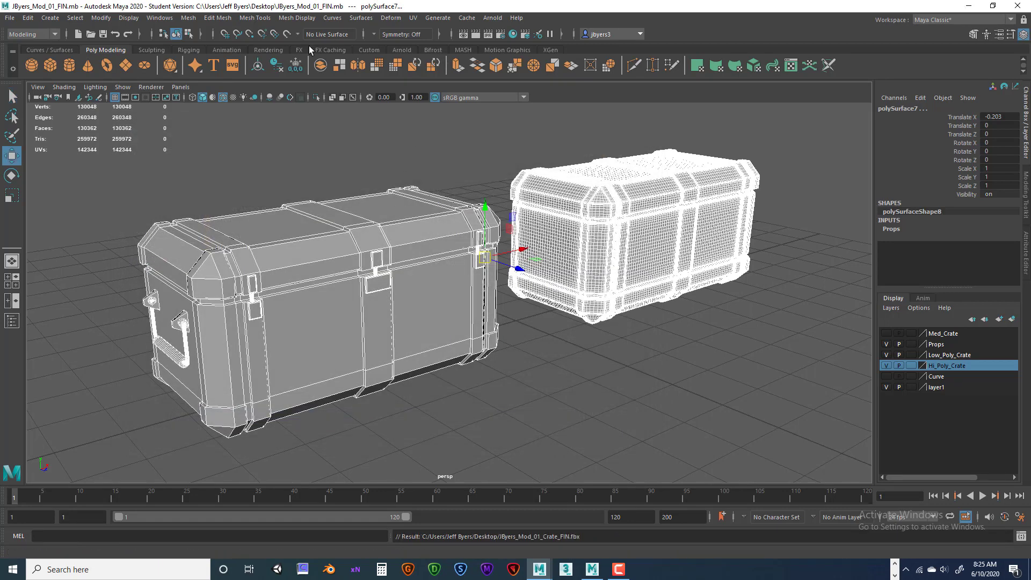
In the Plug-in Manager, set all plug-ins in the Maya2020/bin/plug-ins group to Loaded and Auto load
left_click(11, 17)
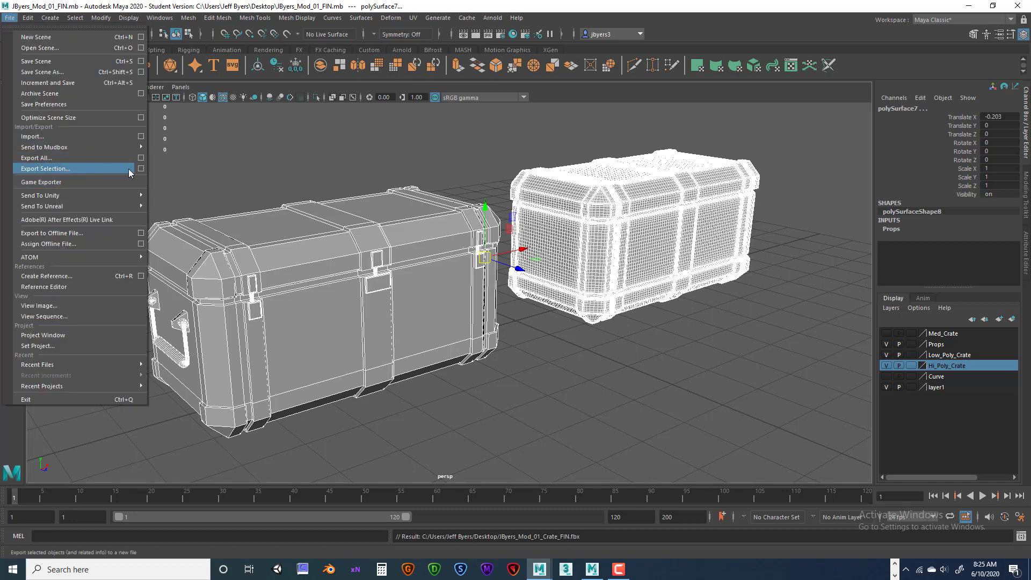
left_click(188, 168)
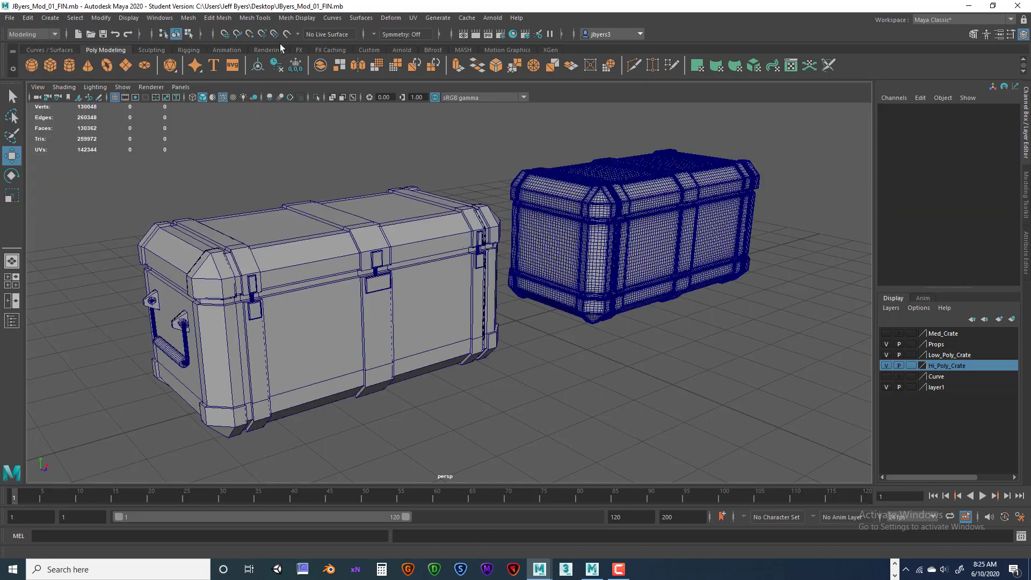
left_click(171, 22)
mouse_move(185, 119)
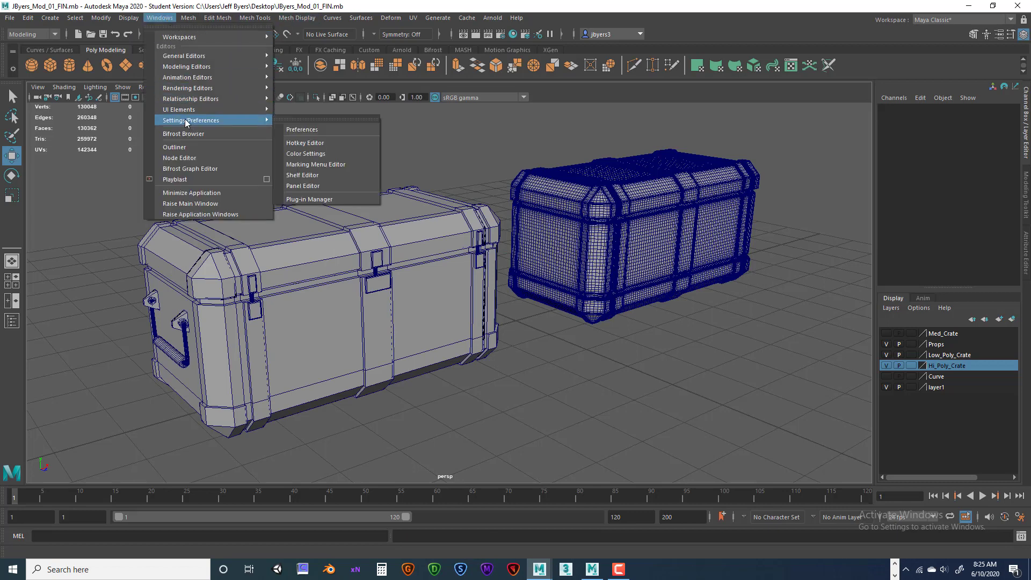
left_click(314, 198)
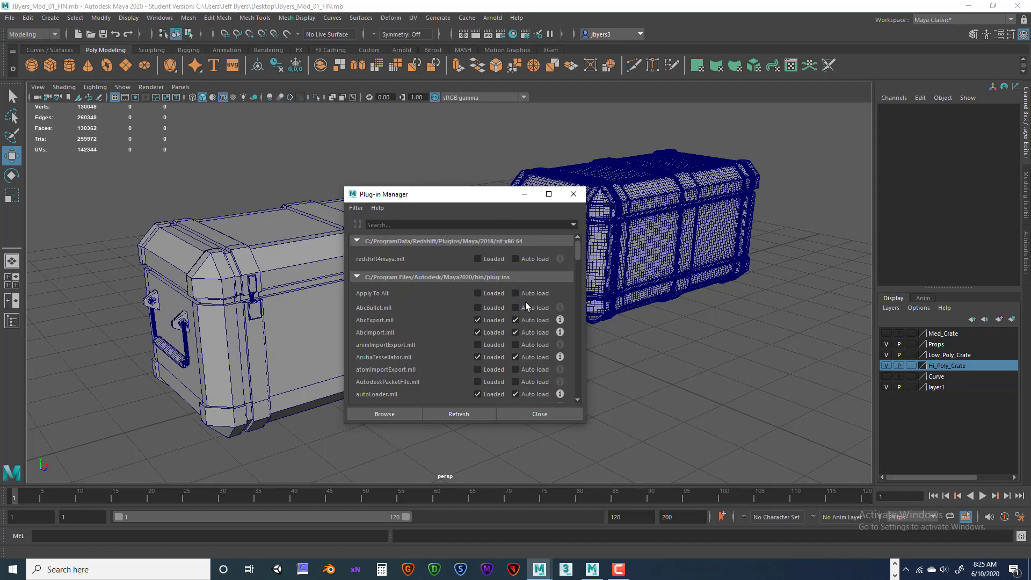
left_click(477, 294)
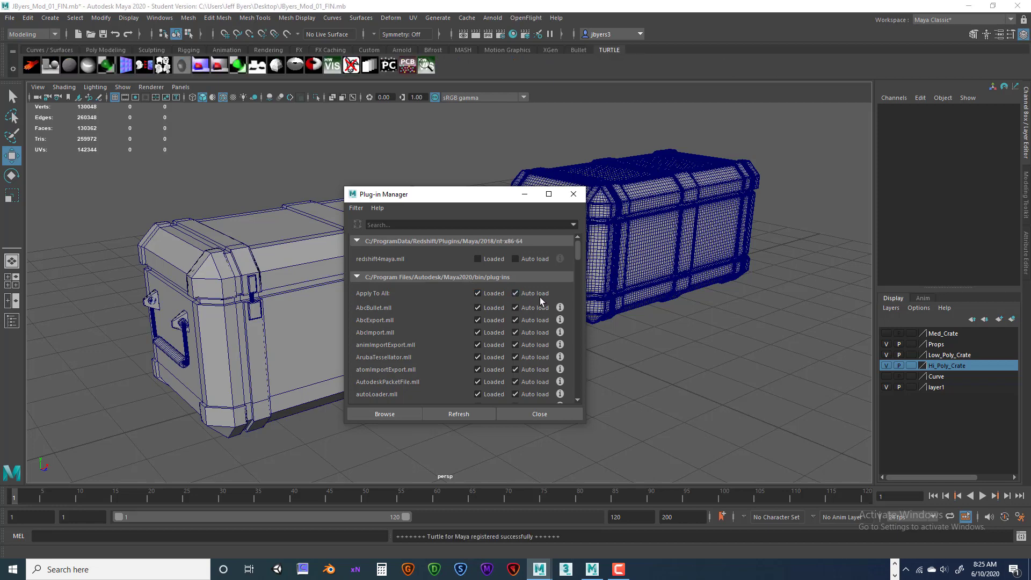
Set all plug-ins in the Substance in Maya/2020/plug-ins group to Loaded and Auto load, and close the Plug-in Manager
scroll(540, 299, "down", 10)
scroll(540, 297, "down", 8)
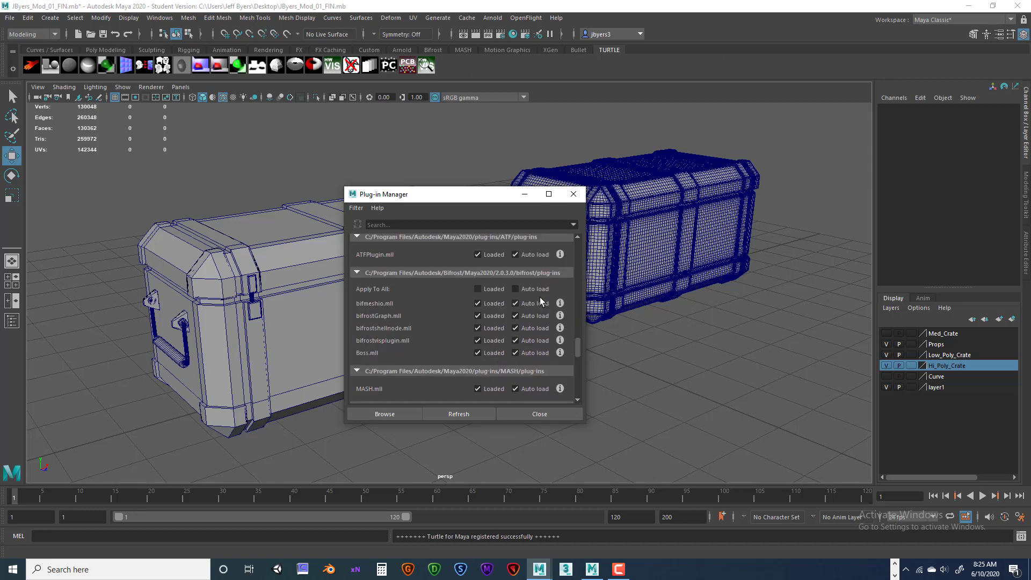
scroll(527, 285, "down", 5)
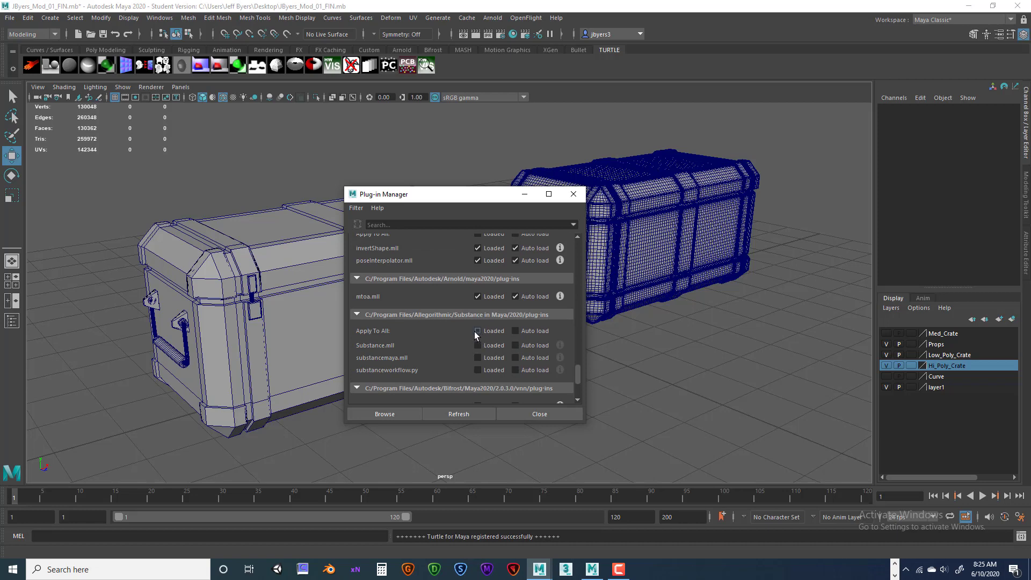
left_click(515, 330)
scroll(543, 327, "down", 4)
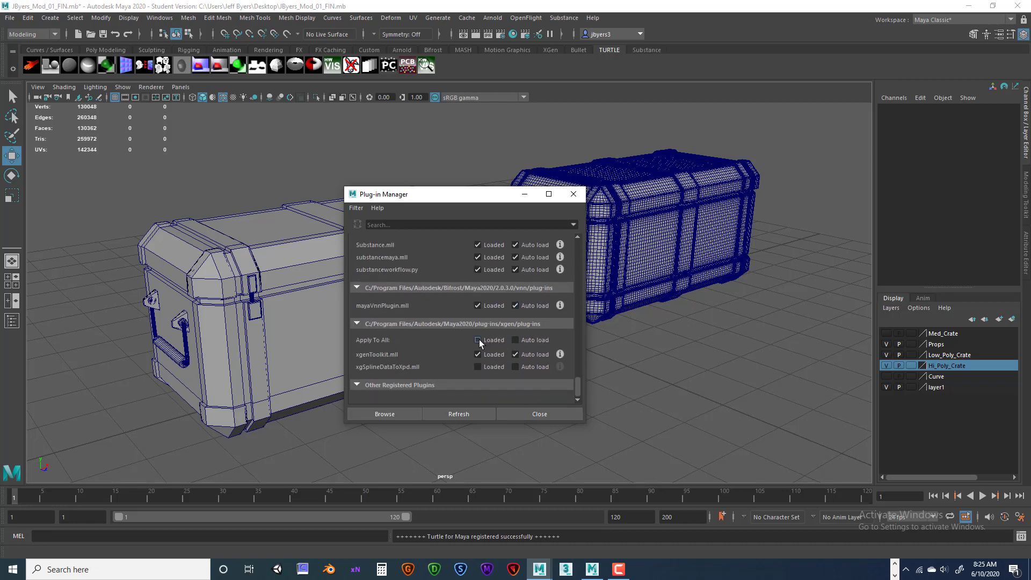
scroll(536, 331, "up", 10)
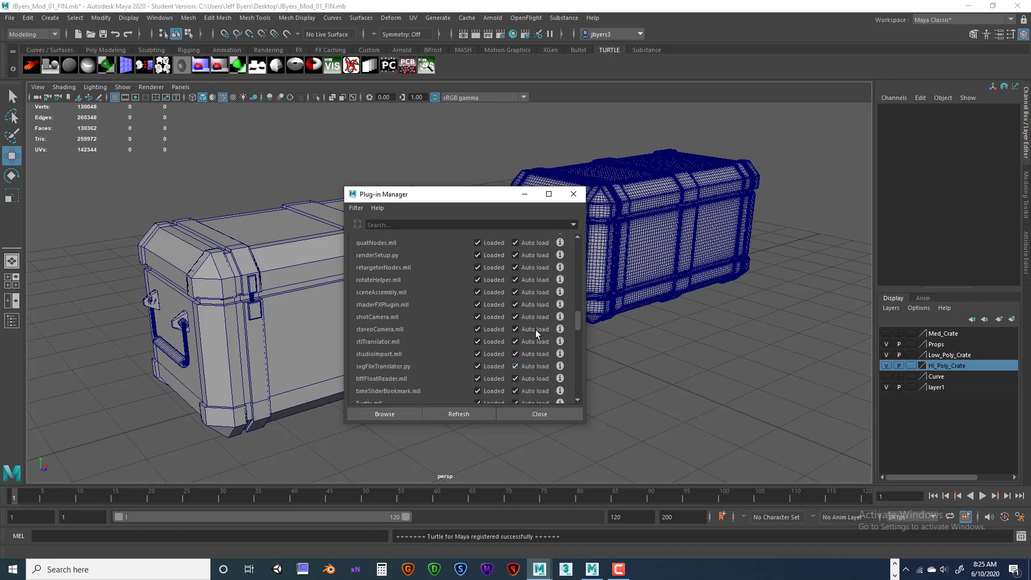
scroll(533, 327, "up", 4)
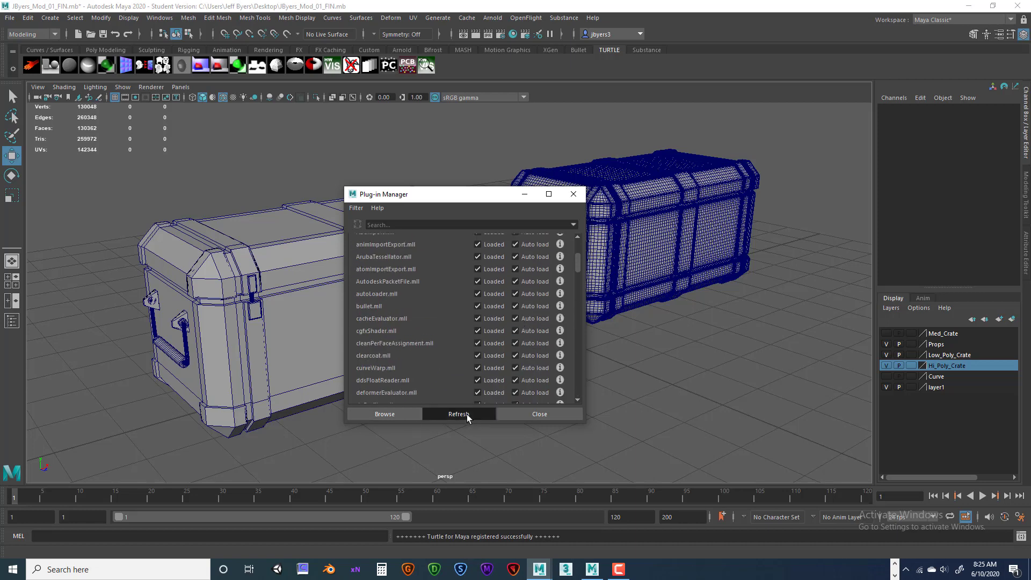
left_click(574, 197)
Select both crates, check which file types Export Selection offers, then close the options without exporting and clear the selection
left_click_drag(96, 119, 804, 474)
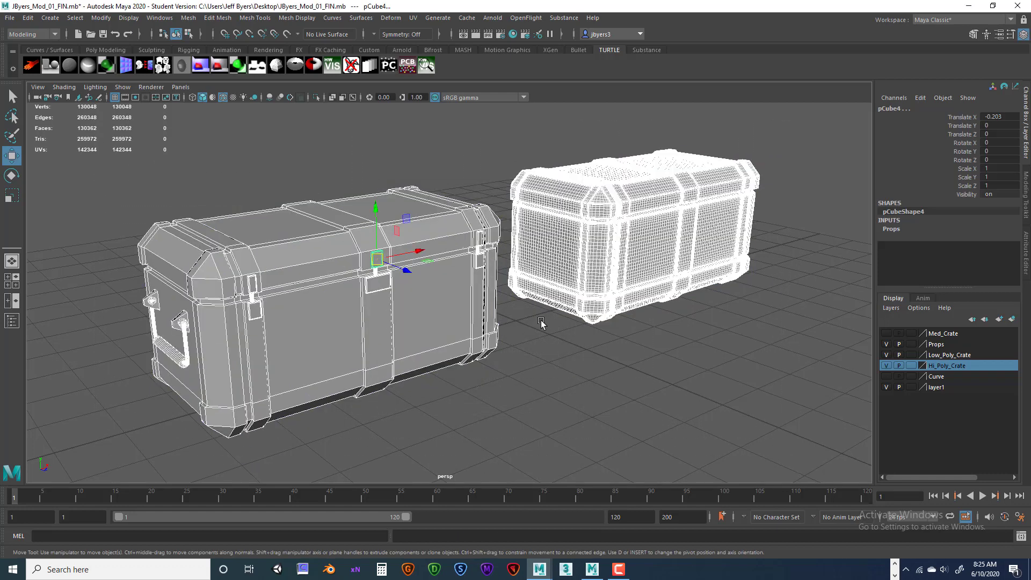
left_click(8, 18)
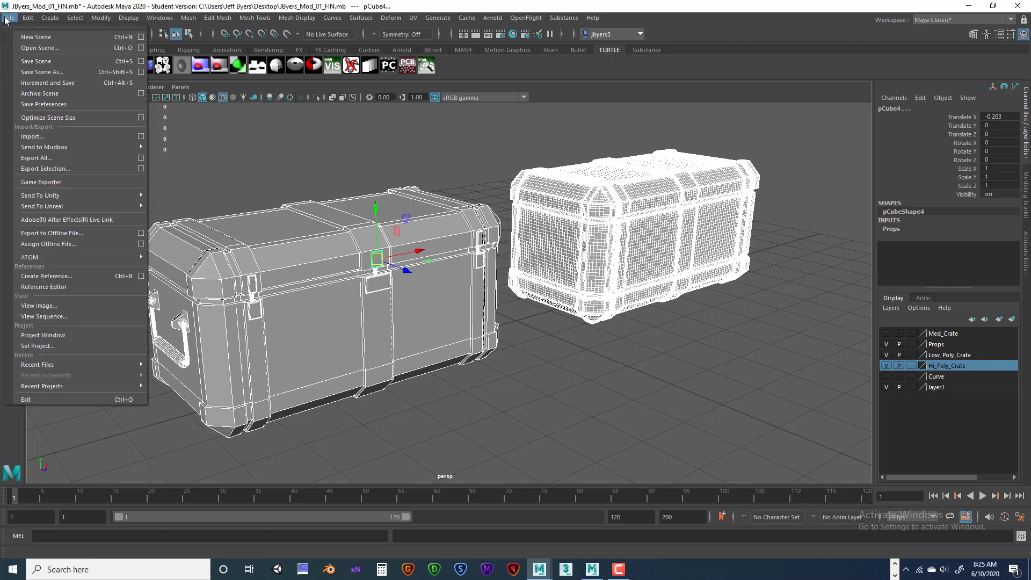
left_click(139, 169)
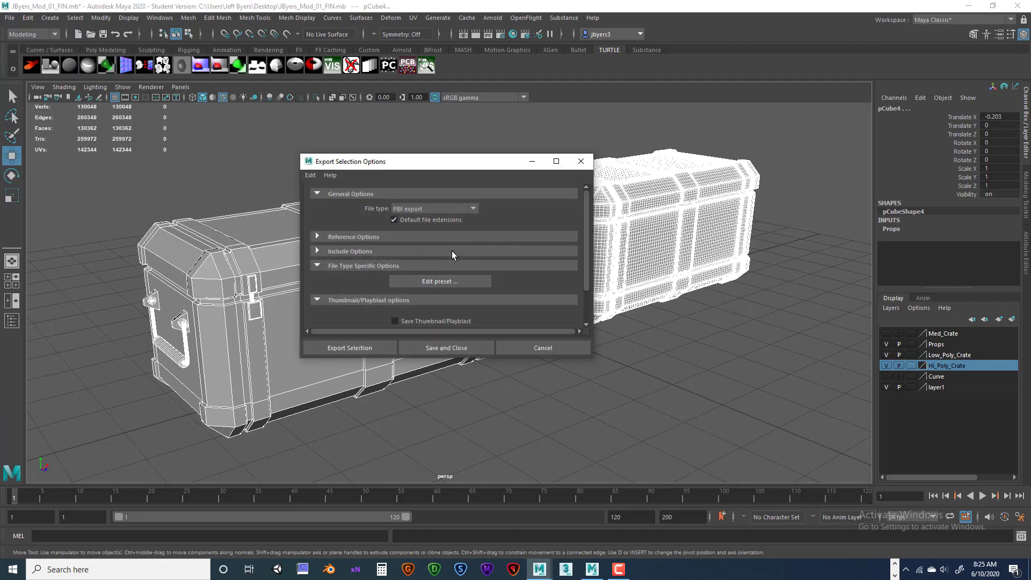
left_click(475, 208)
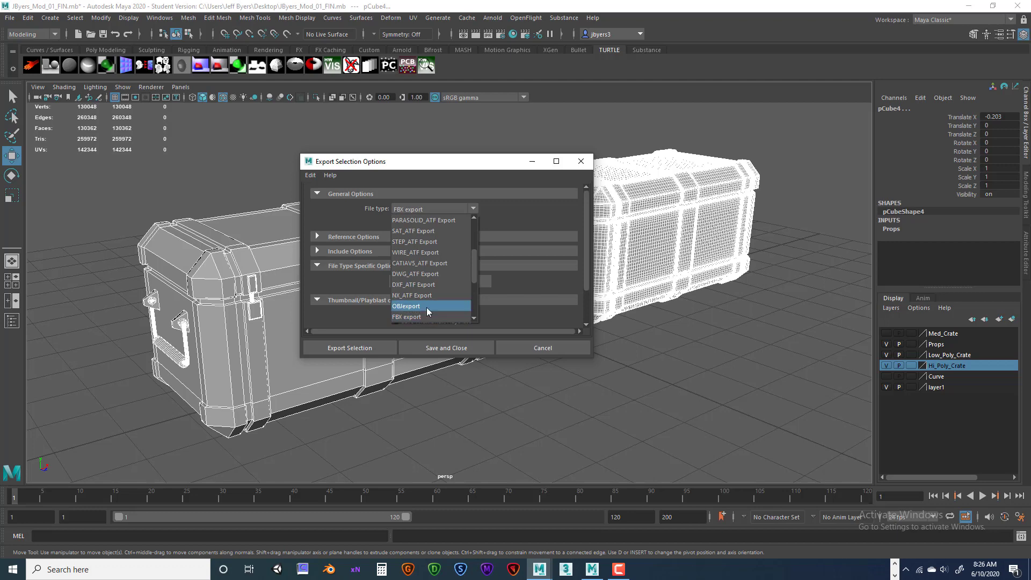
left_click(583, 162)
left_click(582, 161)
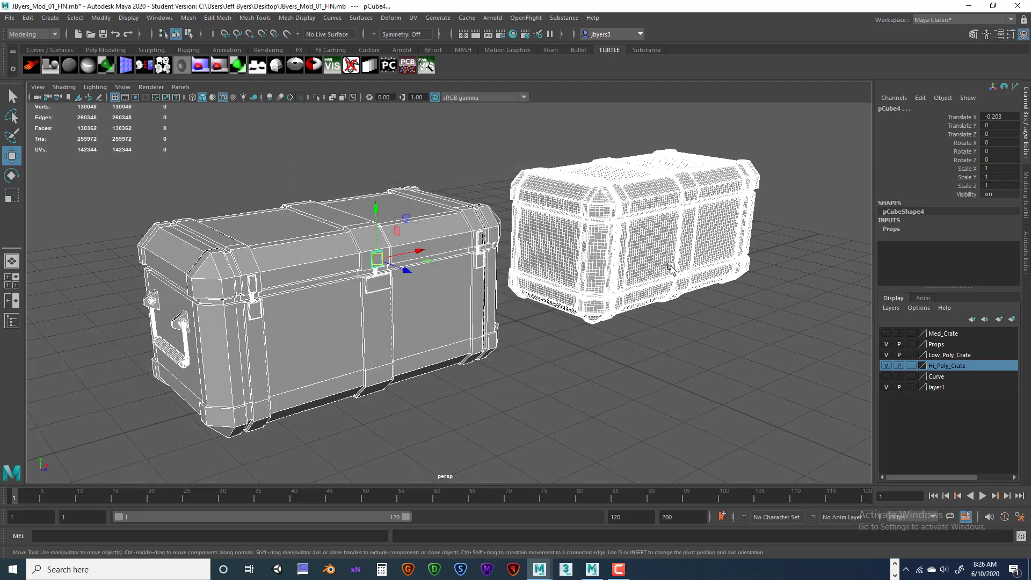
left_click(667, 350)
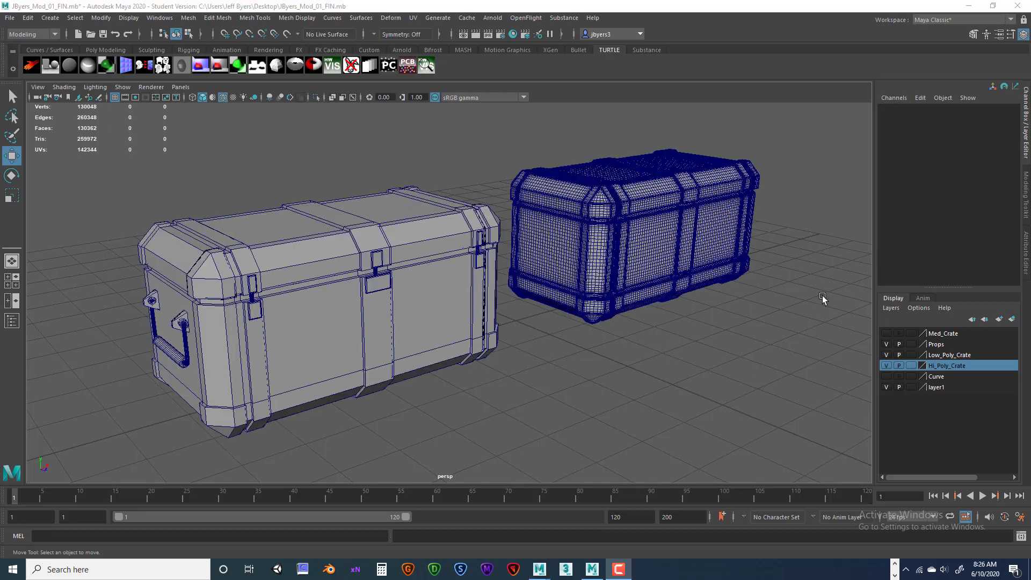
Minimize Maya and move the exported Crate_FIN FBX file from the Desktop into the scenes folder
left_click(967, 7)
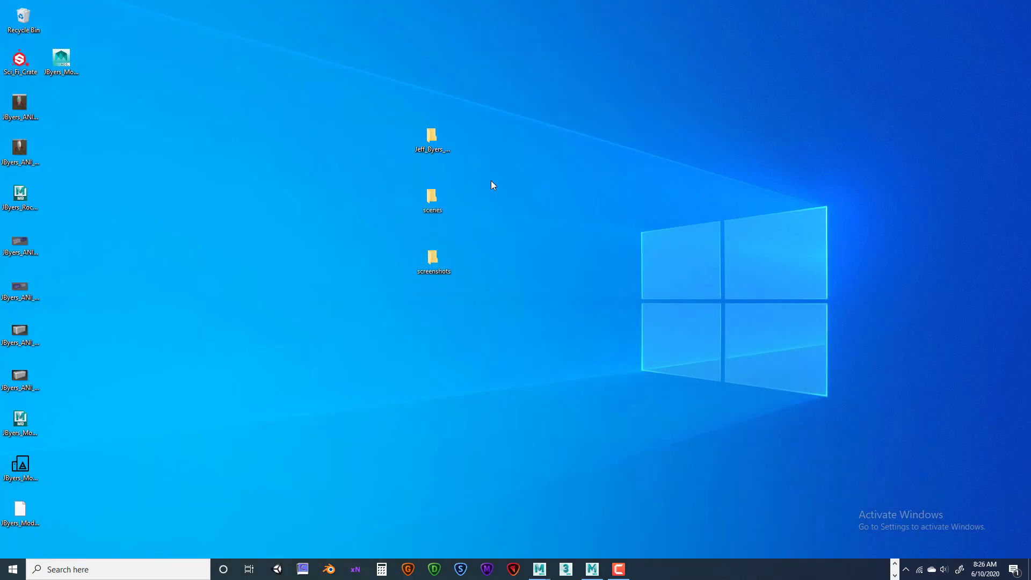
left_click_drag(61, 58, 189, 105)
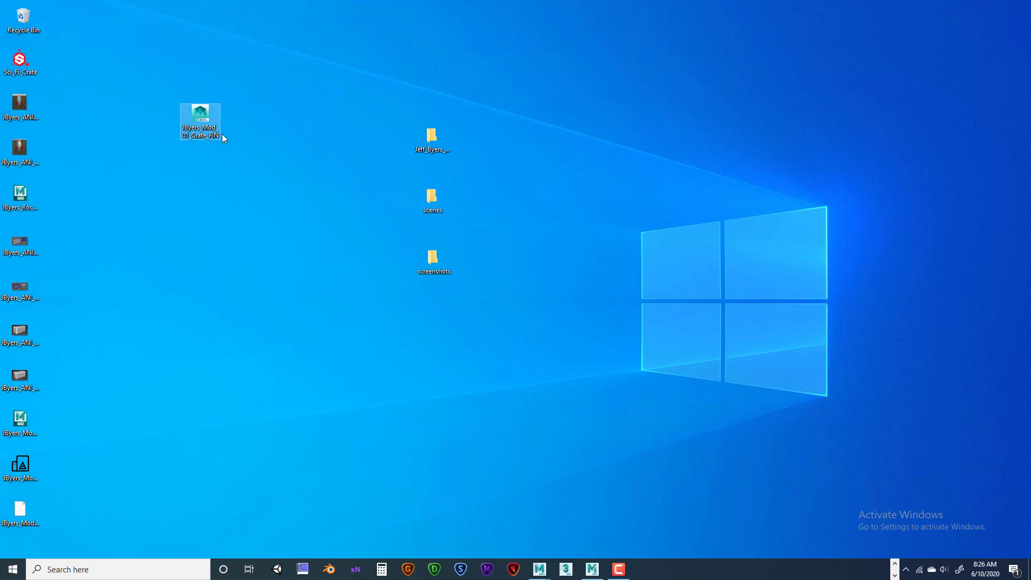
left_click_drag(220, 128, 432, 201)
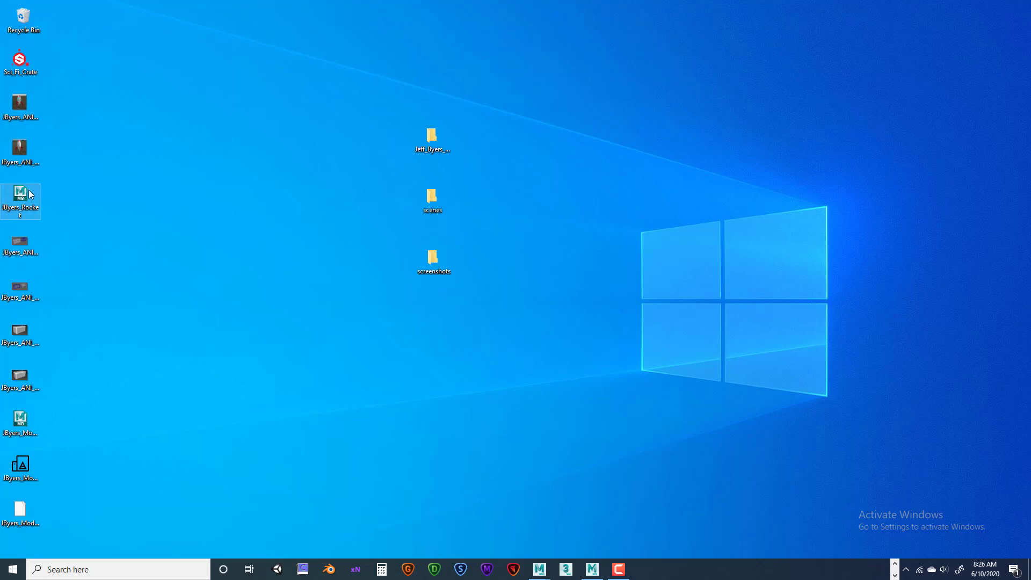
Move the rocket scene, the Crate_FIN 3D object and MTL files, and the Mod_01_FIN Maya scene from the Desktop into the scenes folder
left_click_drag(19, 194, 92, 198)
left_click_drag(248, 194, 432, 200)
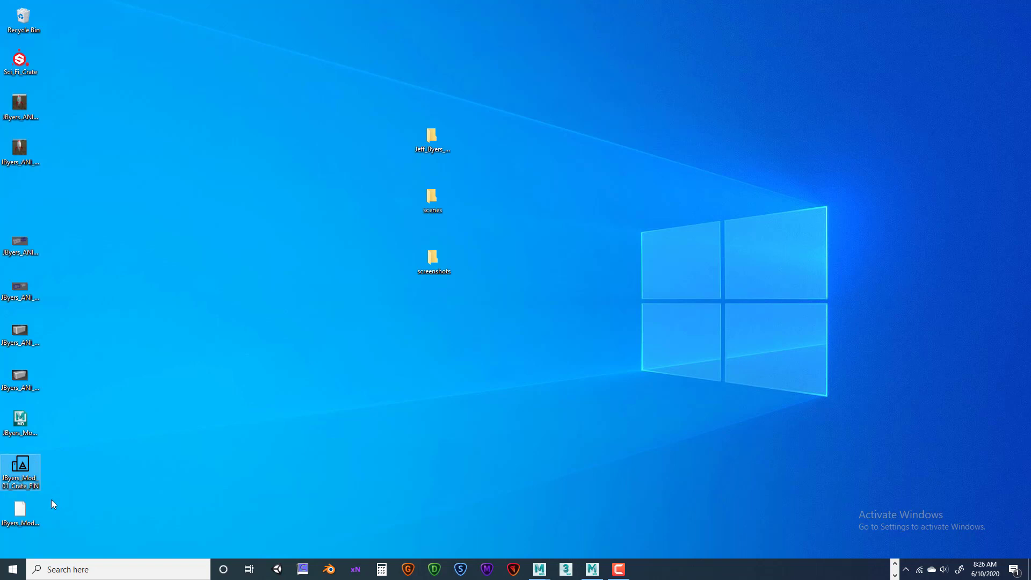
left_click(30, 503)
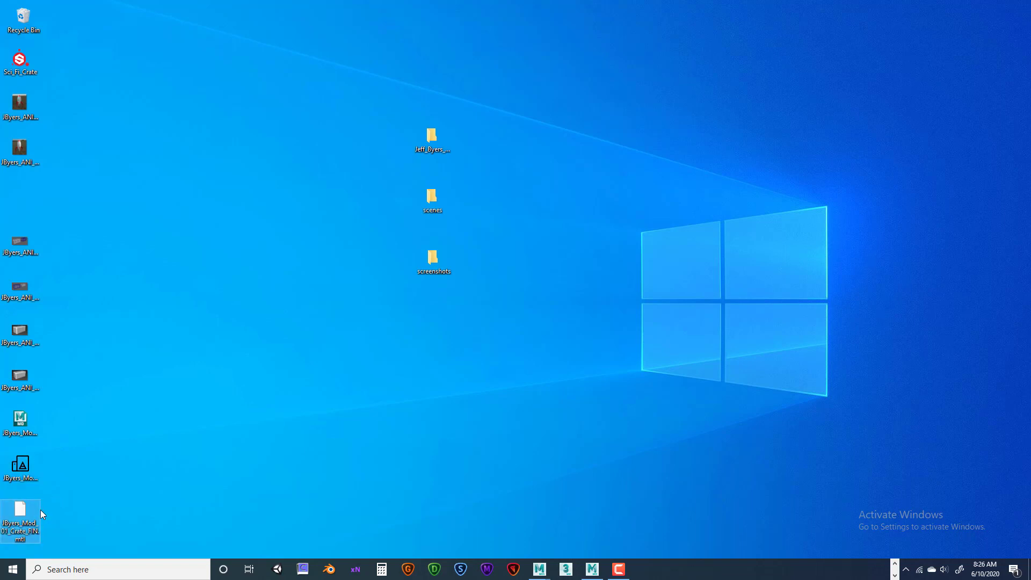
left_click(28, 467)
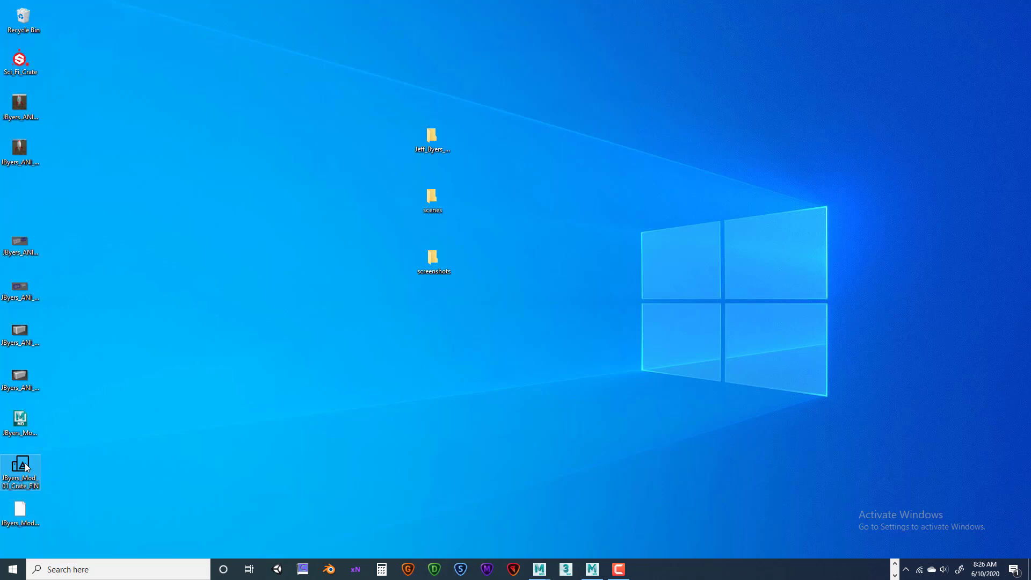
left_click(39, 512)
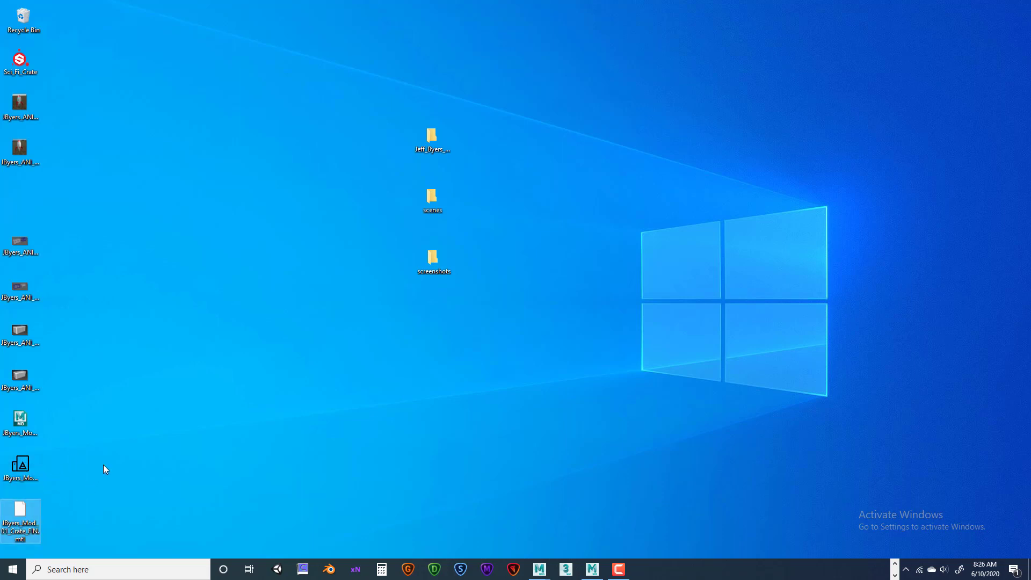
left_click_drag(107, 459, 16, 538)
left_click_drag(18, 470, 243, 202)
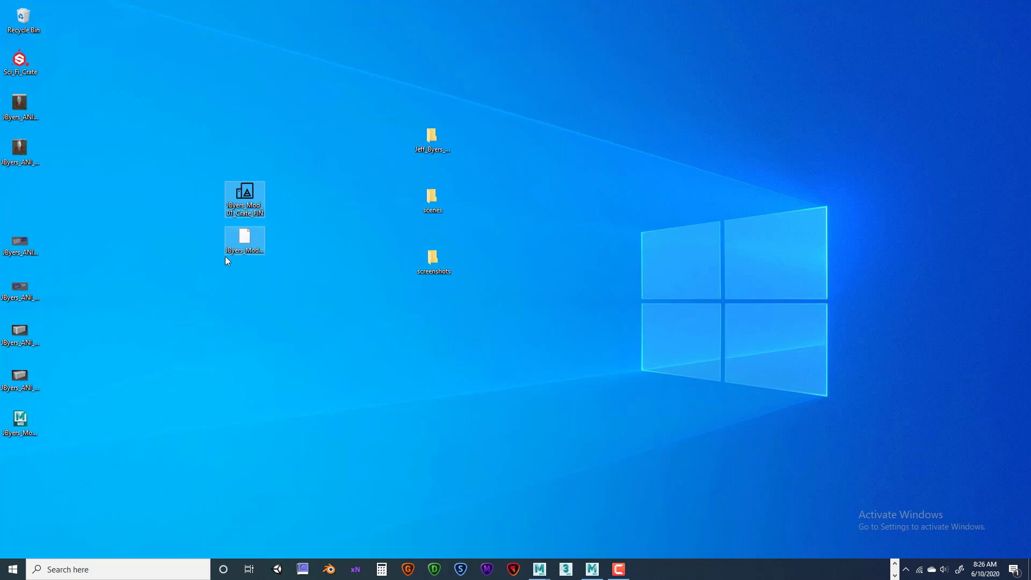
left_click(251, 237)
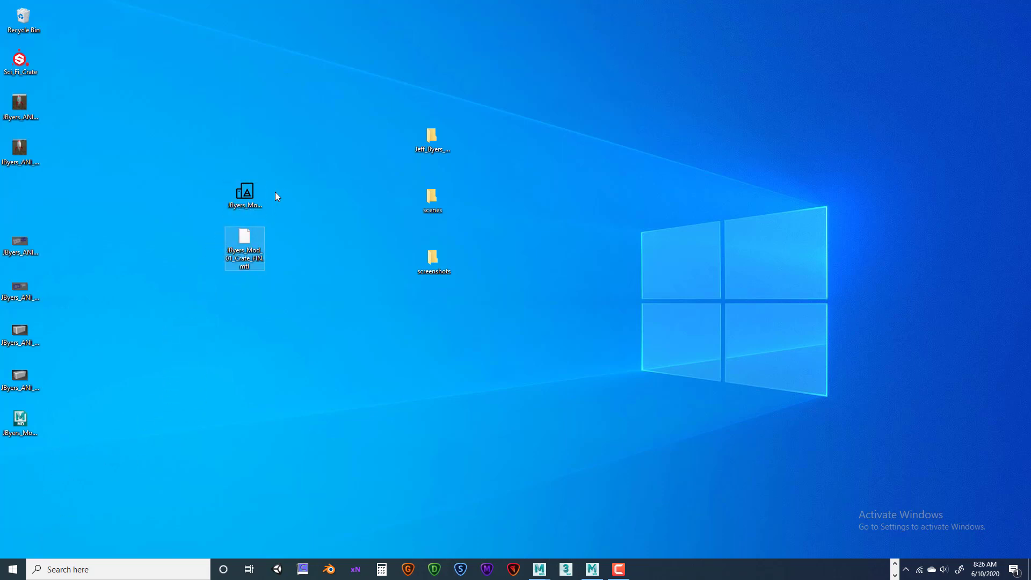
left_click_drag(308, 177, 245, 271)
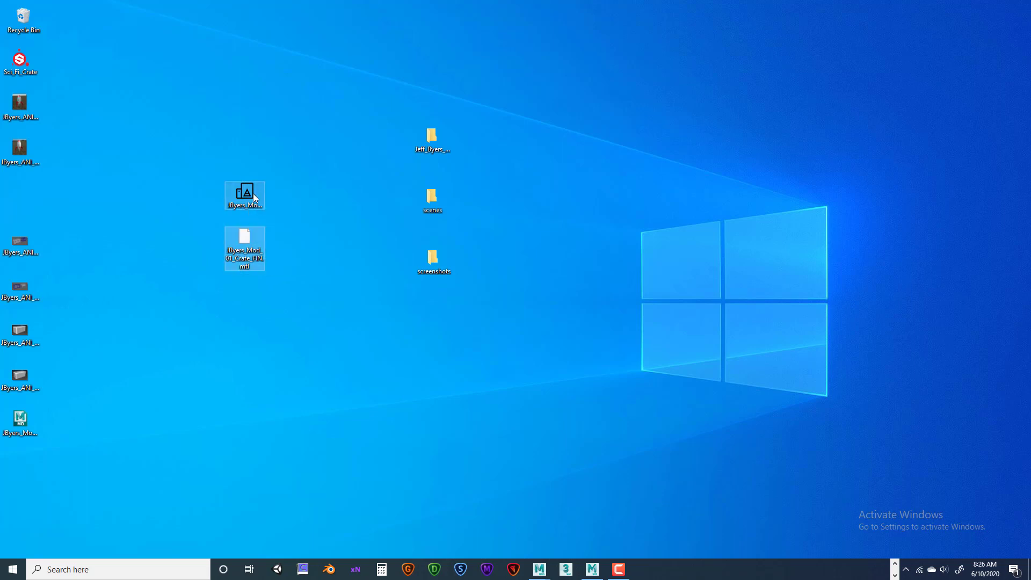
left_click_drag(252, 193, 428, 202)
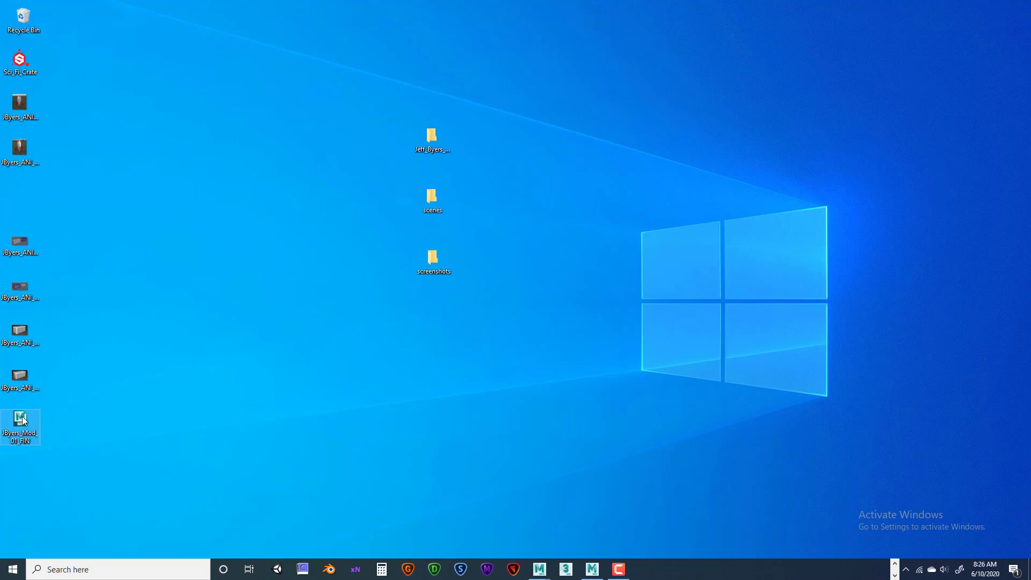
left_click_drag(19, 423, 436, 204)
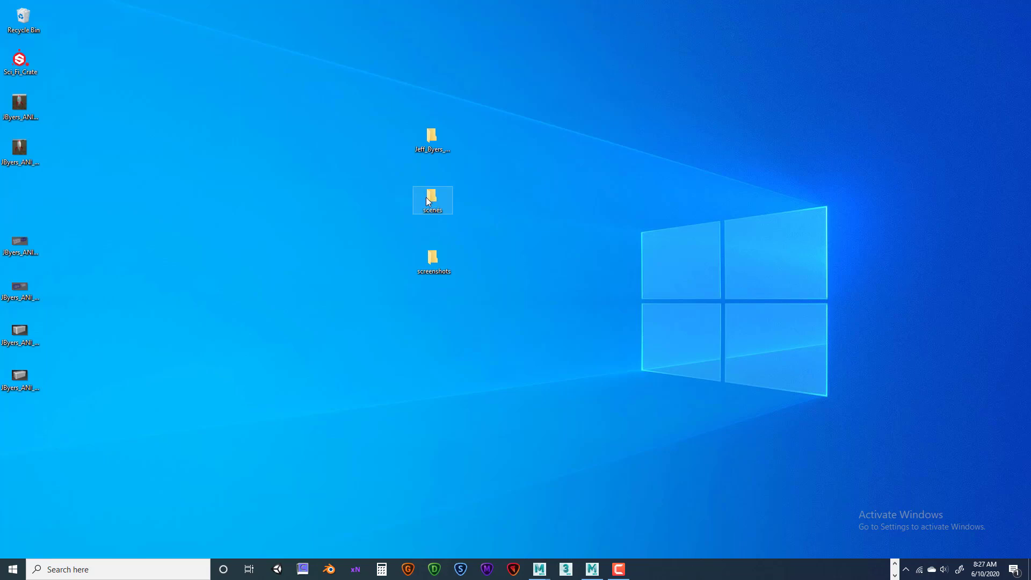
Open the scenes folder and widen its window to check the file types, selecting the crate FBX file
double_click(437, 189)
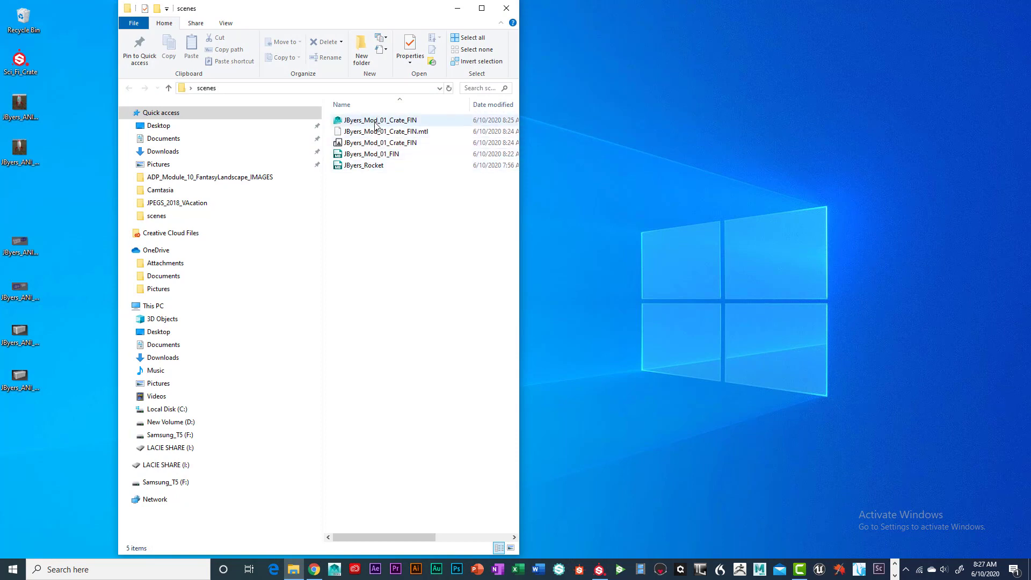
left_click_drag(519, 238, 693, 239)
left_click(408, 121)
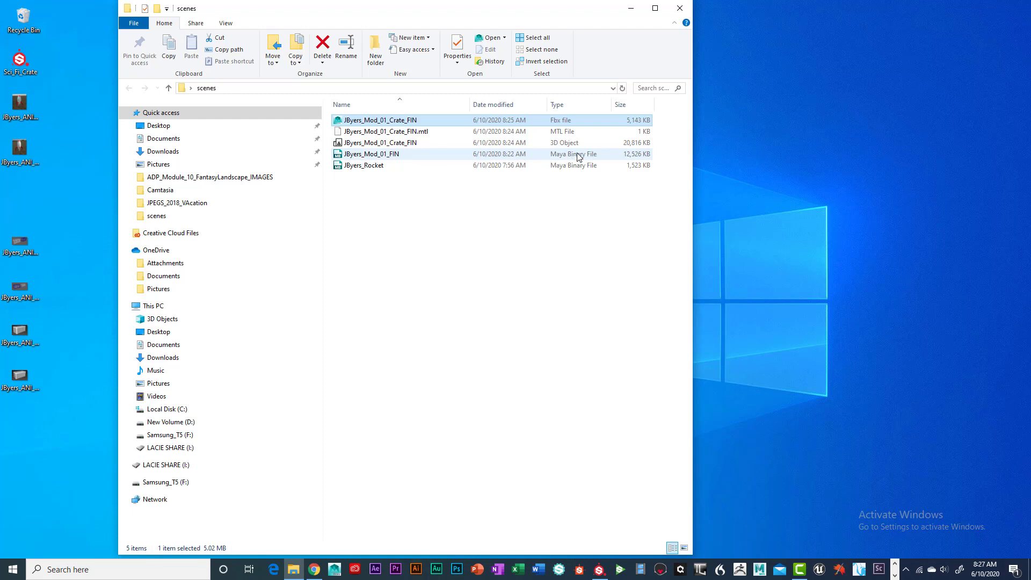
Rename the Mod_01_FIN Maya Binary file, replacing the FIN ending with Crate
right_click(392, 156)
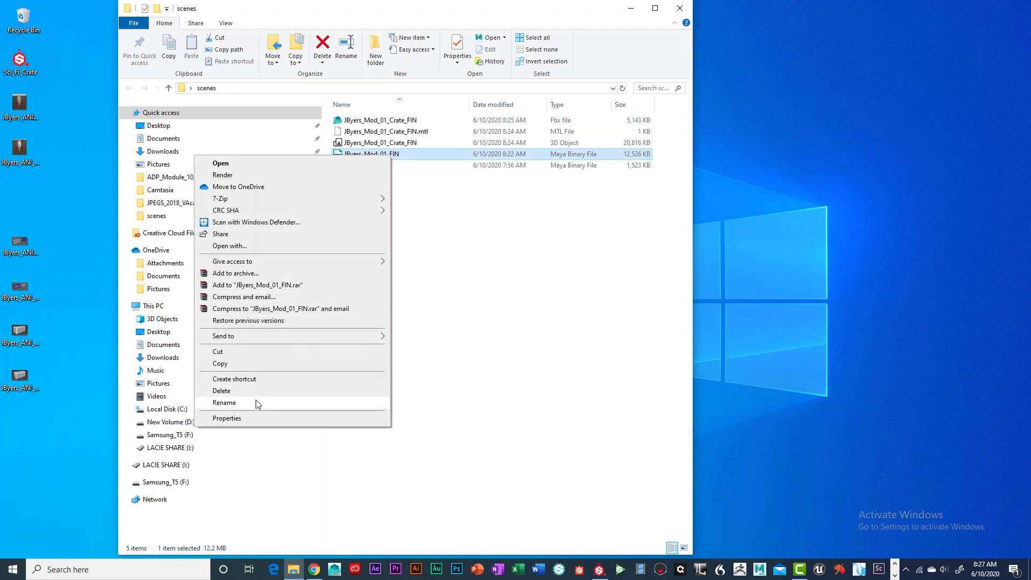
left_click(255, 402)
key("Return")
left_click(393, 155)
left_click(391, 154)
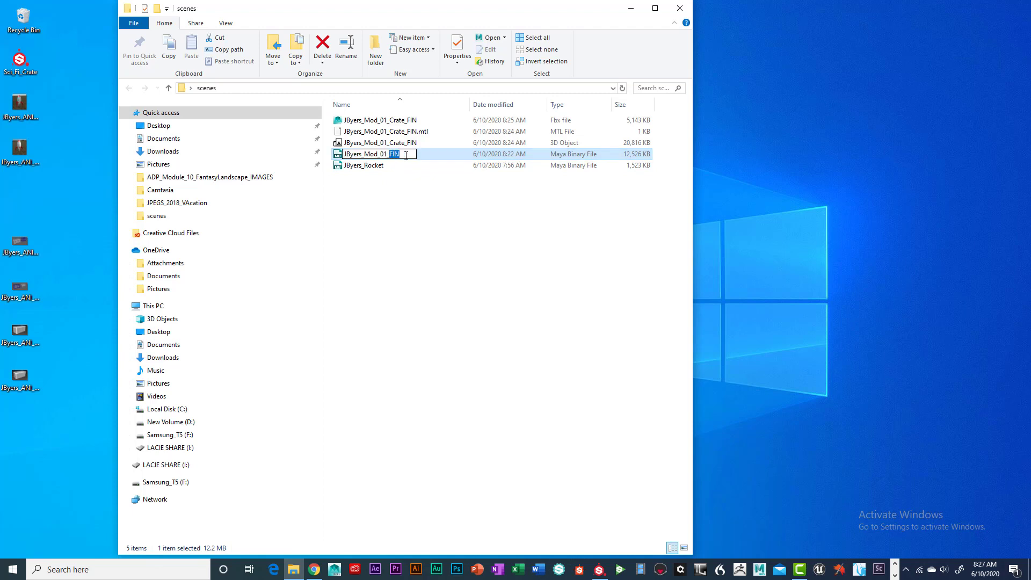
type("Crat")
left_click(418, 215)
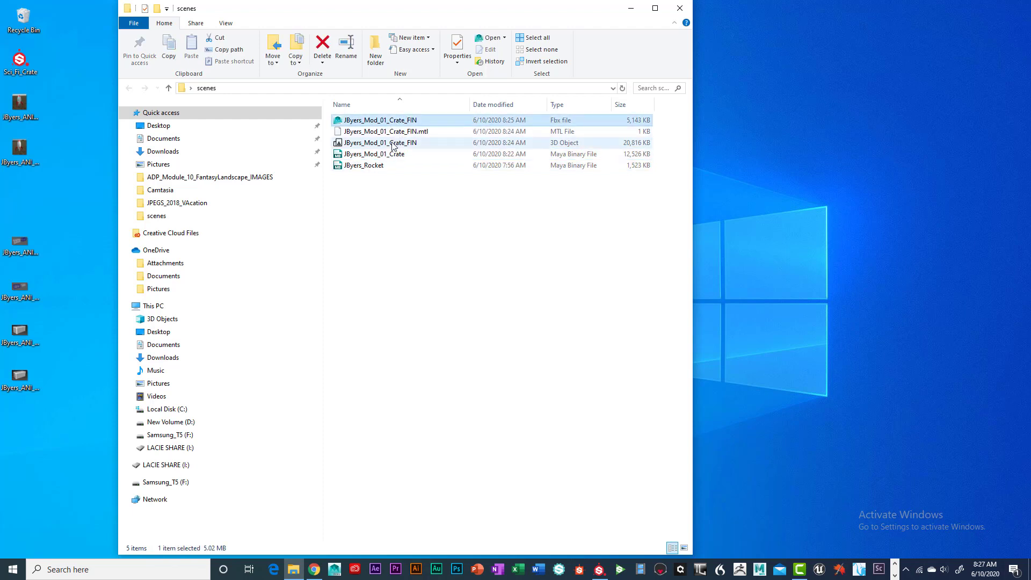
Review the crate files and the scenes folder's layout and sorting options, keep the Details view, and close the folder
left_click(380, 154)
left_click(407, 133)
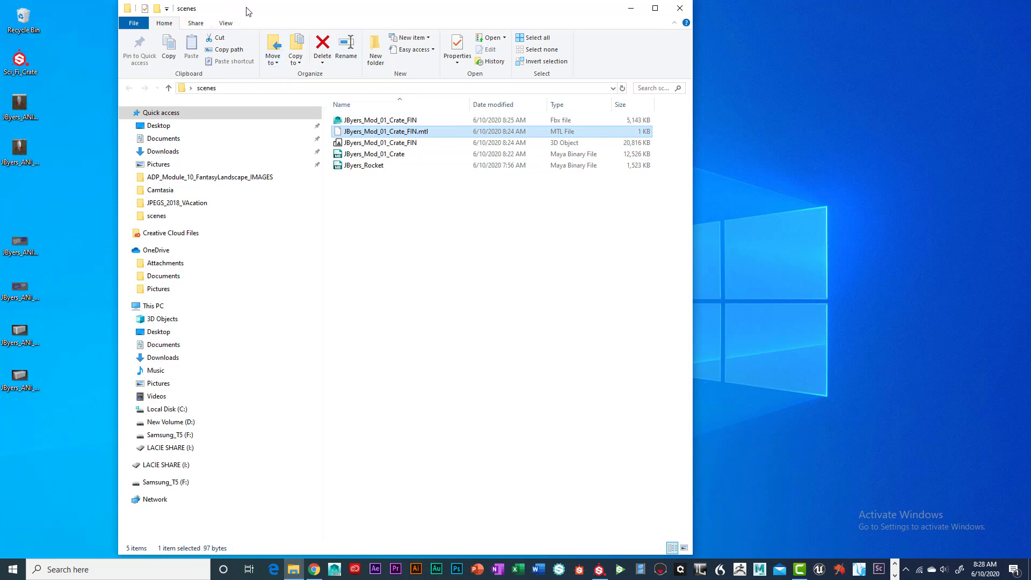
left_click_drag(248, 11, 323, 33)
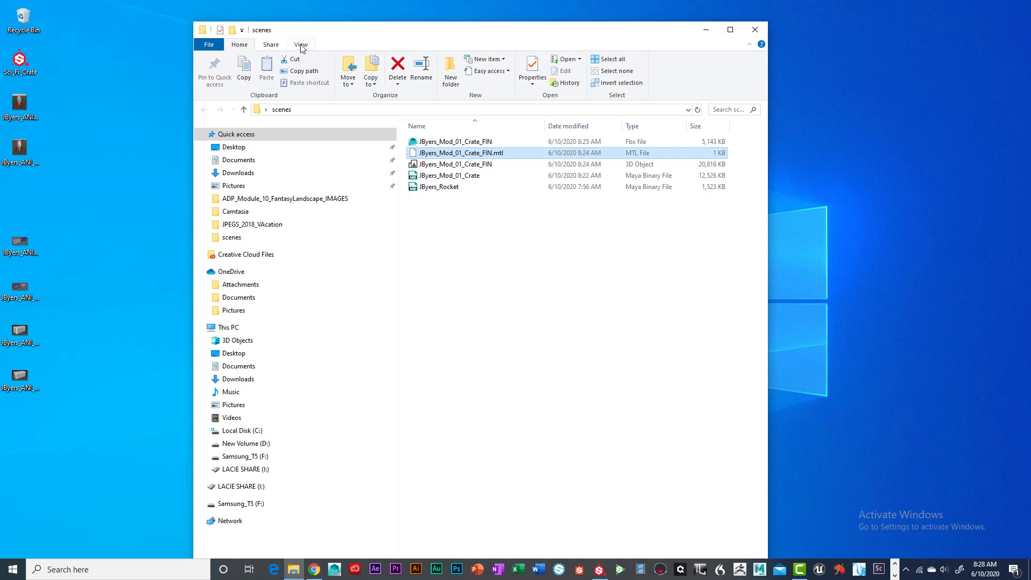
left_click(301, 45)
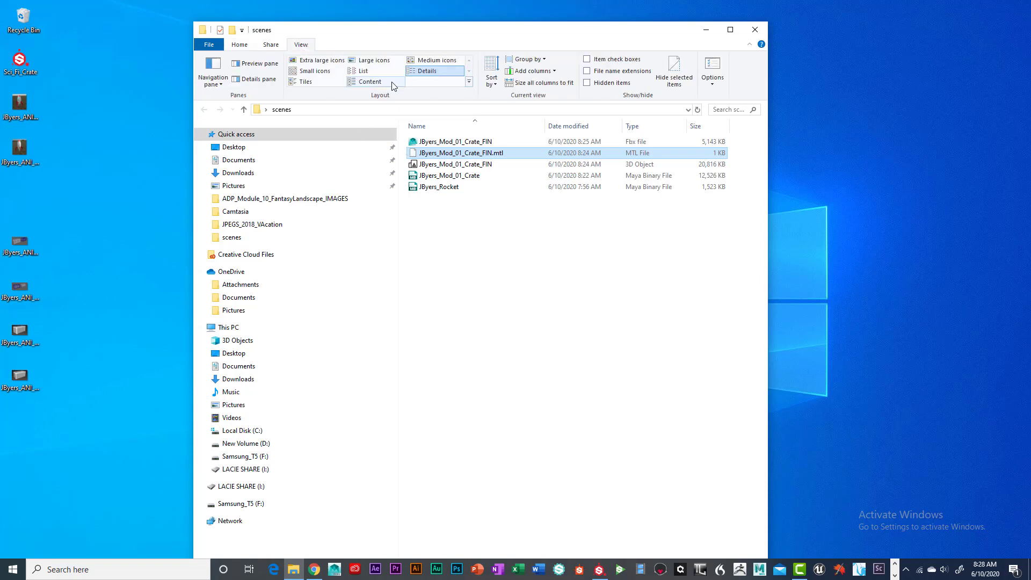
left_click(329, 62)
left_click(434, 72)
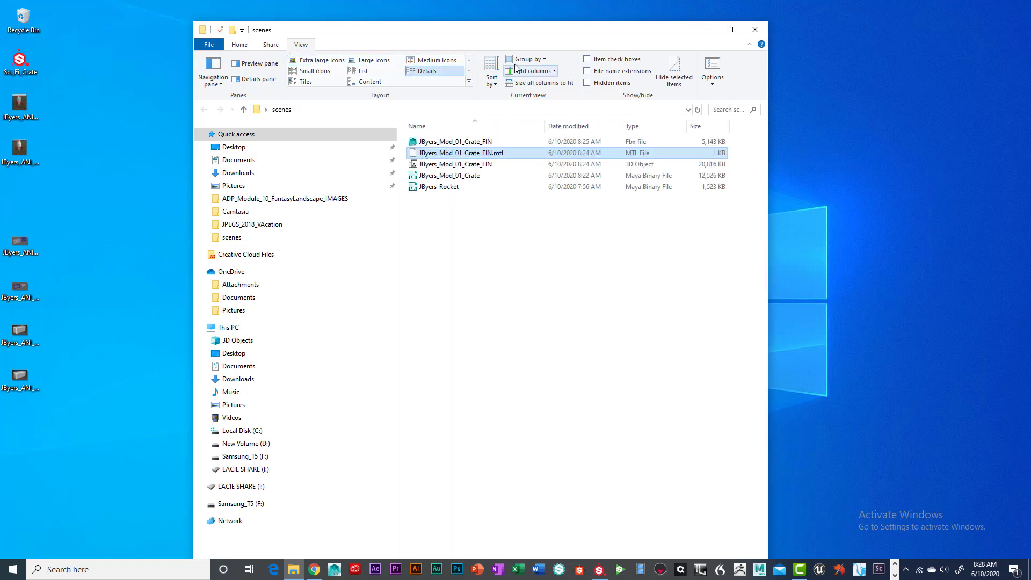
left_click(493, 83)
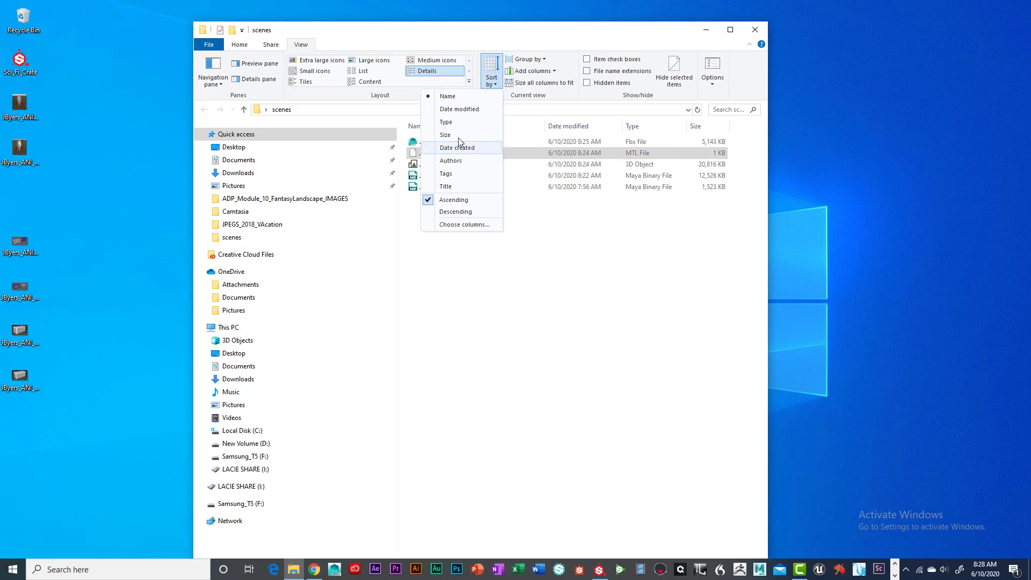
left_click(541, 277)
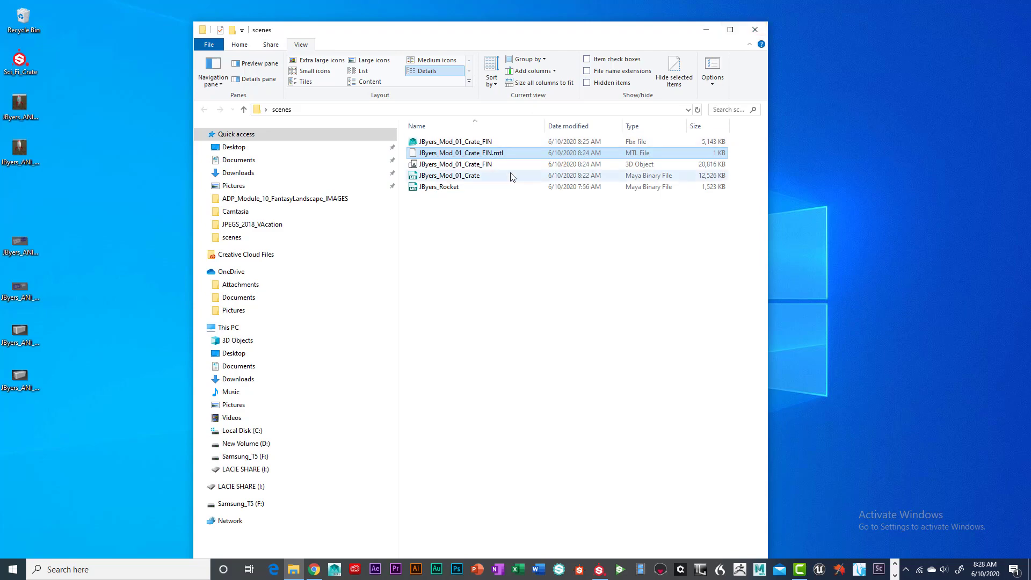
left_click(755, 29)
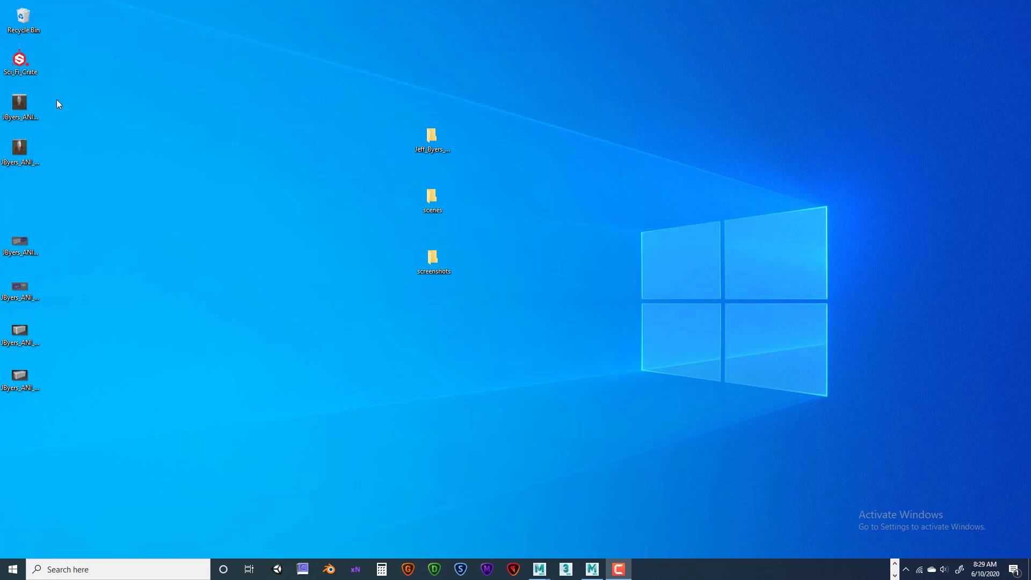
Move the six rocket, crate and MudBox screenshots from the Desktop into the screenshots folder
left_click_drag(100, 145, 84, 147)
left_click_drag(19, 148, 28, 195)
left_click_drag(66, 143, 37, 143)
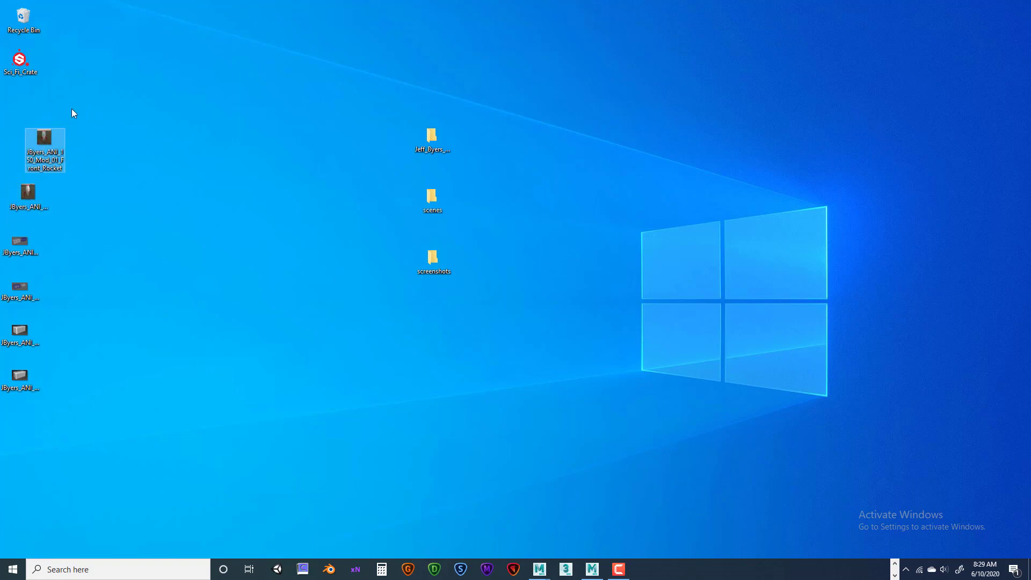
left_click_drag(85, 113, 23, 394)
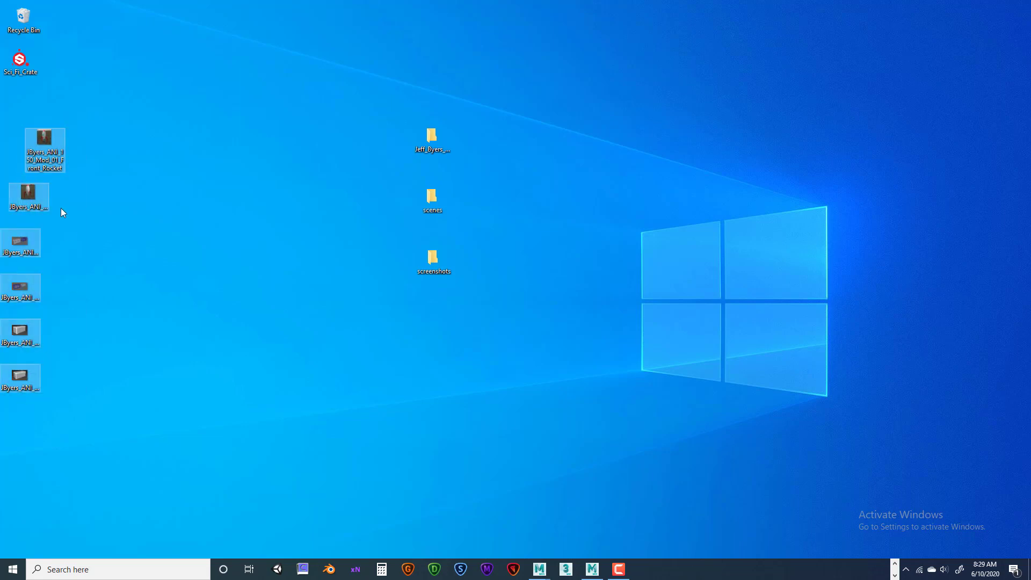
left_click_drag(44, 140, 452, 252)
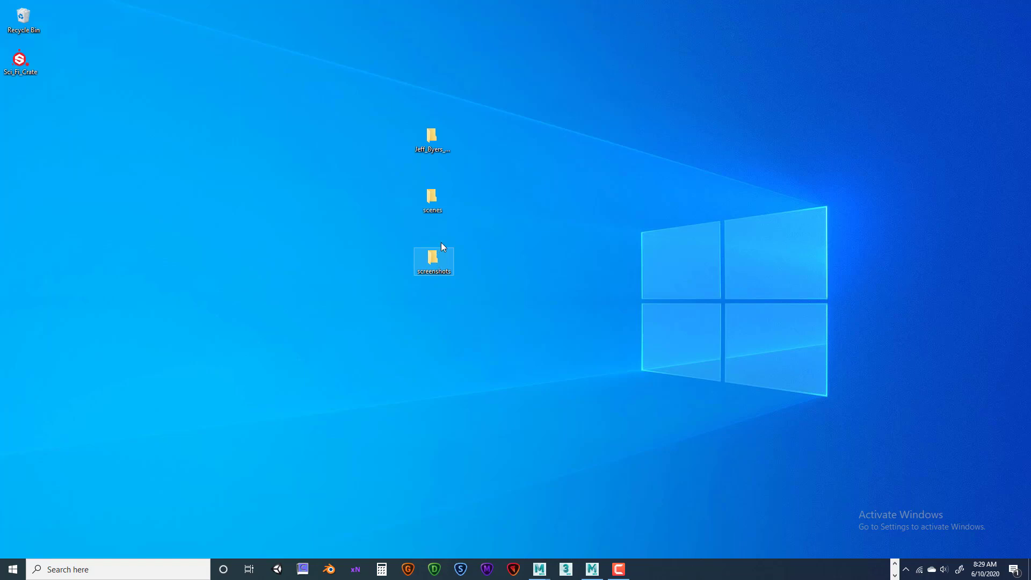
Check the images in the screenshots folder as extra large icons in a widened window, and close the folder
double_click(442, 253)
left_click_drag(771, 256, 930, 260)
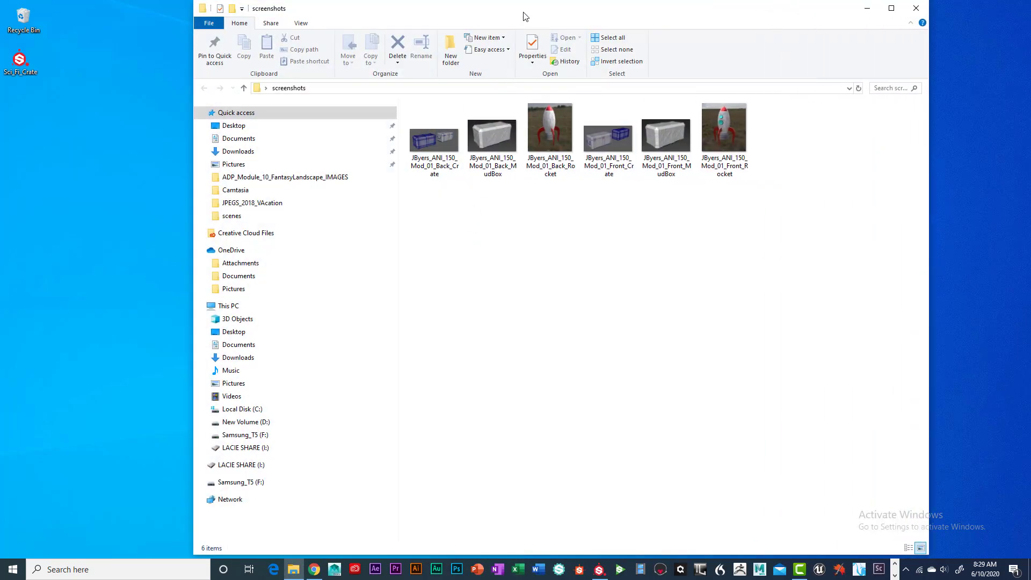
left_click_drag(526, 16, 480, 16)
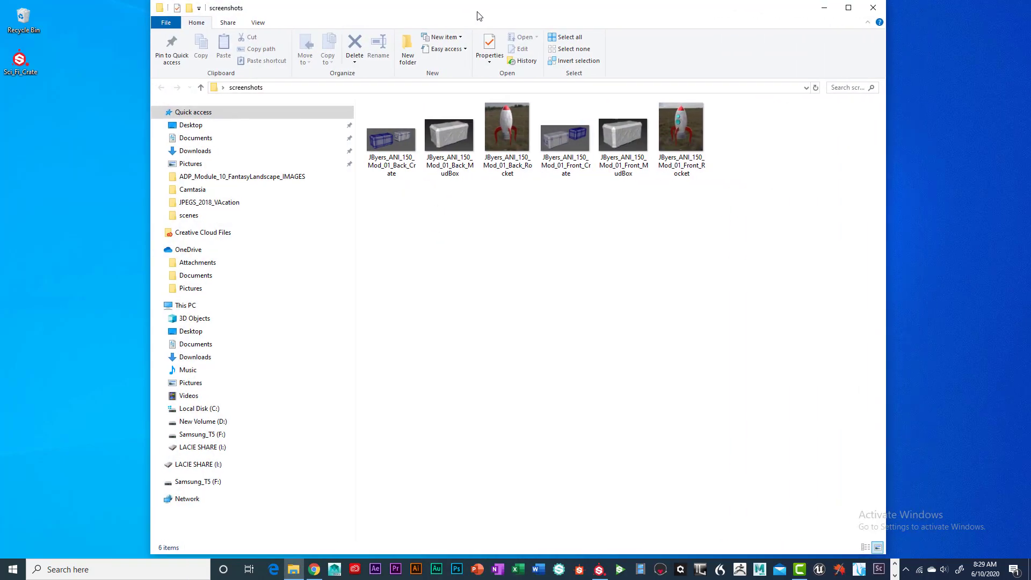
left_click(256, 23)
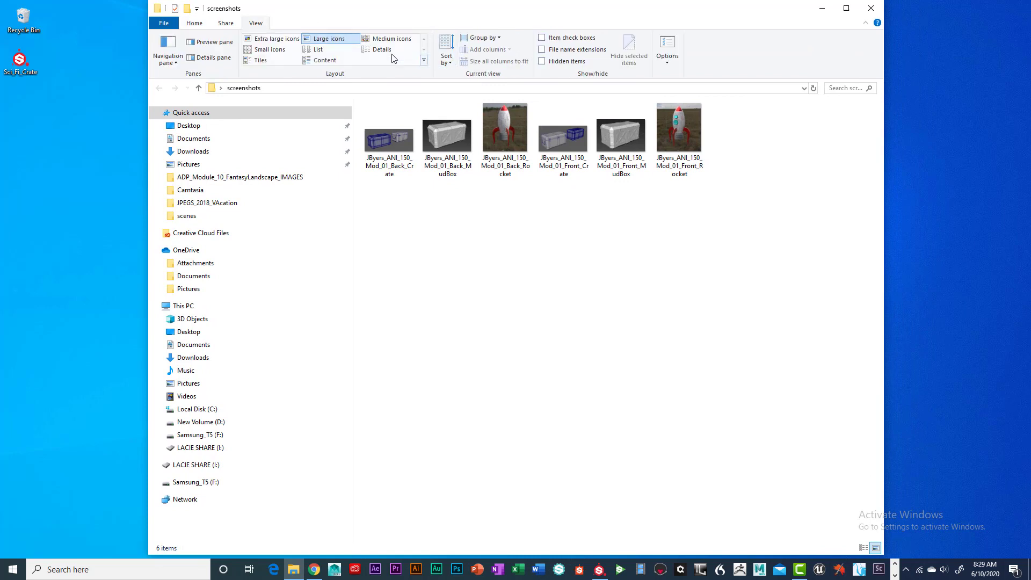
left_click(268, 41)
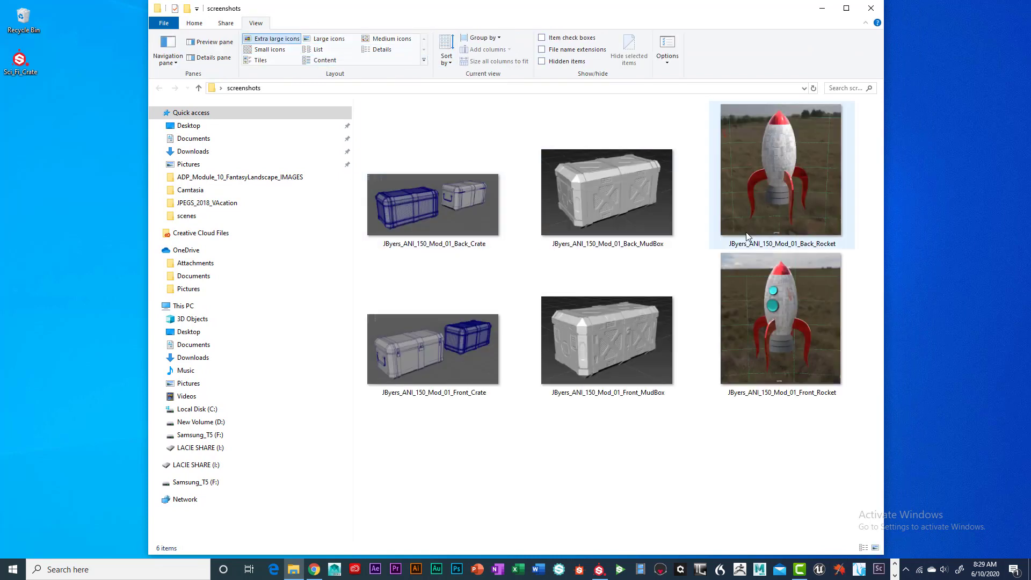
left_click_drag(885, 337, 988, 336)
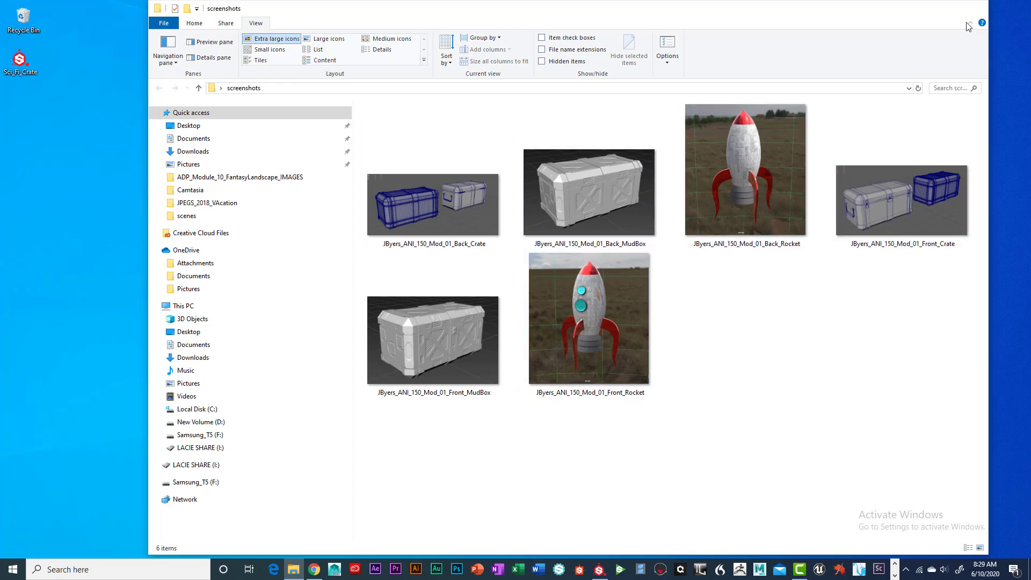
left_click(976, 8)
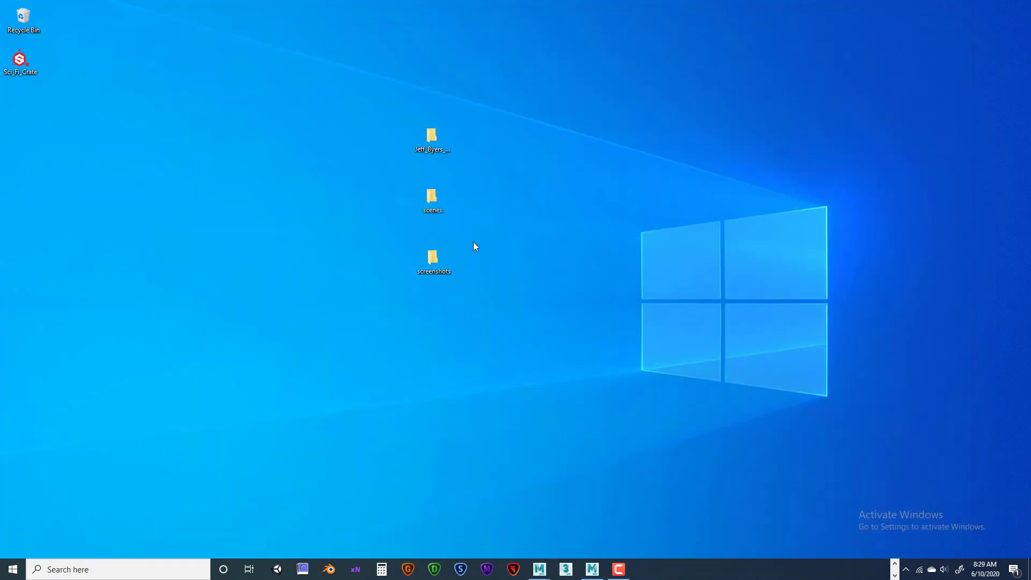
Move the scenes and screenshots folders into the ANI150_Mod_01 submission folder, check its contents, and leave the folder selected on the Desktop
left_click_drag(377, 176, 470, 311)
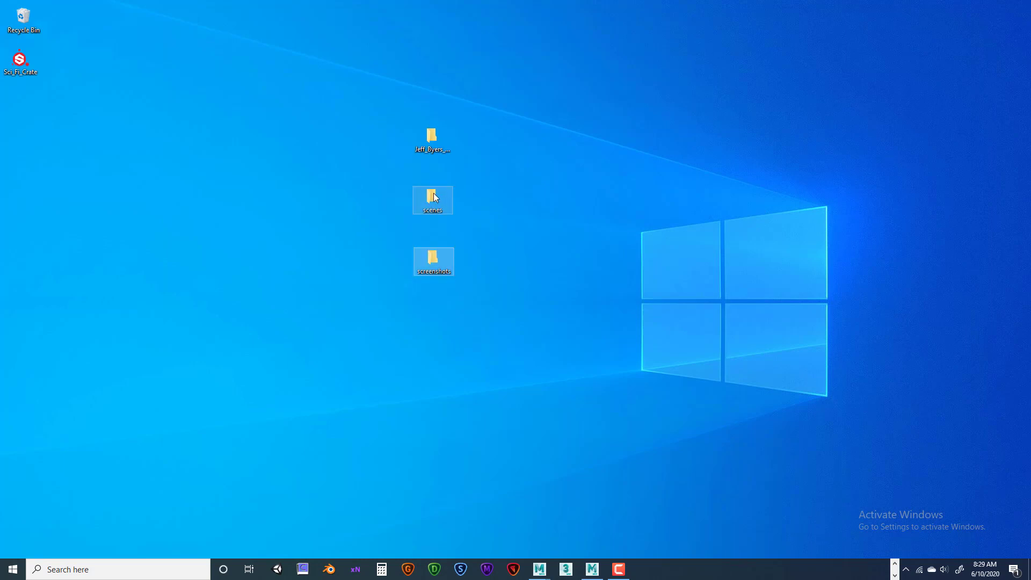
left_click_drag(435, 202, 436, 140)
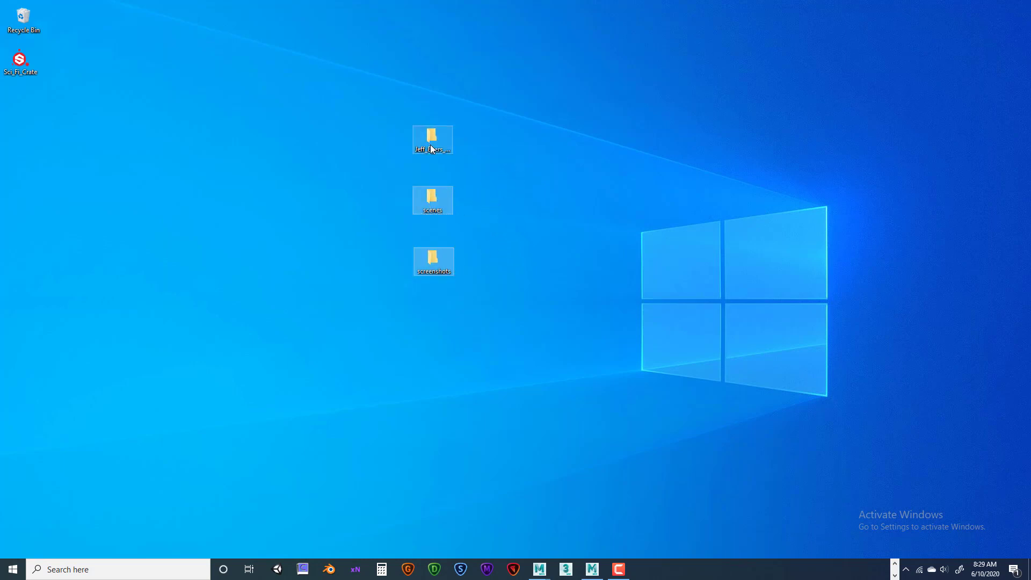
left_click(432, 138)
double_click(432, 137)
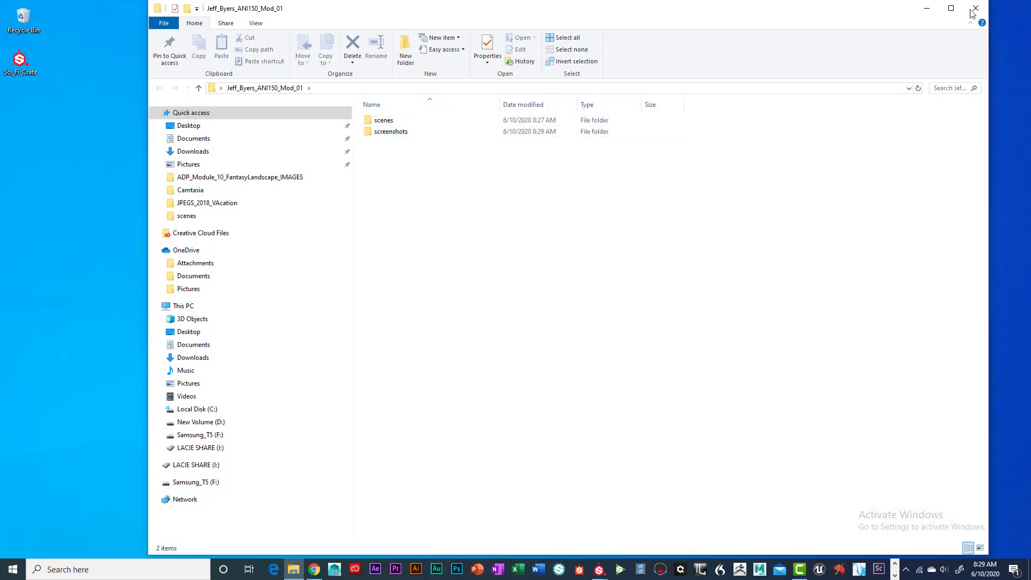
left_click(974, 9)
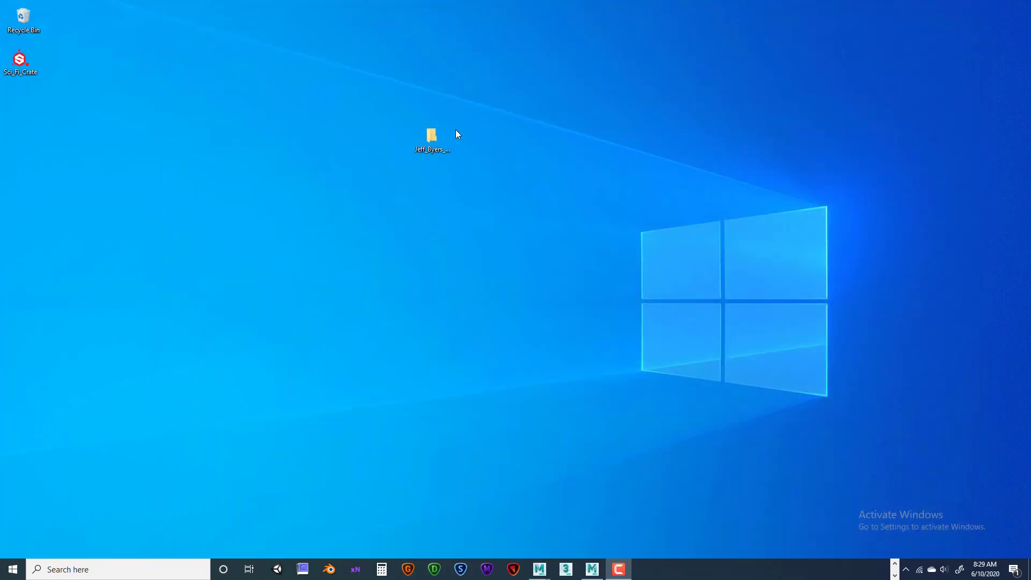
left_click(432, 137)
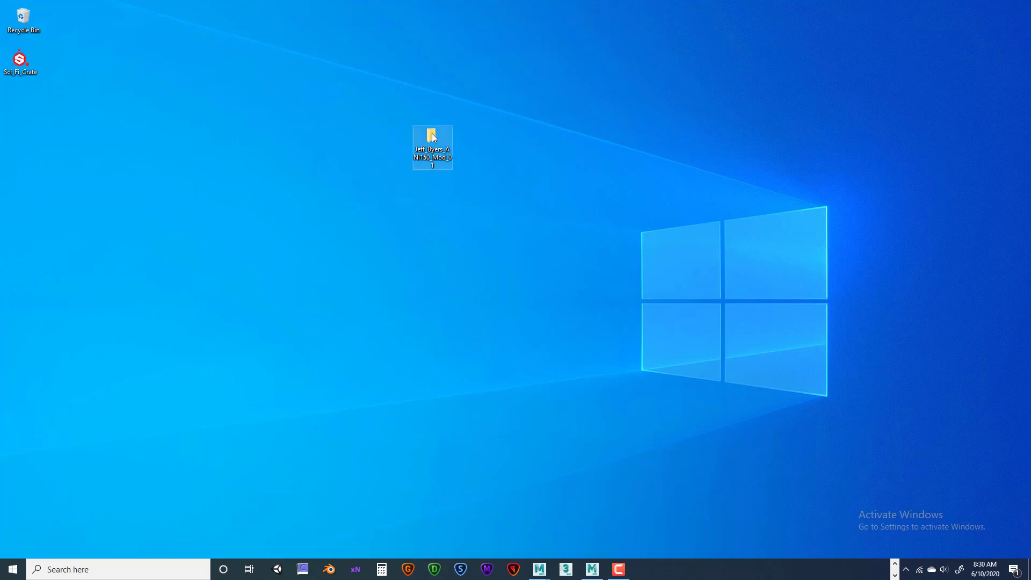
Compress the ANI150_Mod_01 submission folder into a zip archive with the same name, and place the archive beneath the folder on the Desktop
right_click(432, 137)
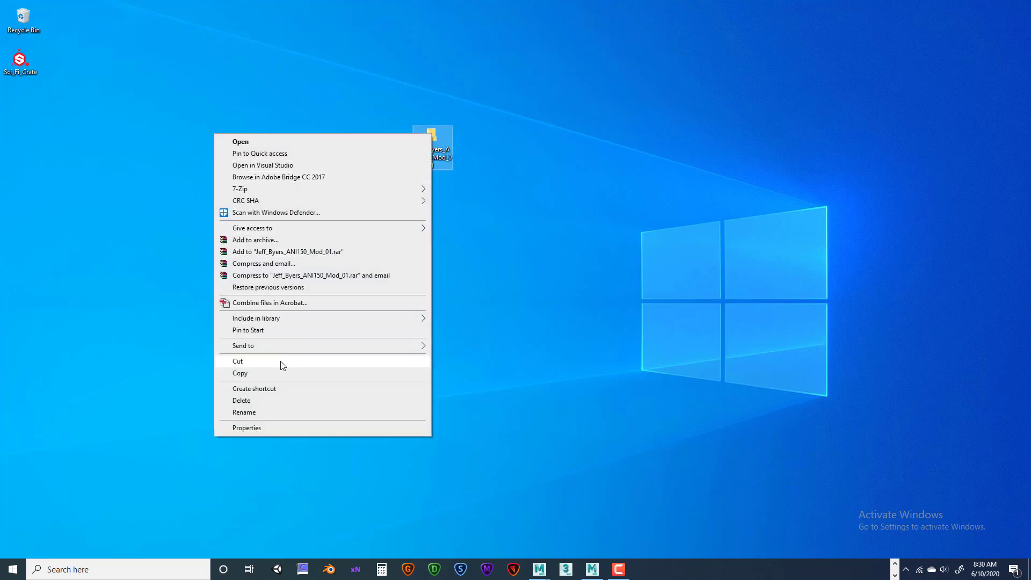
mouse_move(280, 350)
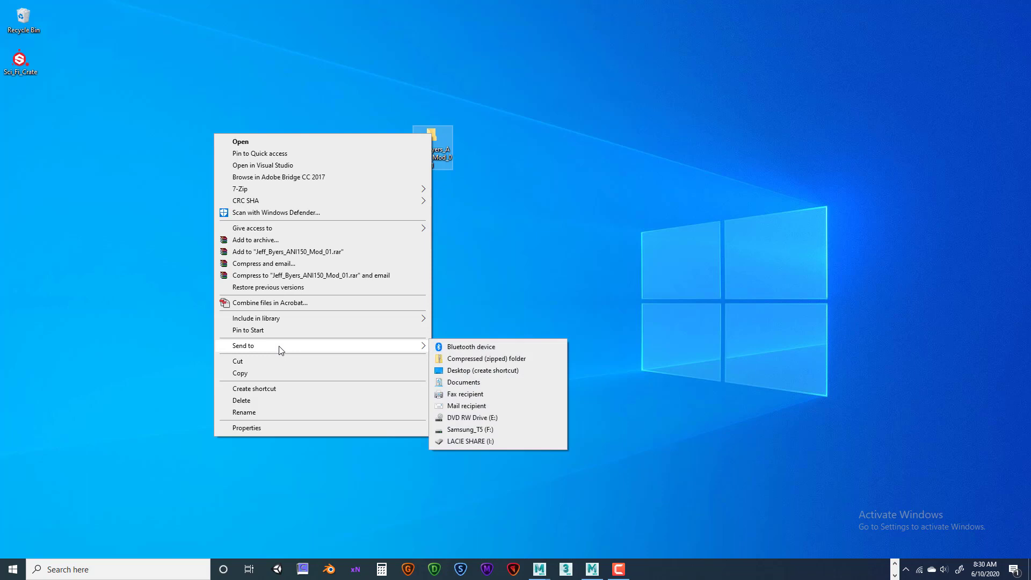
left_click(481, 362)
right_click(434, 143)
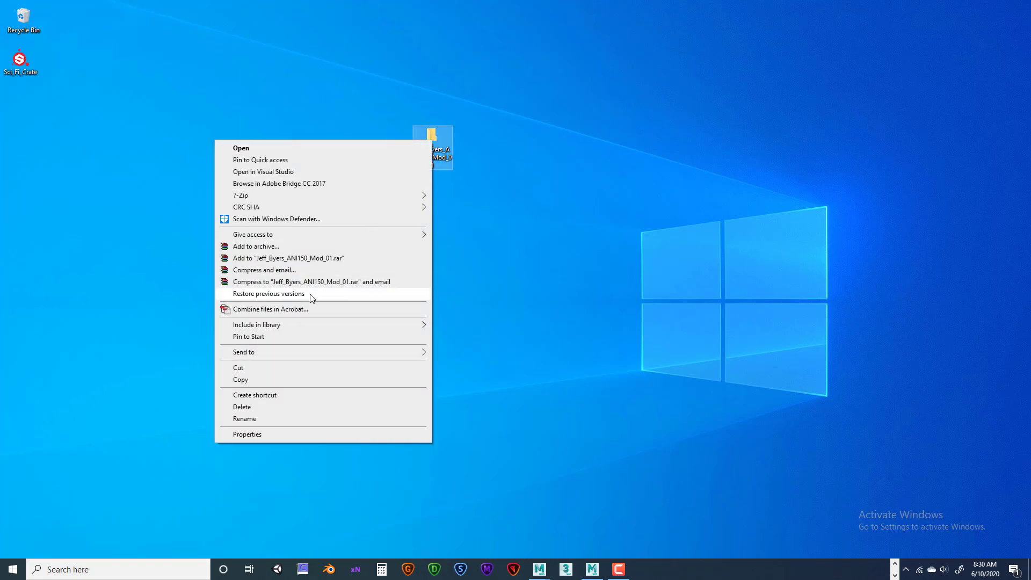
mouse_move(250, 351)
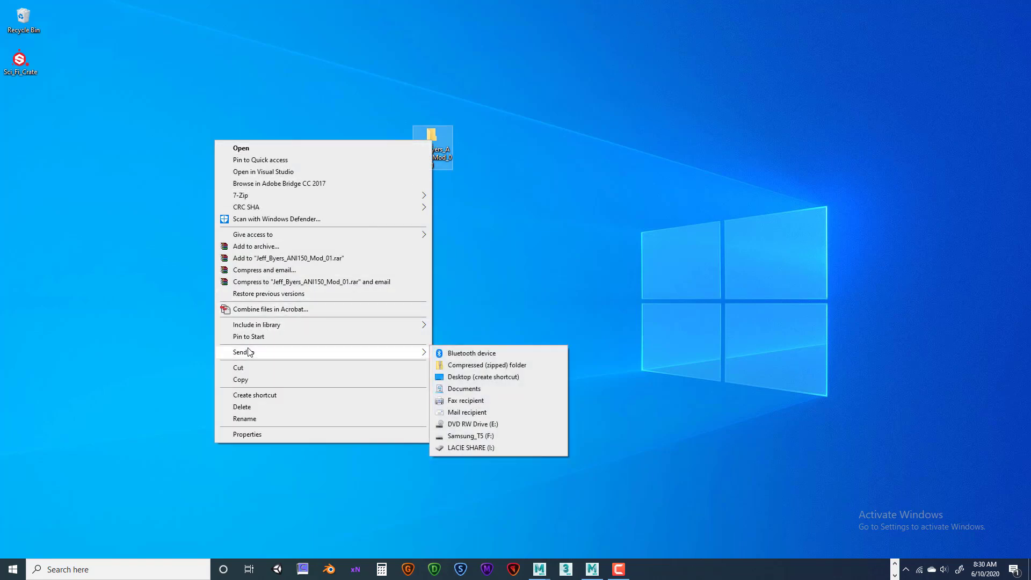
left_click(502, 366)
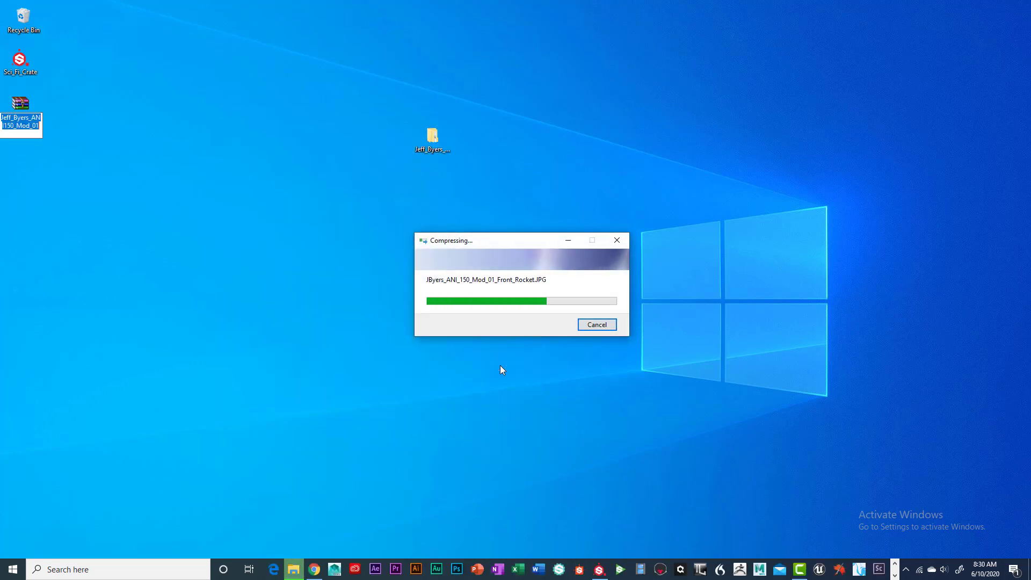
left_click(179, 163)
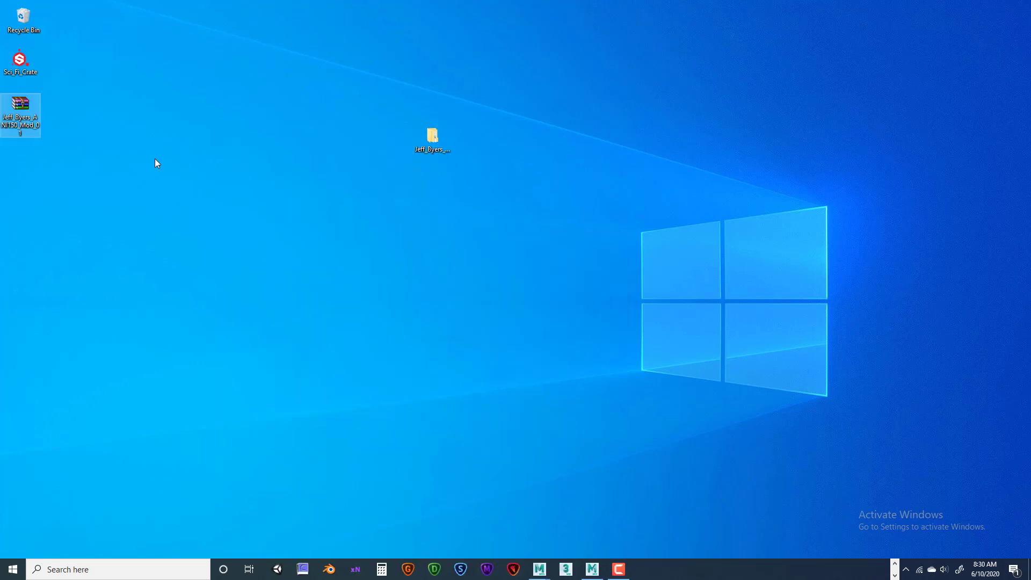
left_click_drag(34, 97, 444, 188)
Recheck the scenes and screenshots subfolders inside the submission folder, close it, and move the zip archive further below the folder
left_click_drag(361, 94, 469, 240)
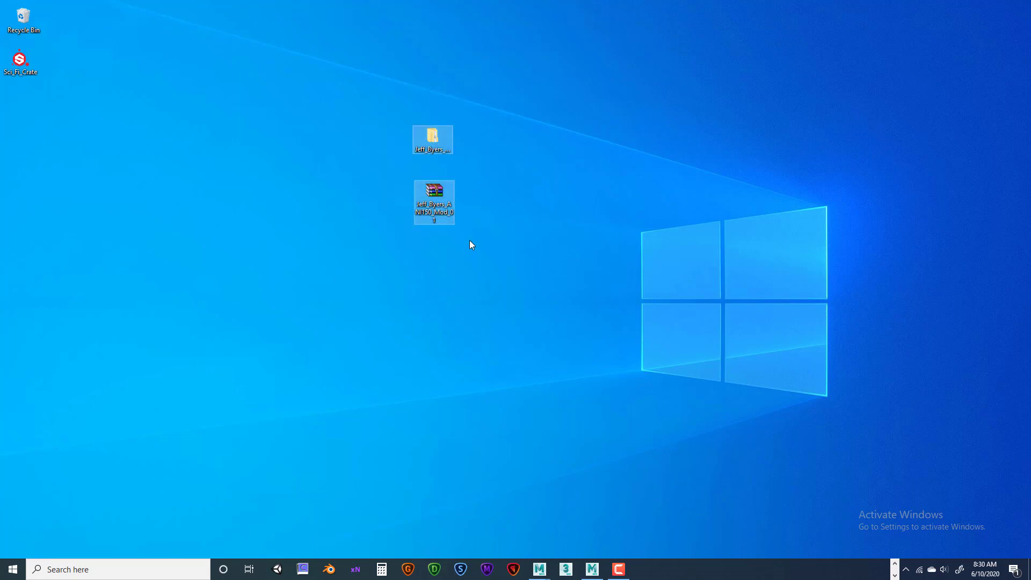
left_click(435, 135)
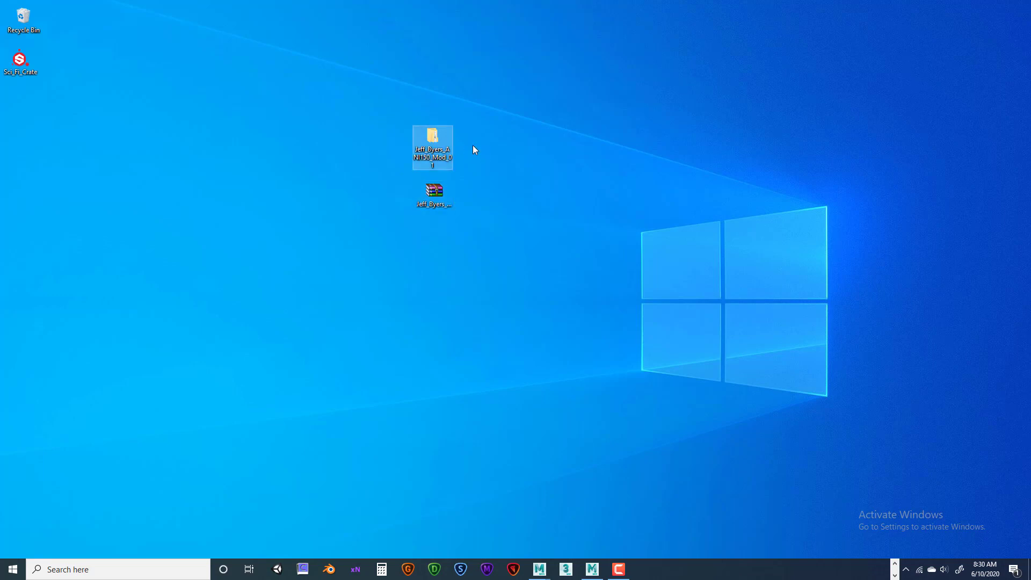
double_click(434, 138)
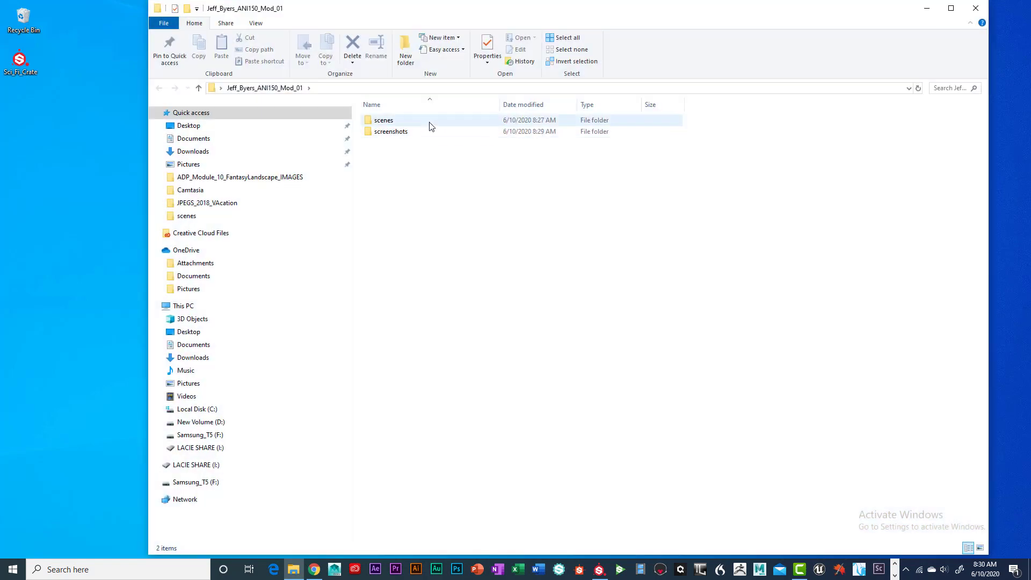
left_click(976, 8)
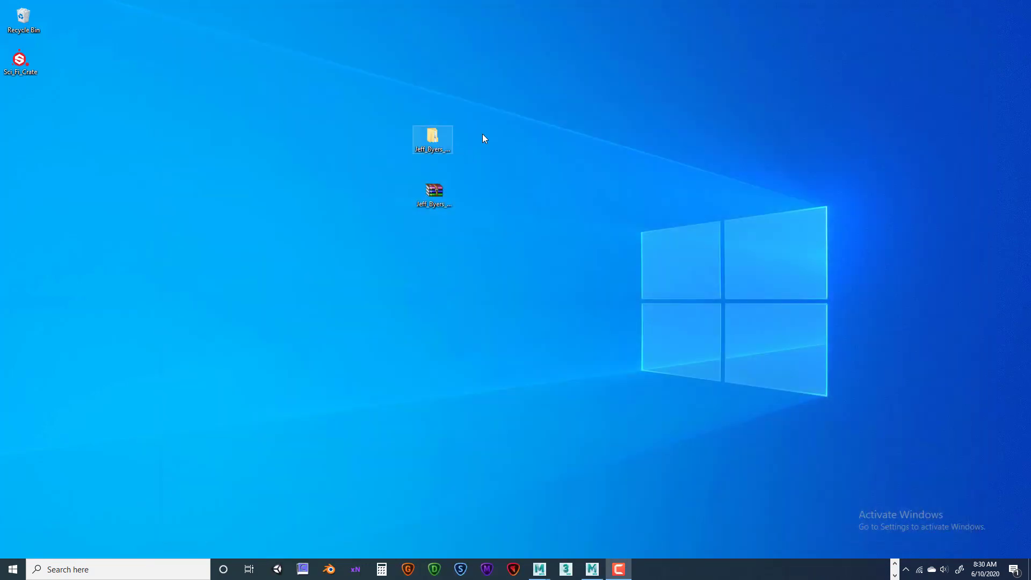
left_click_drag(435, 193, 435, 251)
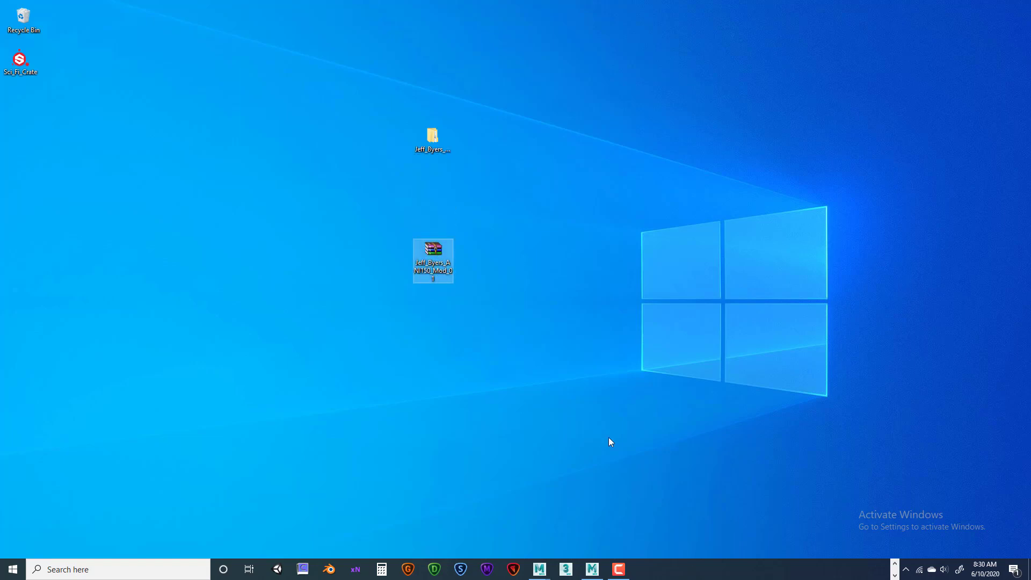
Switch to Chrome and review the folder structure, turn-in instructions and grading rubric of the Module 01 assignment
left_click(895, 574)
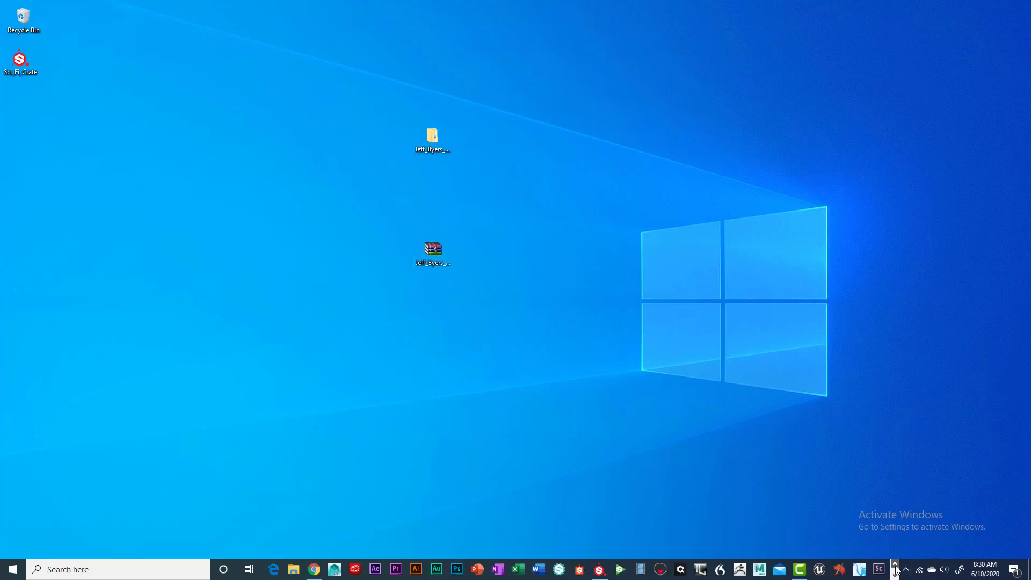
left_click(314, 569)
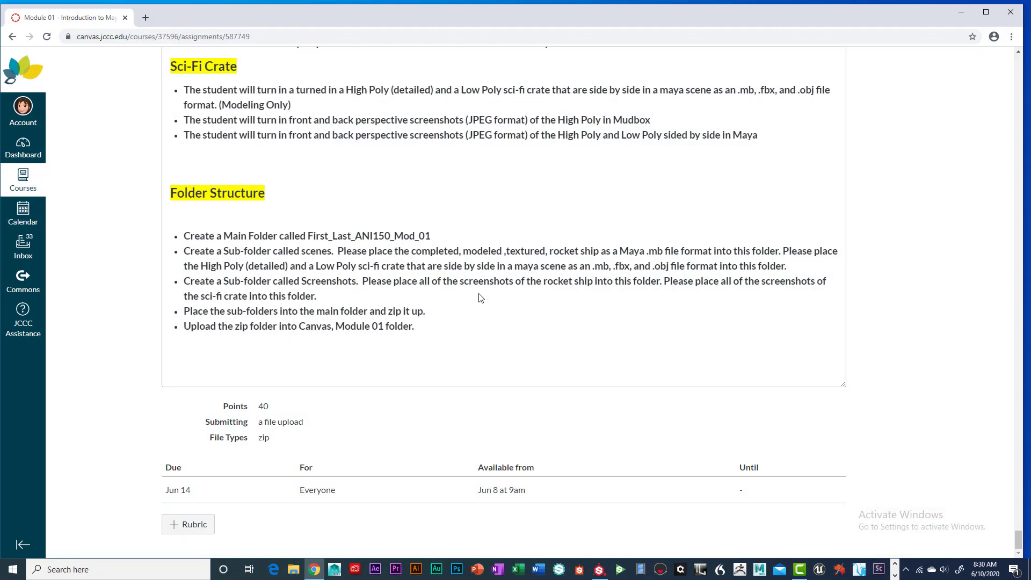
scroll(604, 278, "up", 10)
scroll(612, 299, "down", 4)
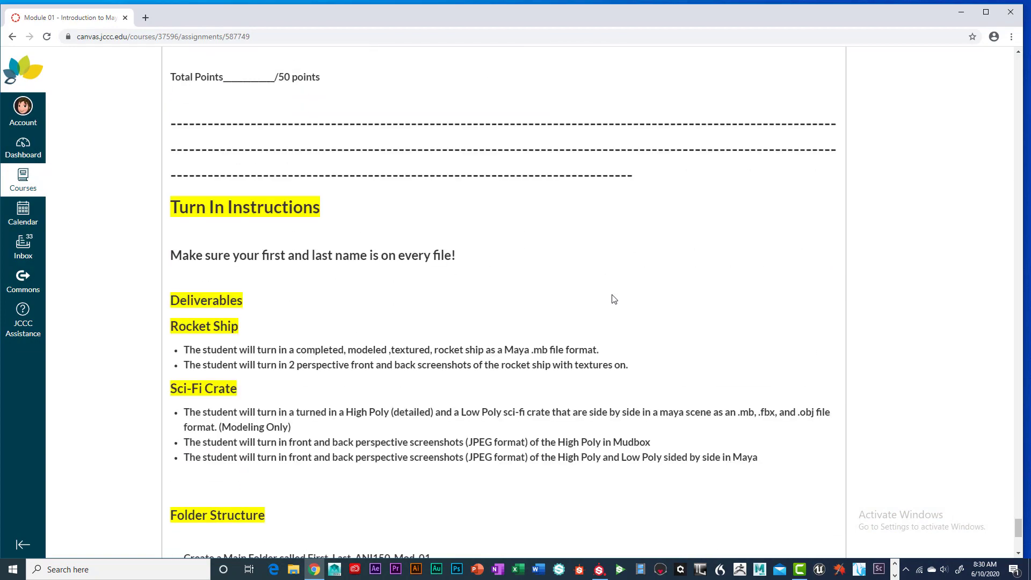
scroll(612, 299, "up", 4)
scroll(612, 299, "up", 8)
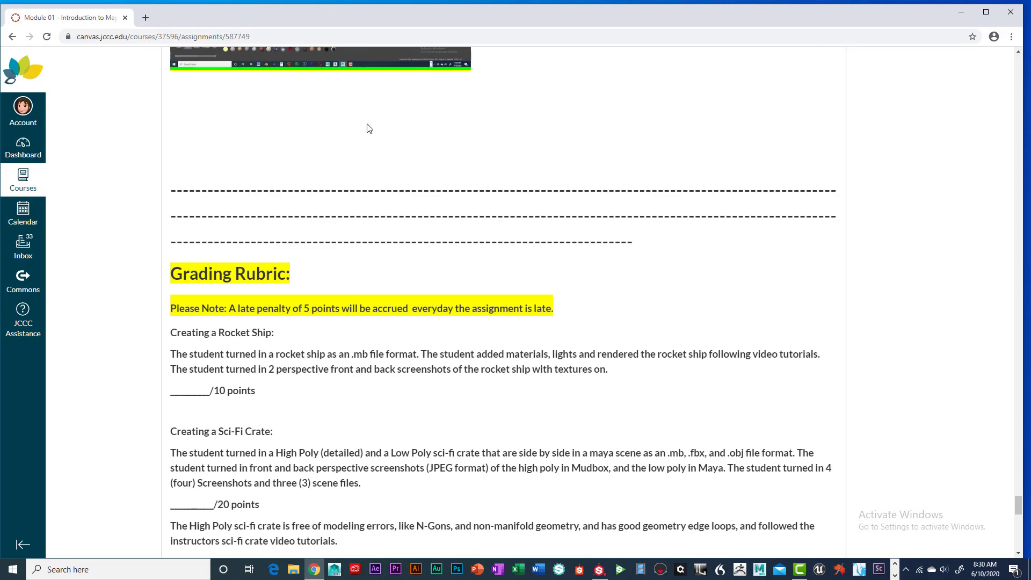
Go back to the ANI-150-350 course home page and enter Student View
left_click(13, 37)
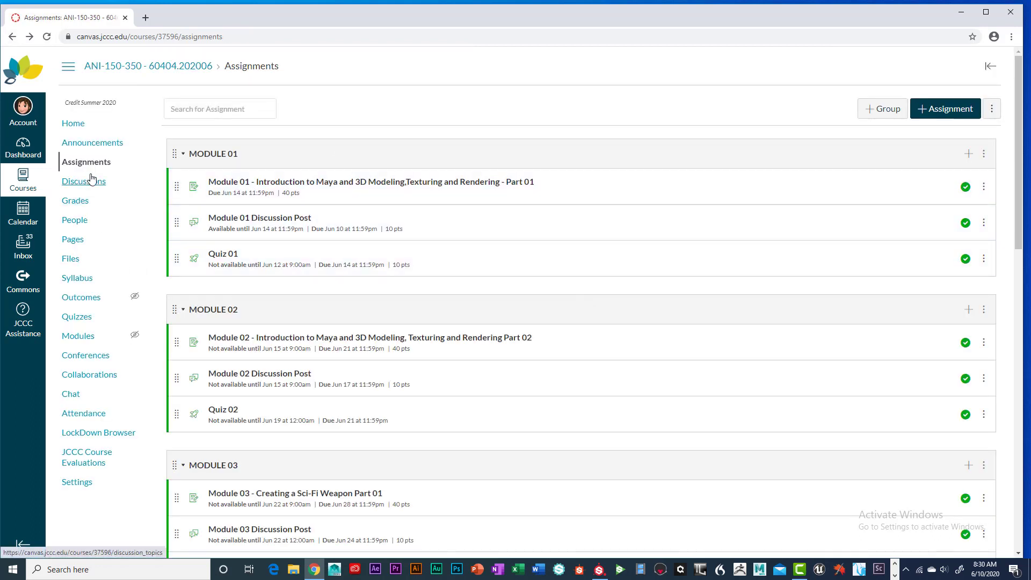
left_click(83, 128)
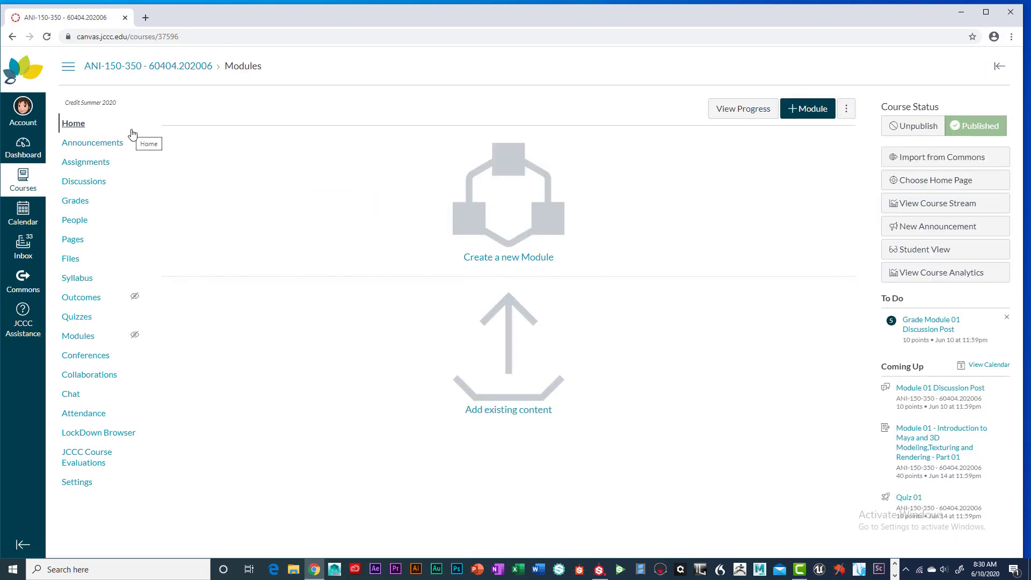
left_click(946, 249)
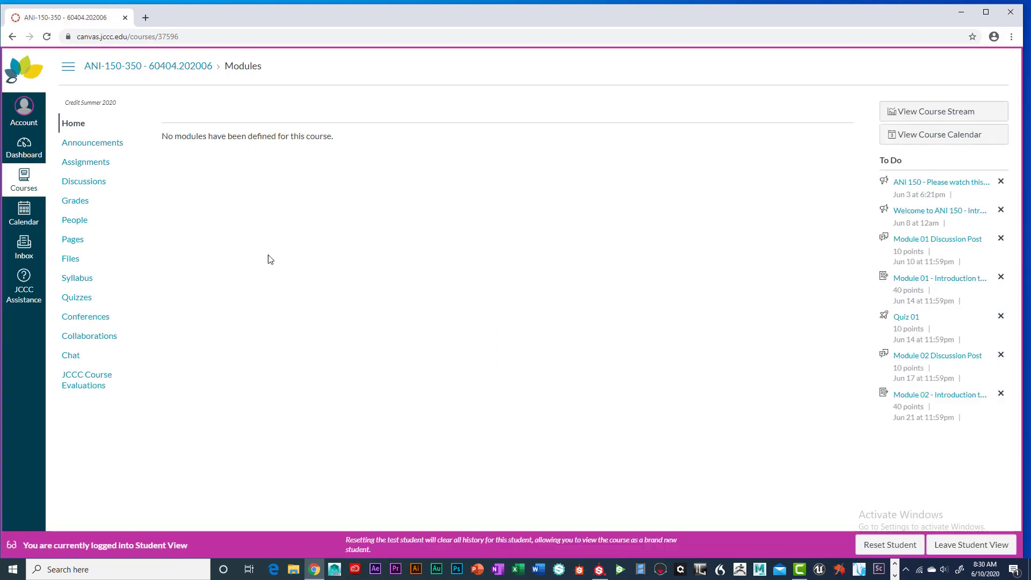
Open the assignment Module 01 - Introduction to Maya and 3D Modeling, Texturing and Rendering - Part 01 and start a submission
left_click(89, 163)
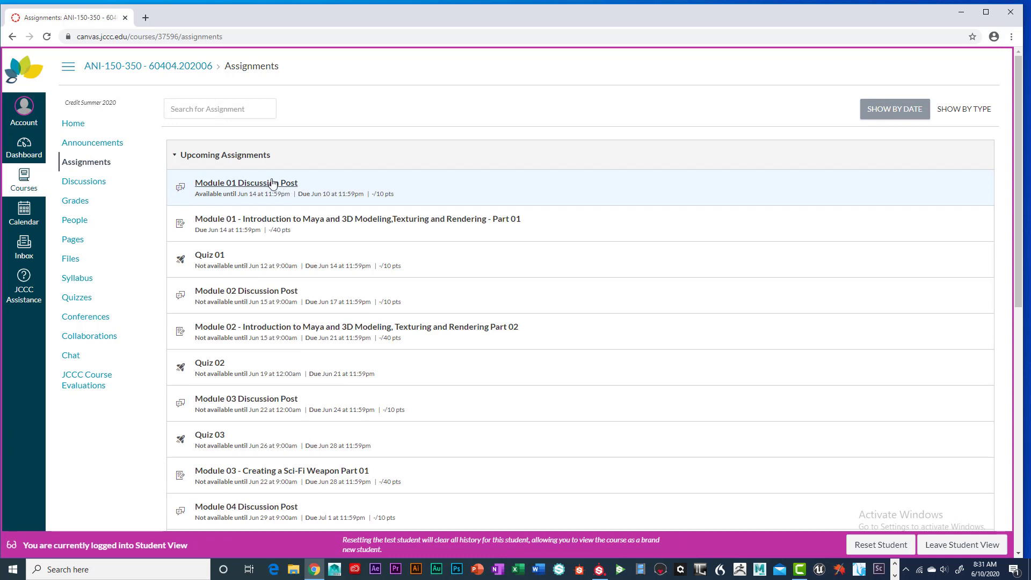
left_click(289, 221)
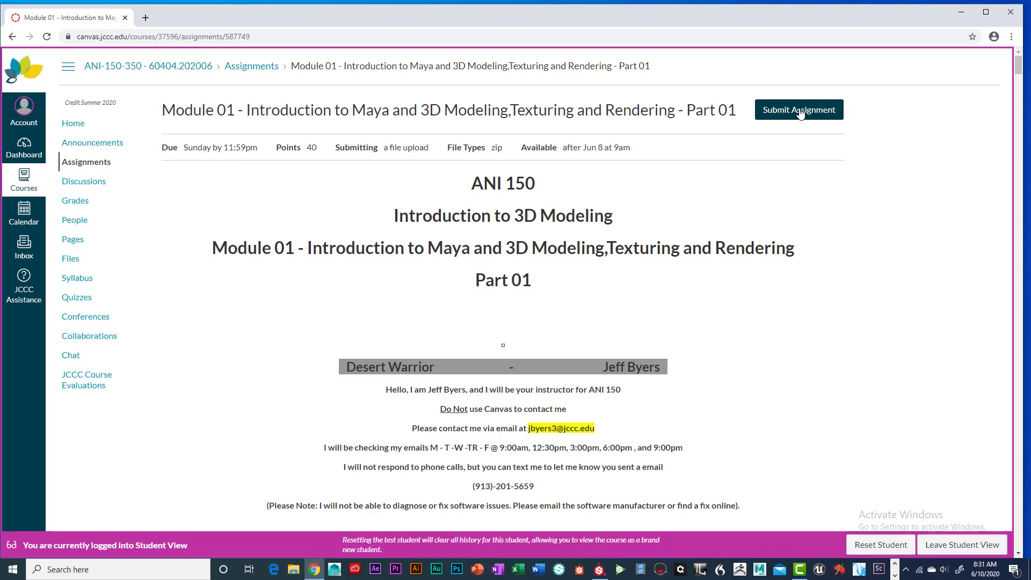
left_click(801, 113)
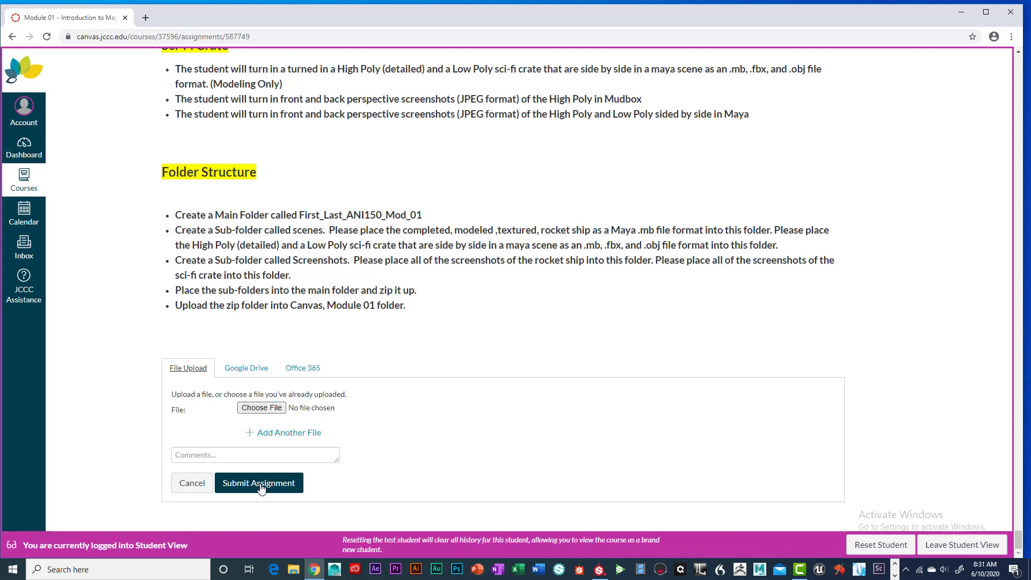
Locate and select the ANI150_Mod_01 zip archive on the Desktop as the upload file, and cancel the file selection
left_click(267, 410)
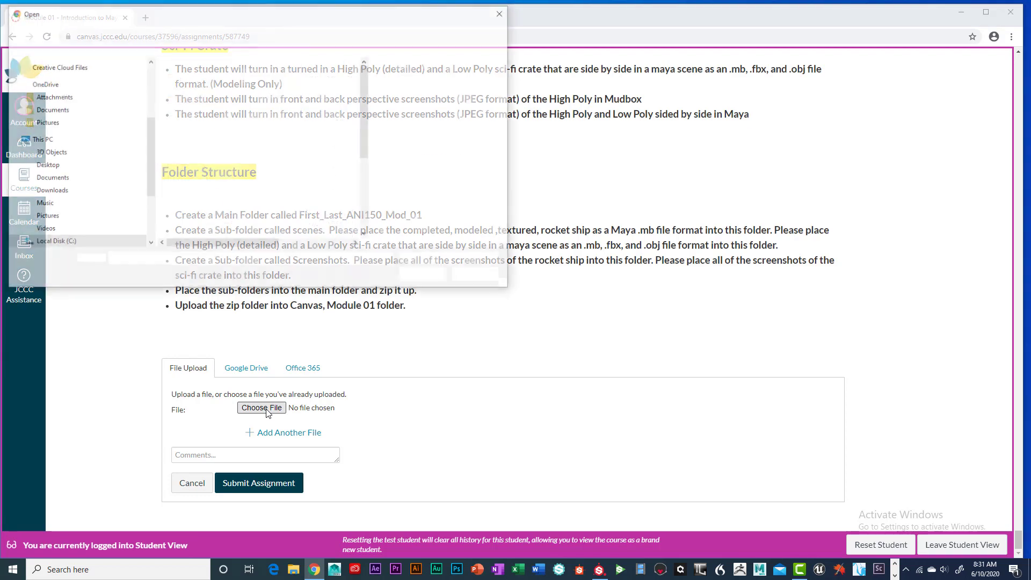
left_click(52, 170)
scroll(283, 175, "down", 10)
scroll(283, 175, "down", 1)
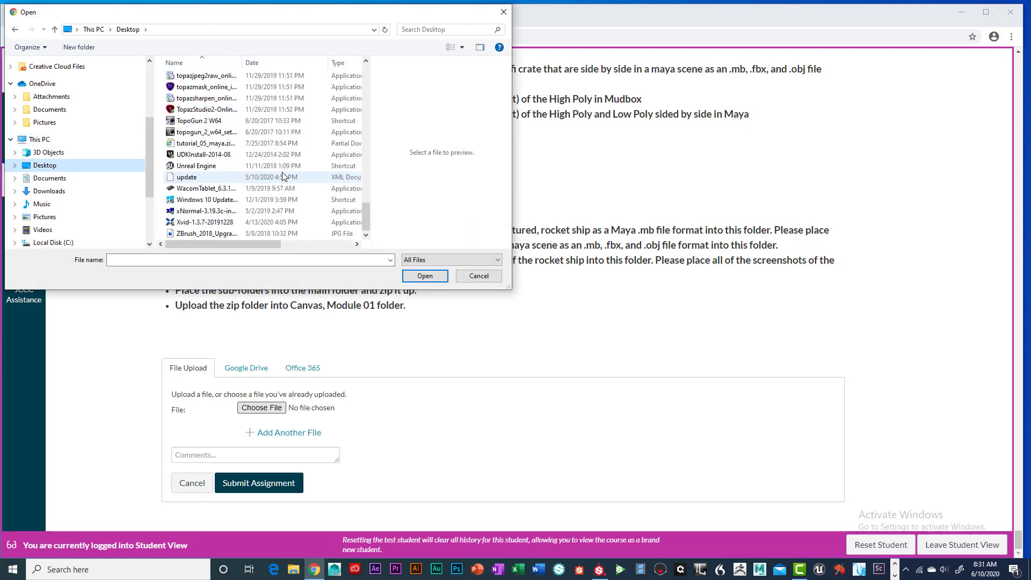
scroll(283, 176, "up", 8)
scroll(283, 175, "up", 1)
scroll(283, 176, "up", 2)
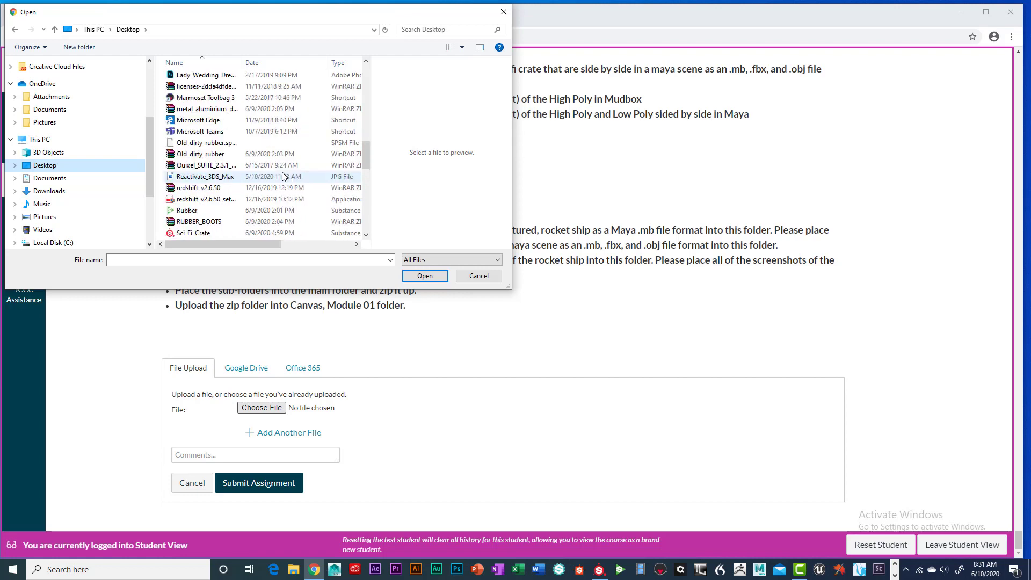
scroll(283, 176, "up", 2)
left_click(192, 87)
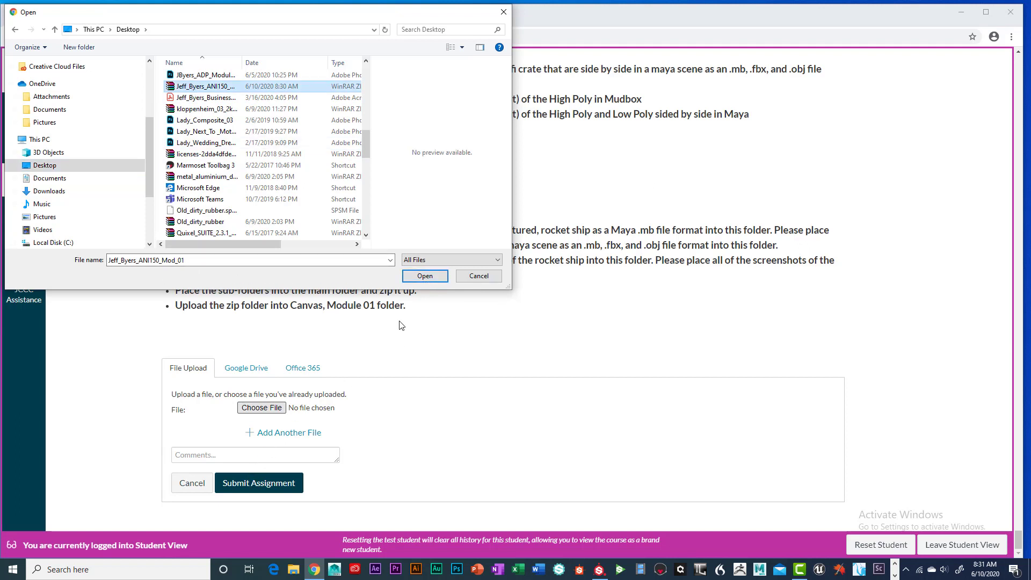
left_click(503, 12)
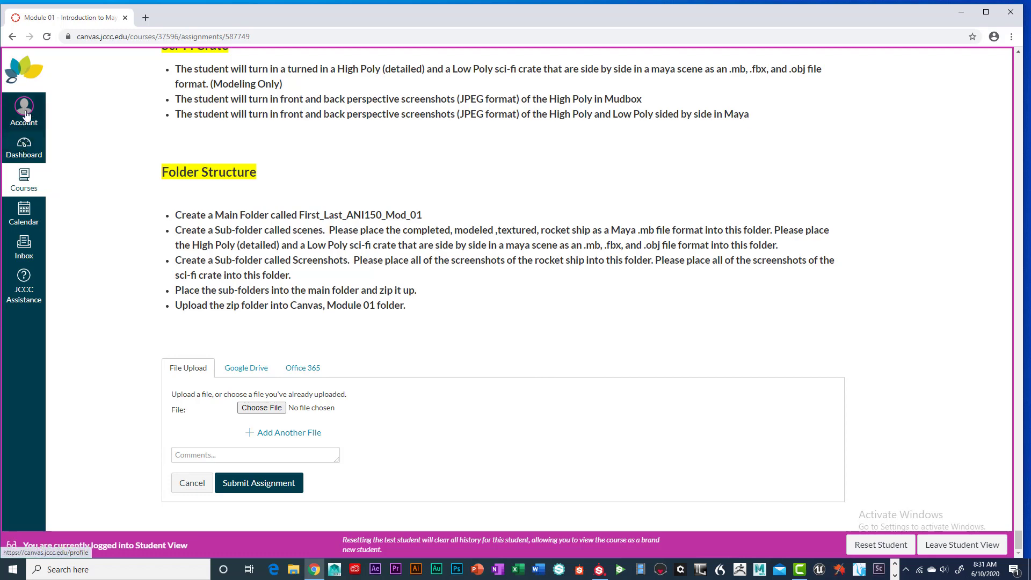
Abandon the submission form, return to the course's assignments list, and leave Student View
key("F5")
key("alt+Left")
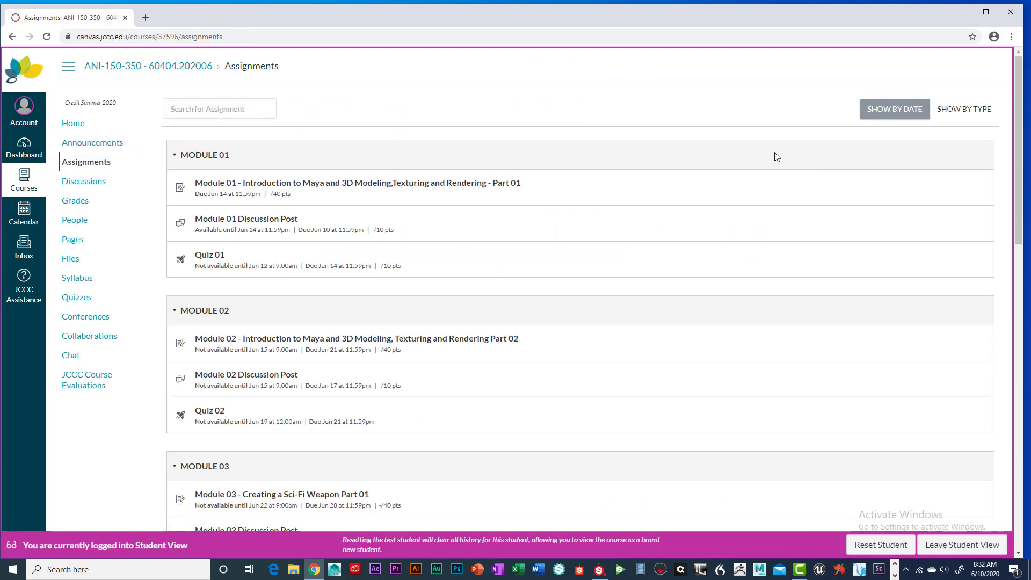
left_click(965, 545)
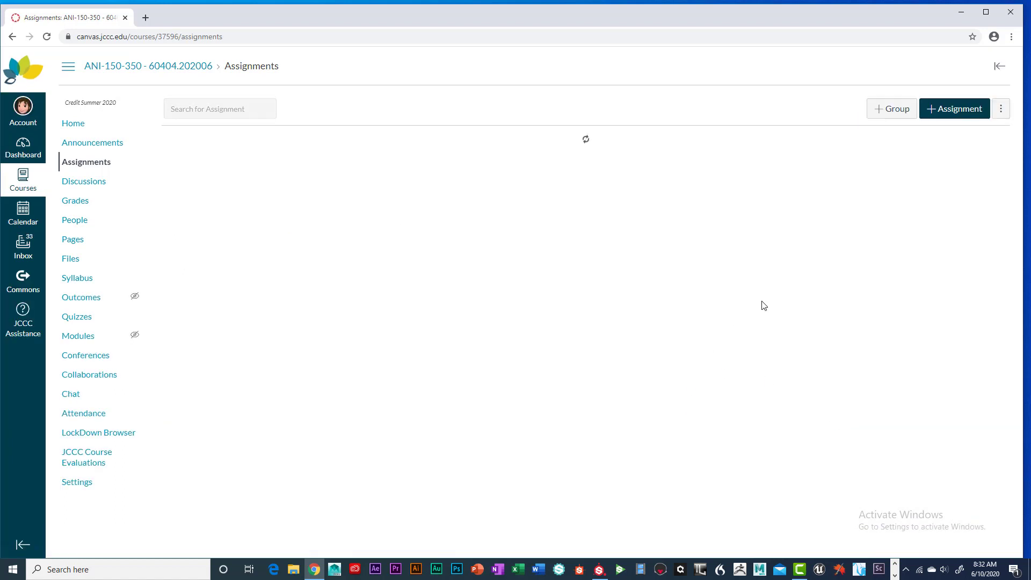